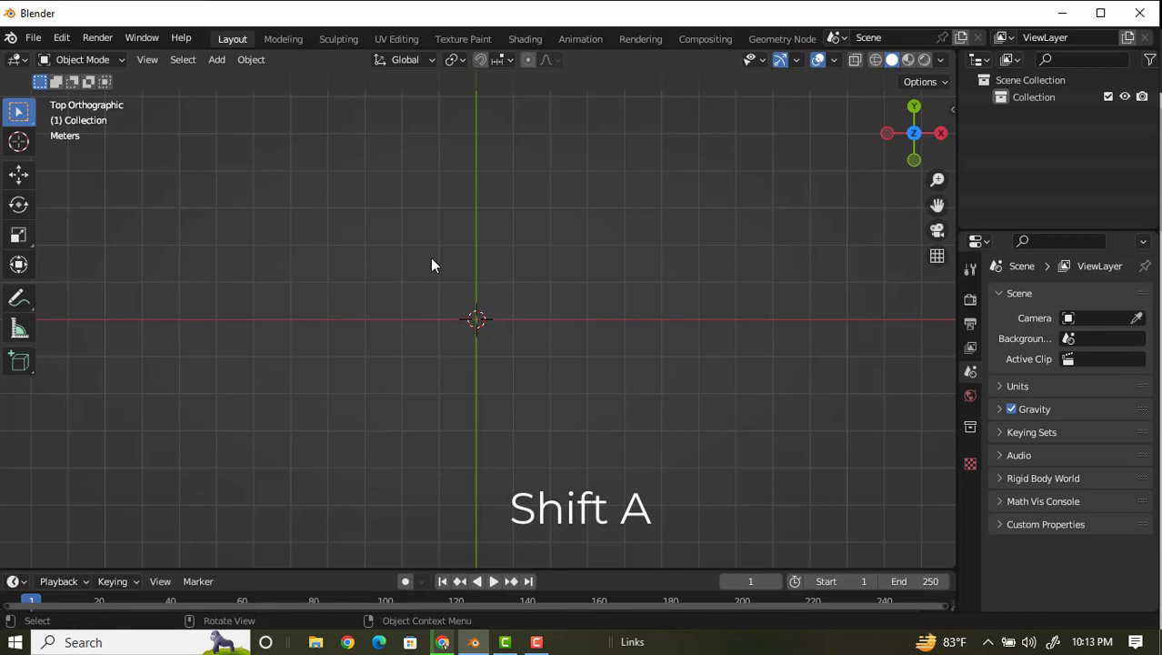
# Add a cube mesh at the origin of the empty scene
pyautogui.hotkey('shift', 'a')
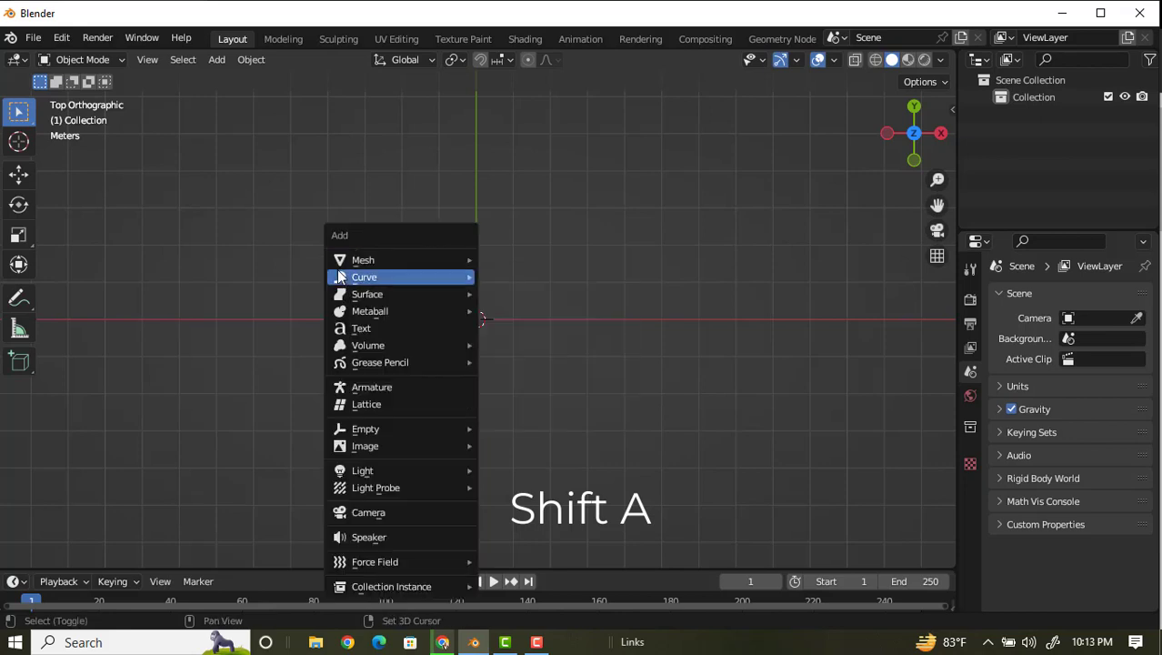
pyautogui.click(391, 265)
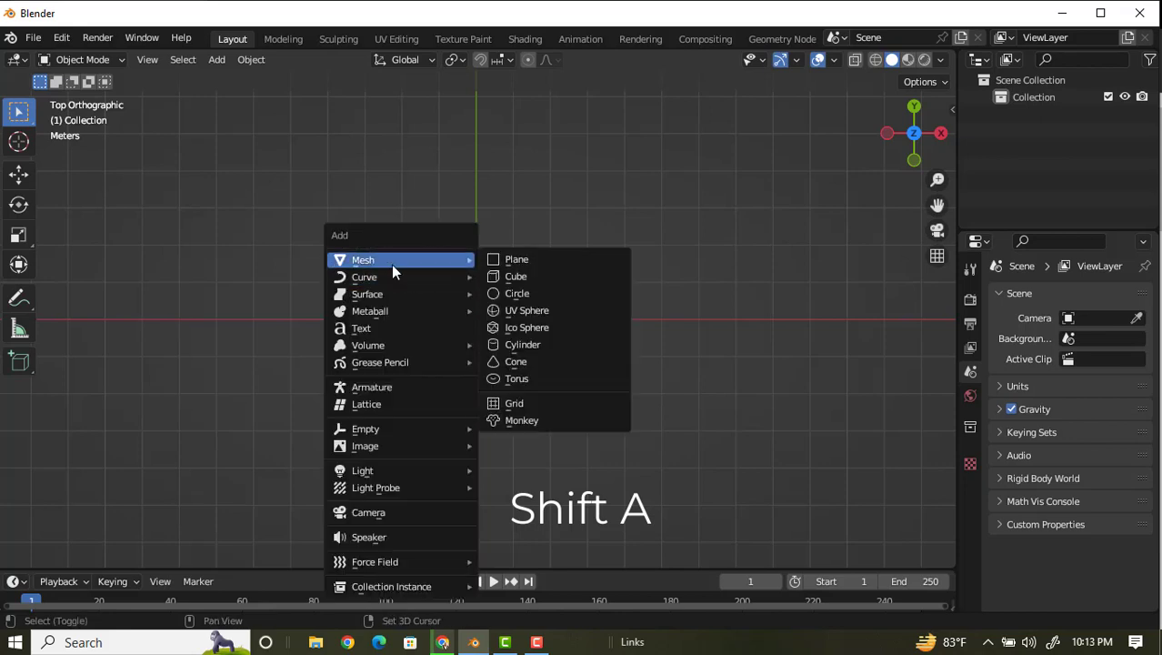
pyautogui.click(527, 277)
pyautogui.moveTo(410, 255); pyautogui.dragTo(570, 428)
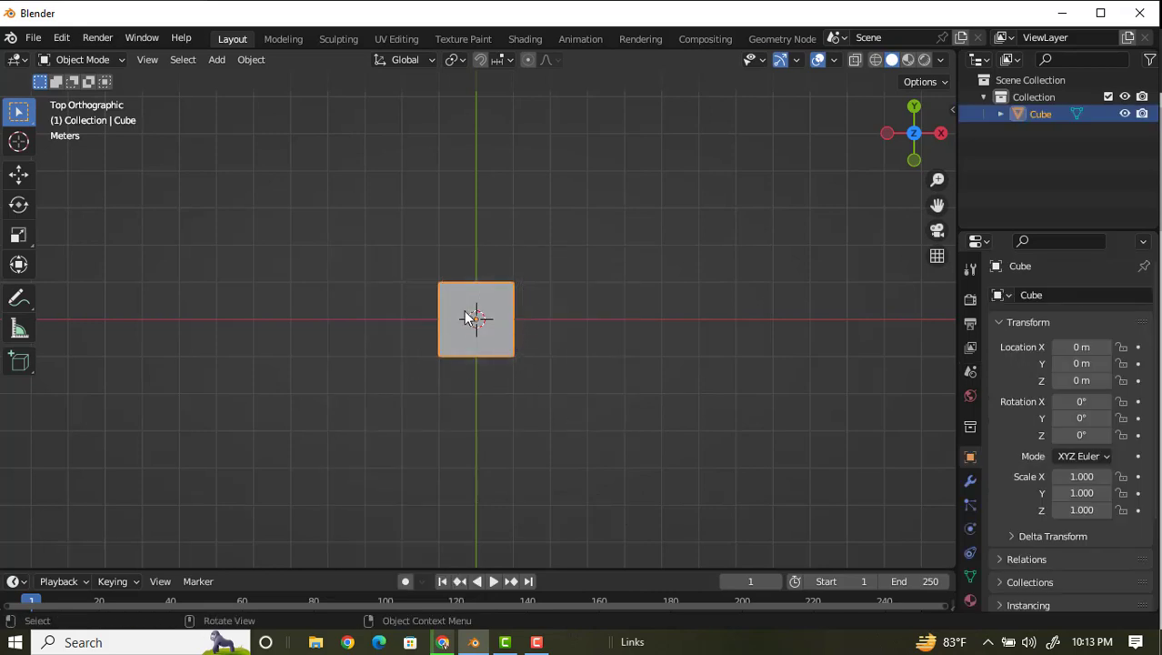
# Switch the cube from Object Mode to Edit Mode
pyautogui.scroll(4, 499, 304)
pyautogui.moveTo(473, 417); pyautogui.dragTo(534, 329, button='middle')
pyautogui.click(121, 60)
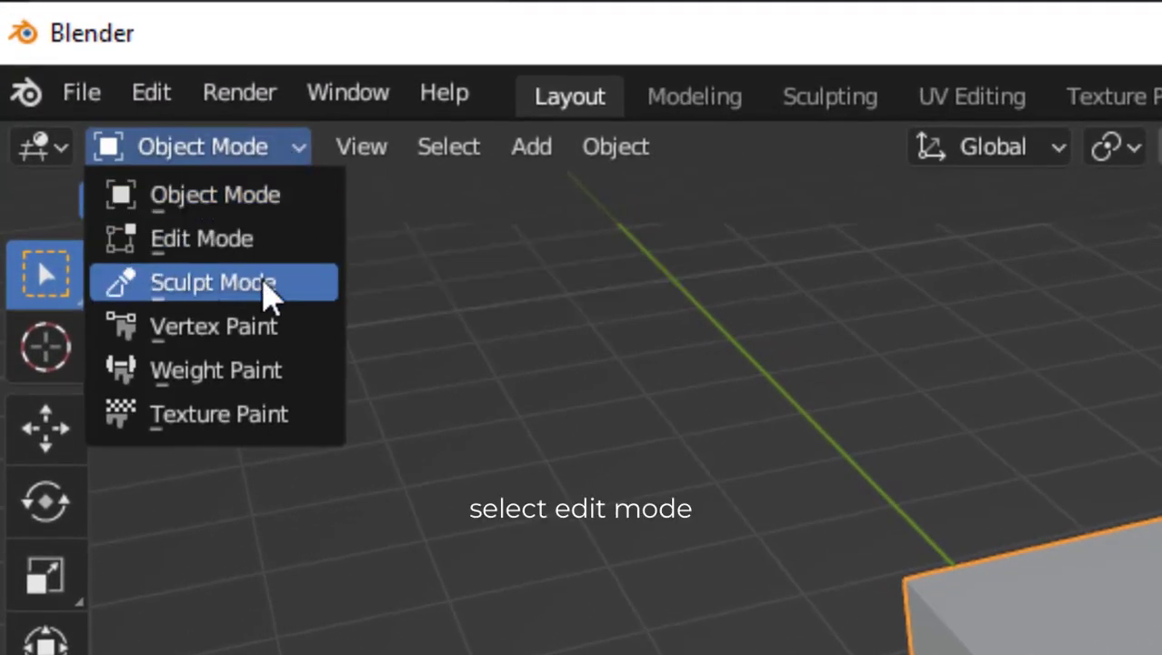
pyautogui.click(214, 238)
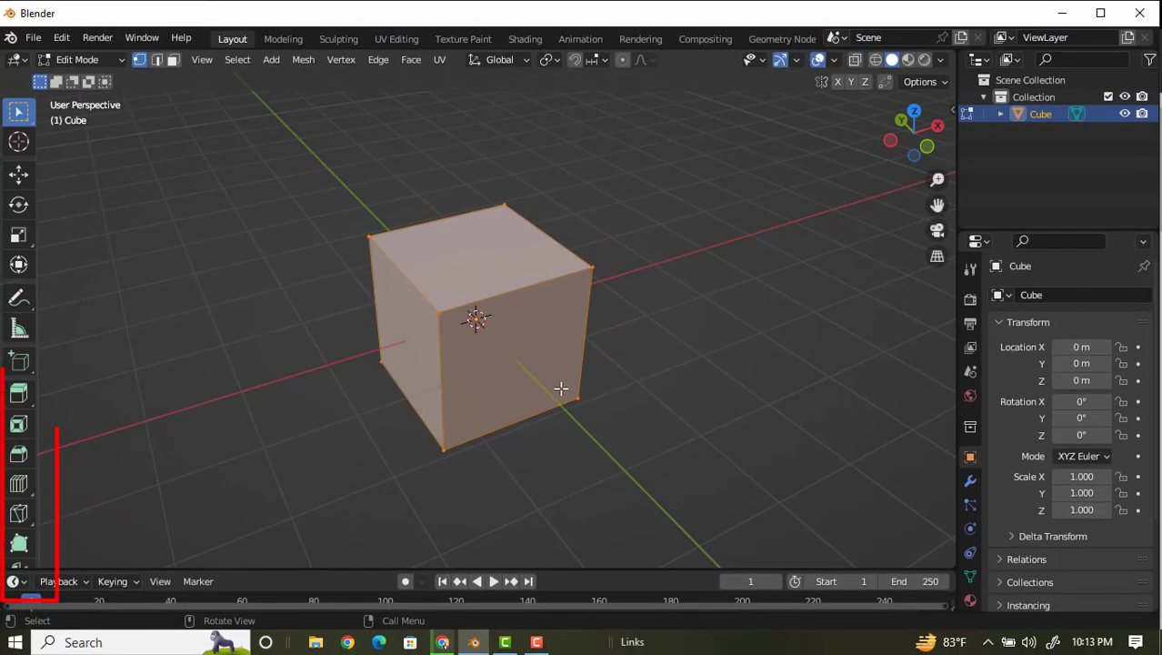
# Add four evenly spaced vertical loop cuts dividing the cube along its X direction, without sliding them
pyautogui.hotkey('ctrl', 'r')
pyautogui.scroll(1, 524, 310)
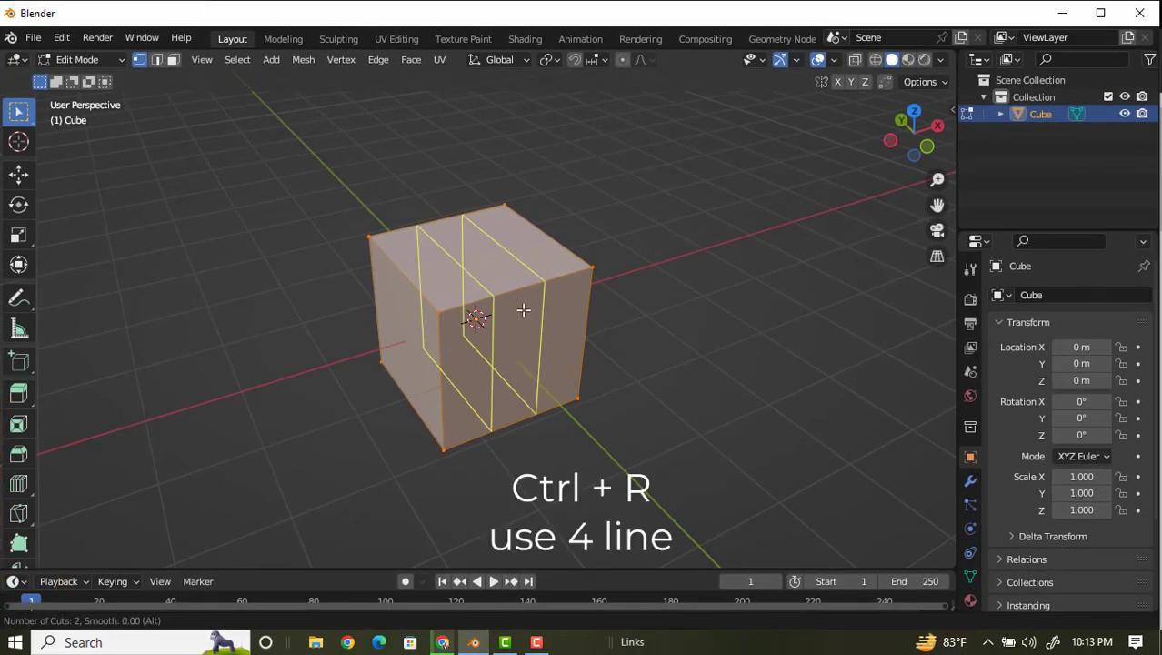
pyautogui.scroll(1, 524, 310)
pyautogui.scroll(1, 524, 310)
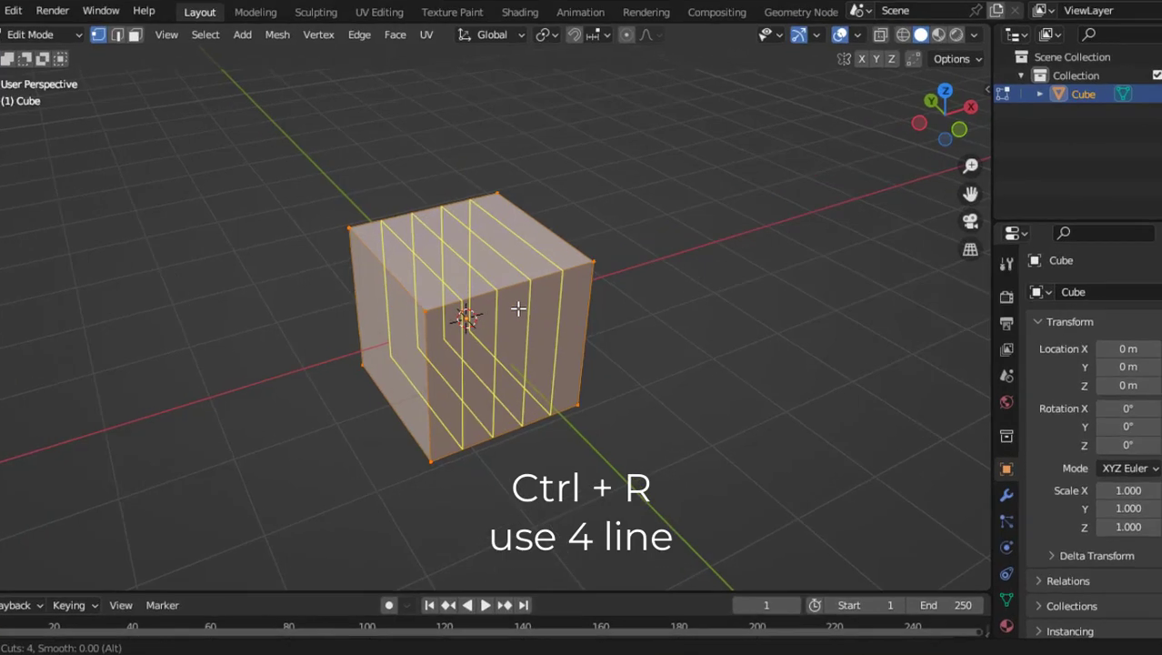
pyautogui.click(523, 311)
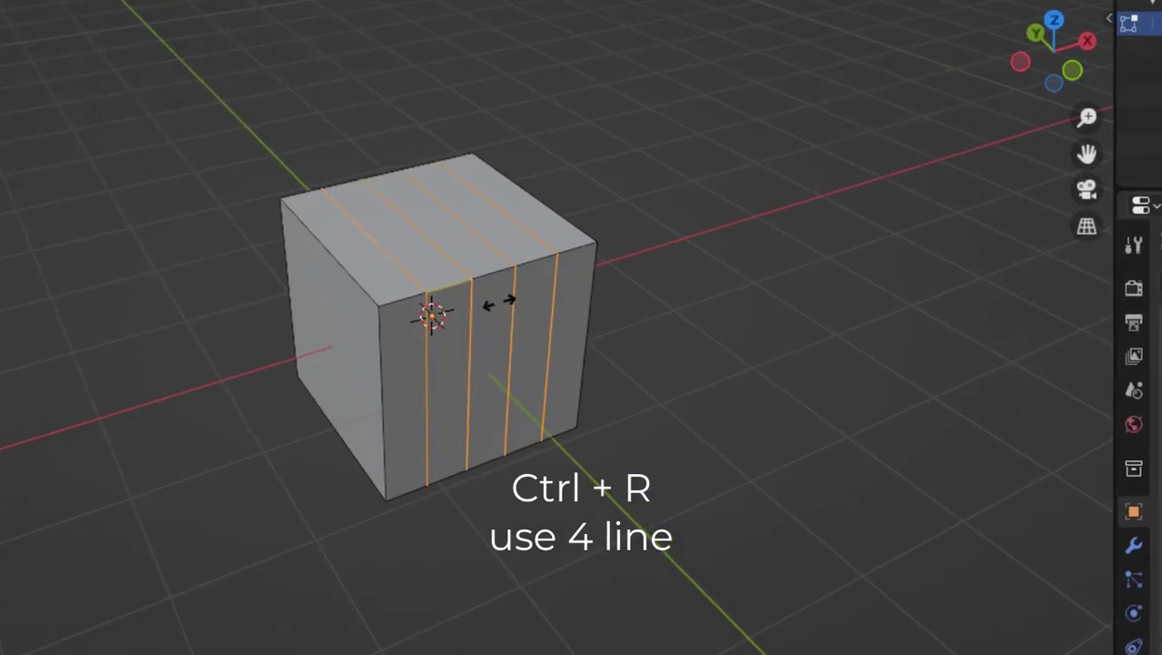
pyautogui.rightClick(524, 310)
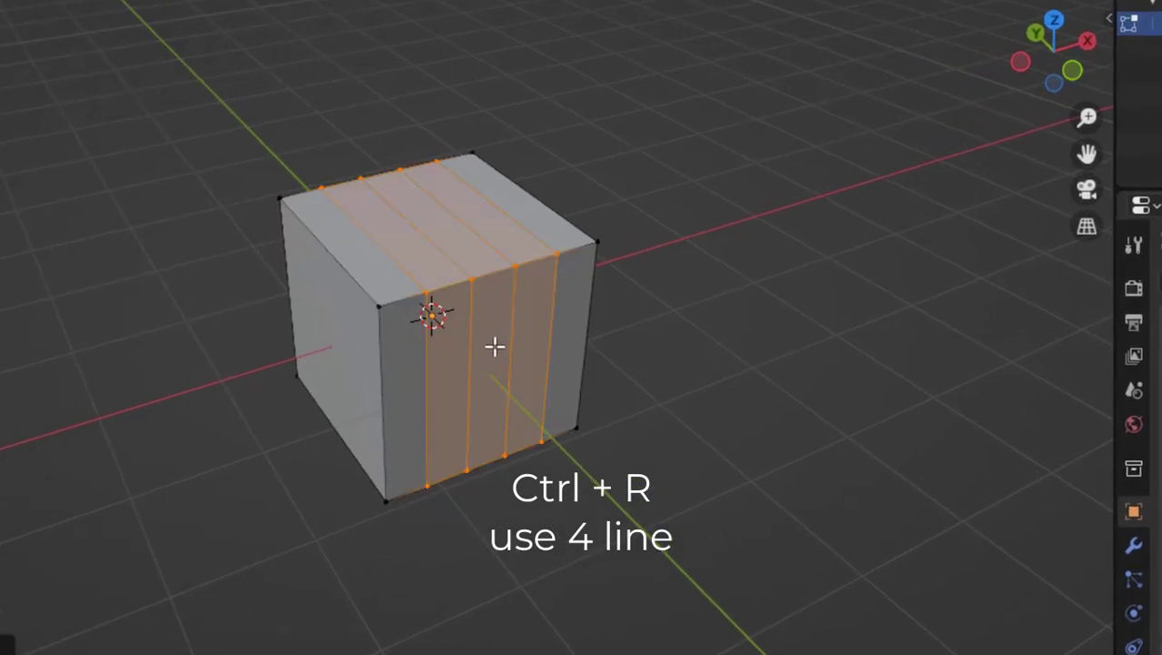
# Add four evenly spaced horizontal loop cuts around the cube, dividing its height
pyautogui.hotkey('ctrl', 'r')
pyautogui.scroll(1, 494, 346)
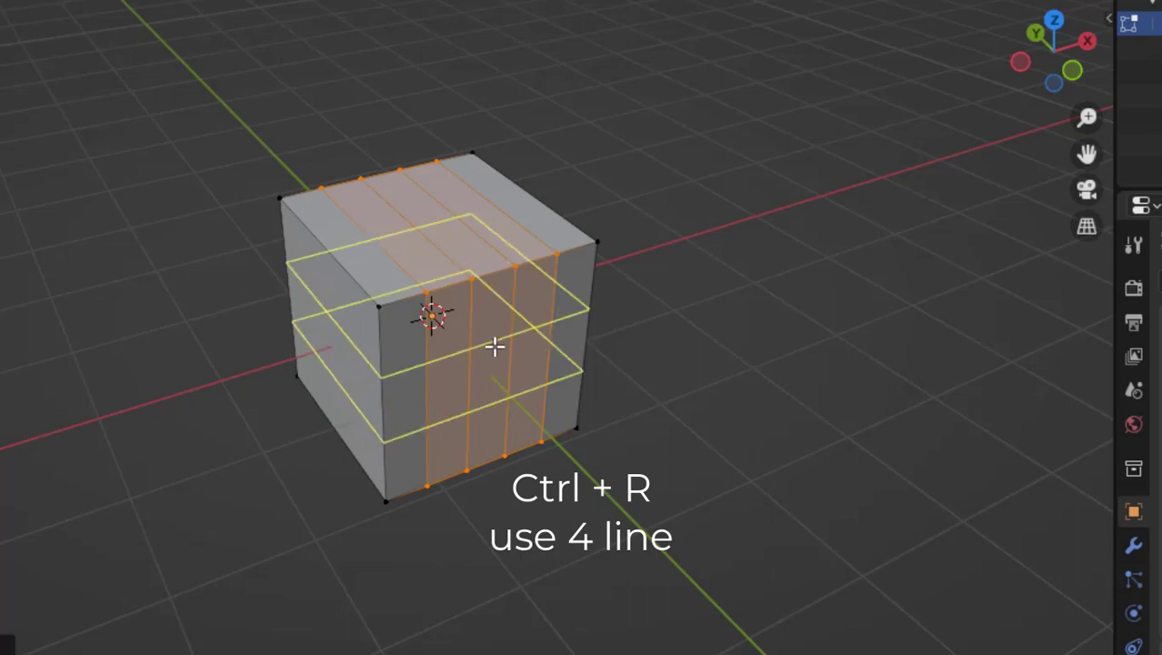
pyautogui.scroll(2, 493, 346)
pyautogui.scroll(2, 494, 346)
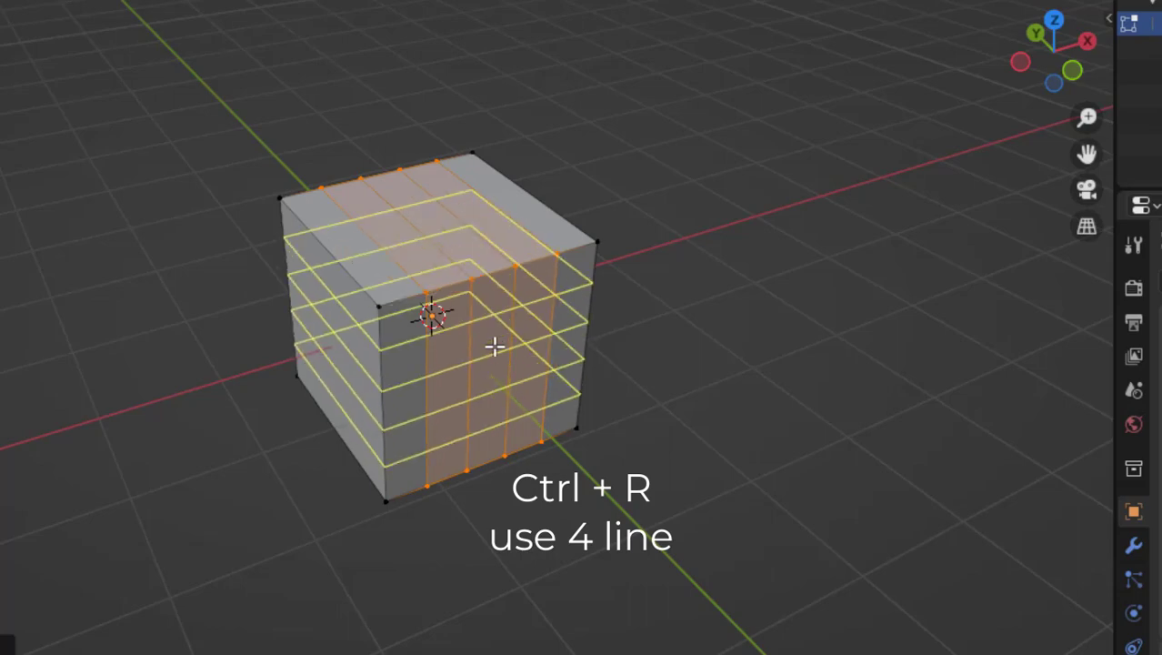
pyautogui.click(494, 345)
pyautogui.click(493, 345)
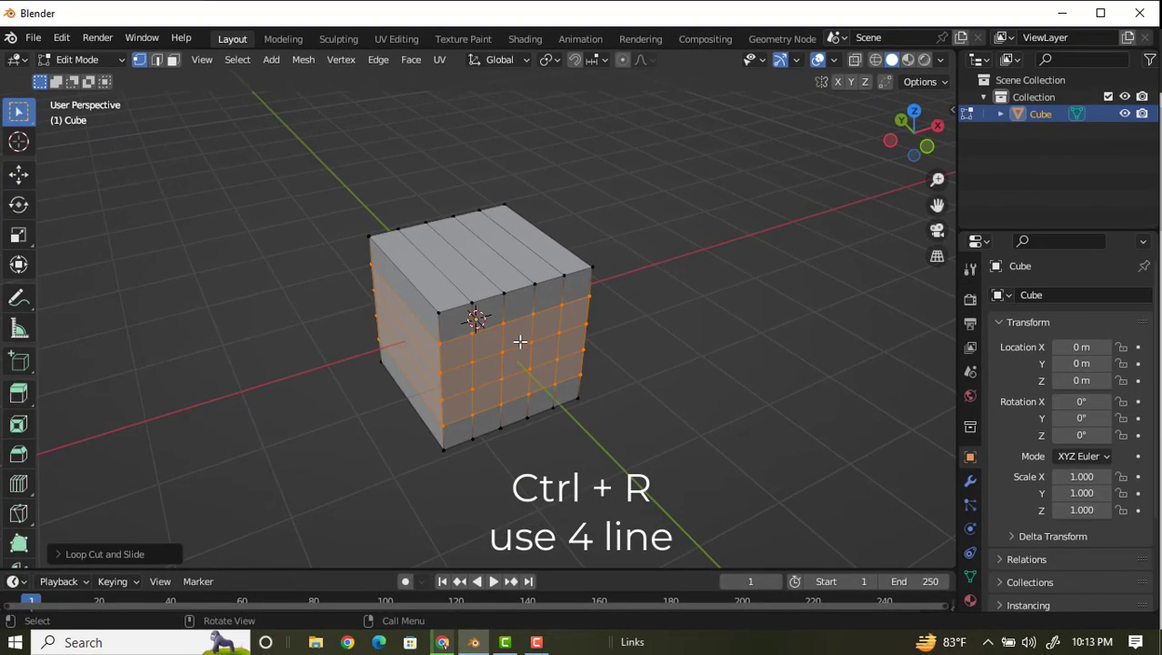
# Add four loop cuts along the cube's Y direction so every side has a 5 by 5 grid
pyautogui.moveTo(532, 425); pyautogui.dragTo(507, 317, button='middle')
pyautogui.hotkey('ctrl', 'r')
pyautogui.scroll(1, 508, 316)
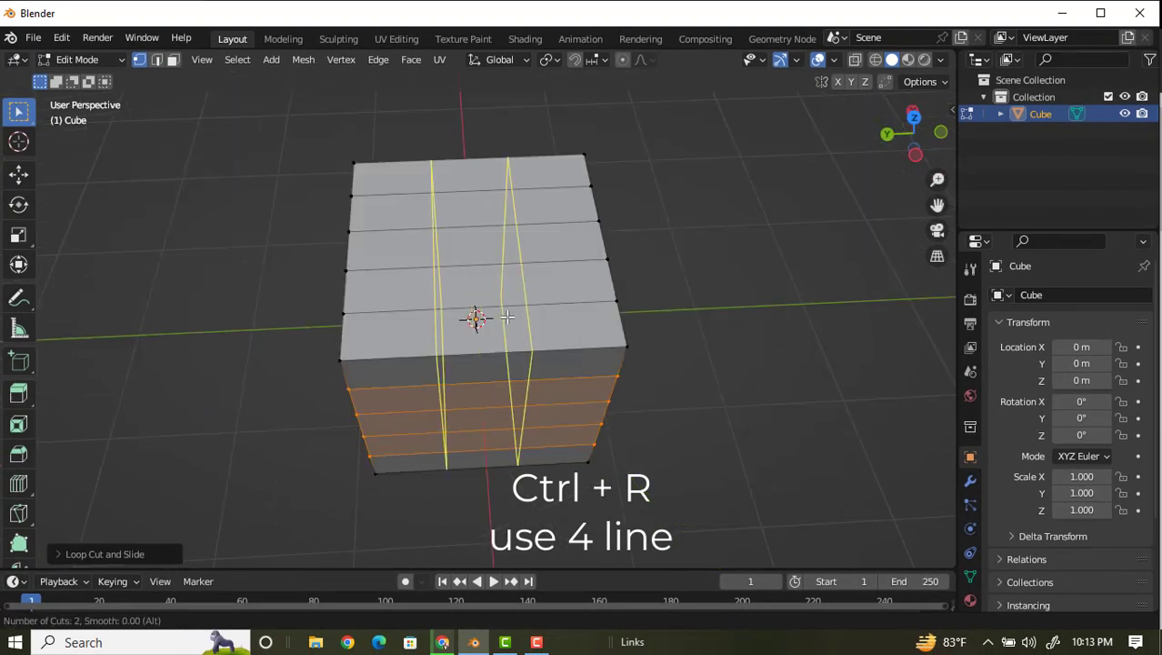
pyautogui.scroll(2, 507, 316)
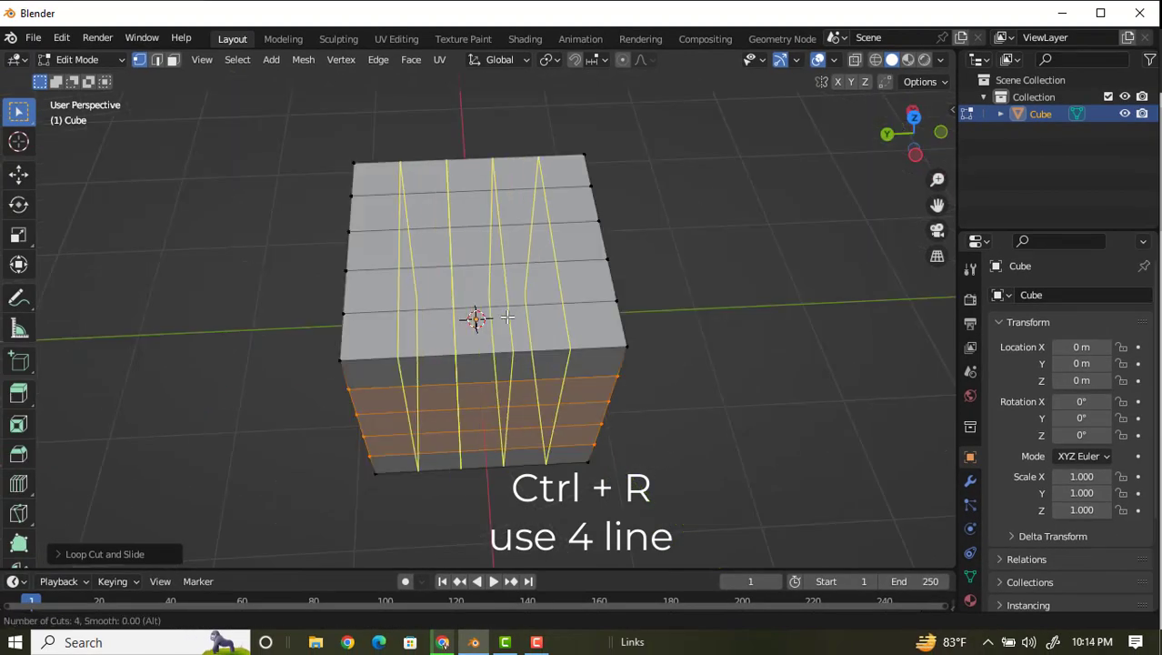
pyautogui.click(508, 317)
pyautogui.click(506, 317)
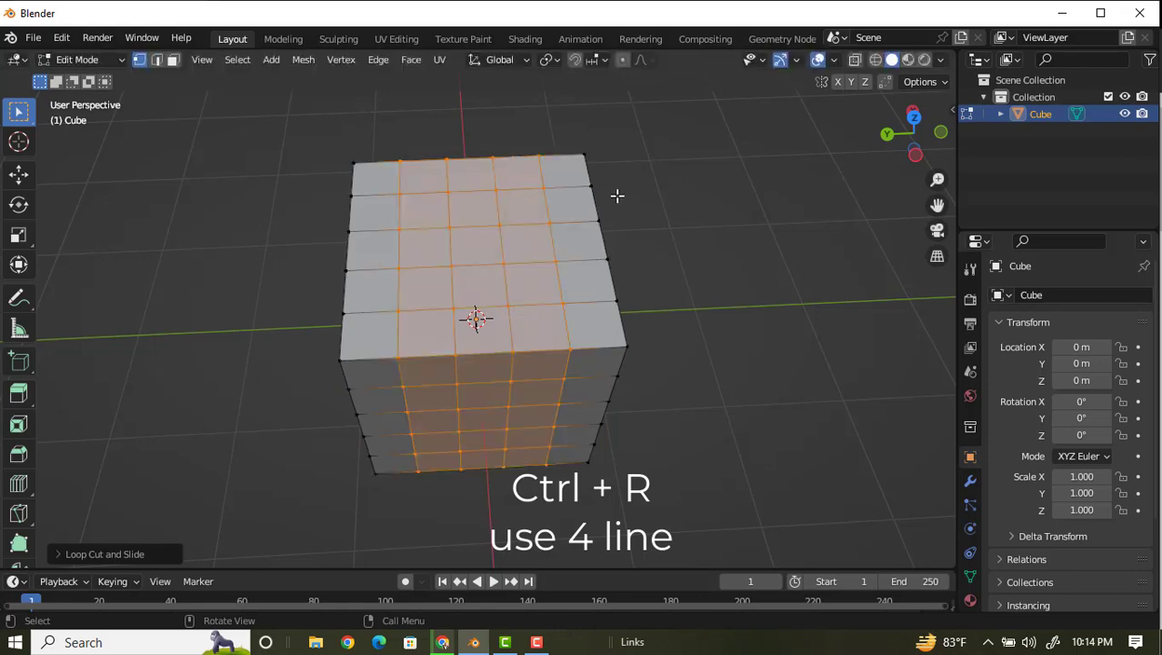
# Select all eight corner vertices of the cube and scale them inward to about 0.95
pyautogui.click(286, 165)
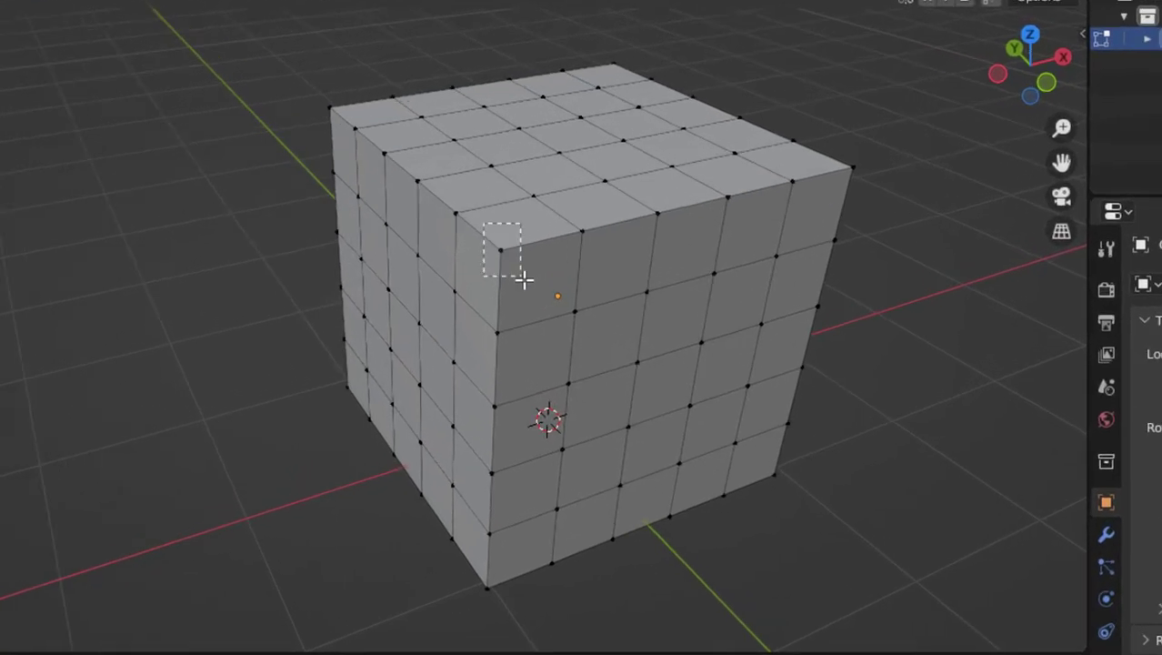
pyautogui.click(523, 264)
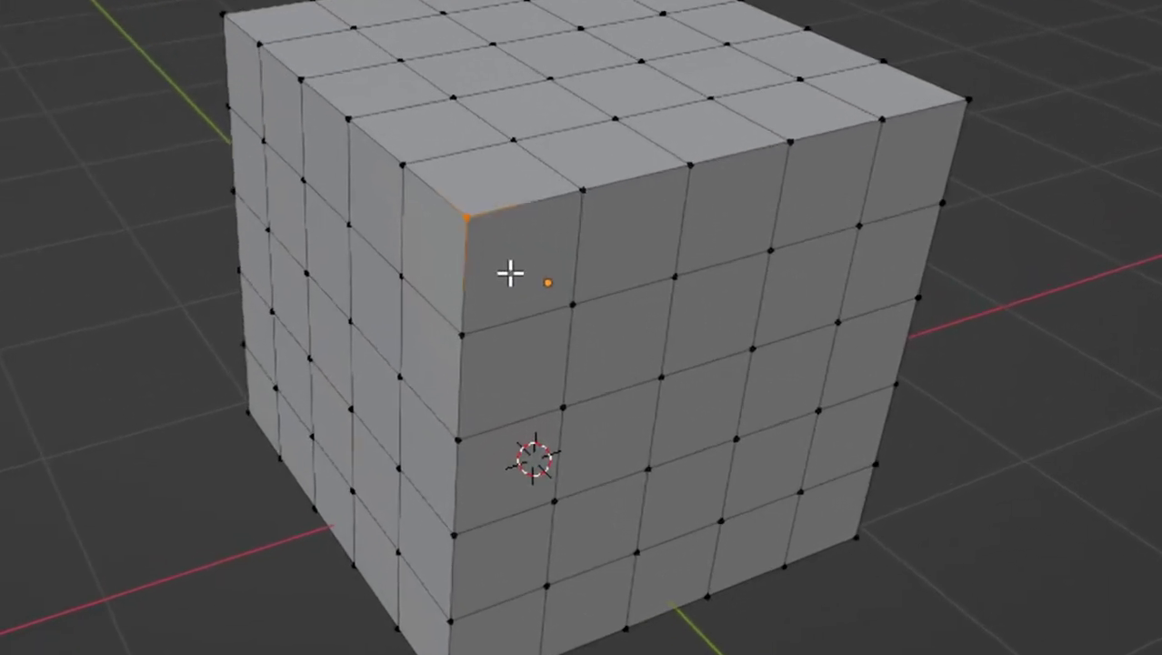
pyautogui.moveTo(414, 192); pyautogui.dragTo(527, 266)
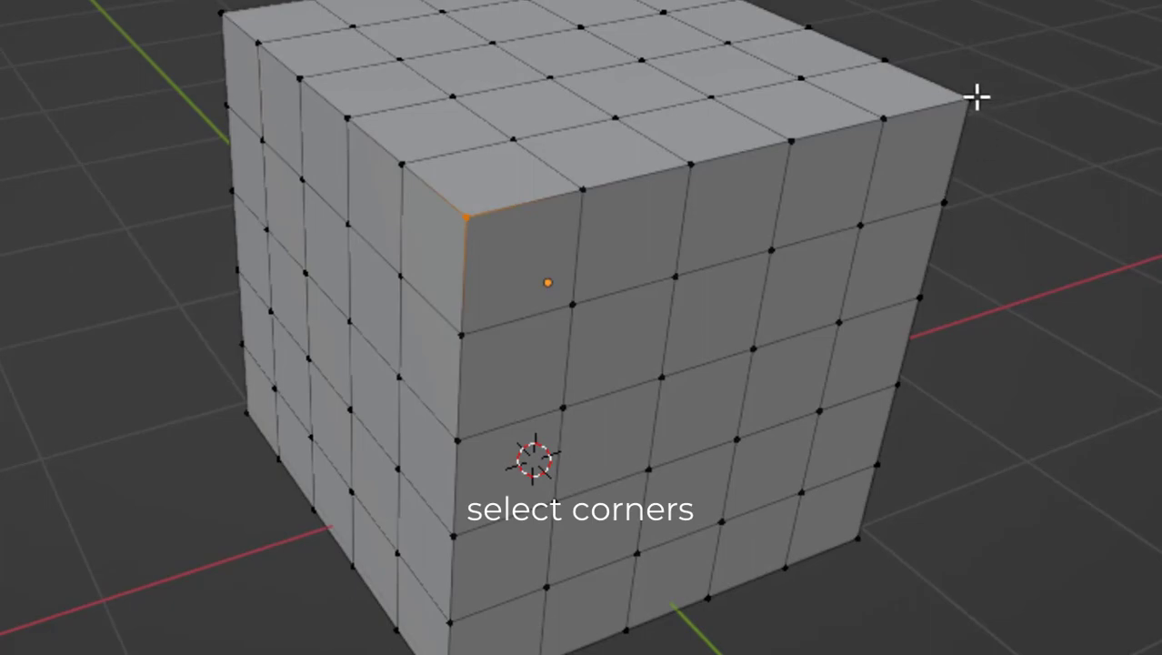
pyautogui.keyDown('shift'); pyautogui.moveTo(942, 71); pyautogui.dragTo(997, 136); pyautogui.keyUp('shift')
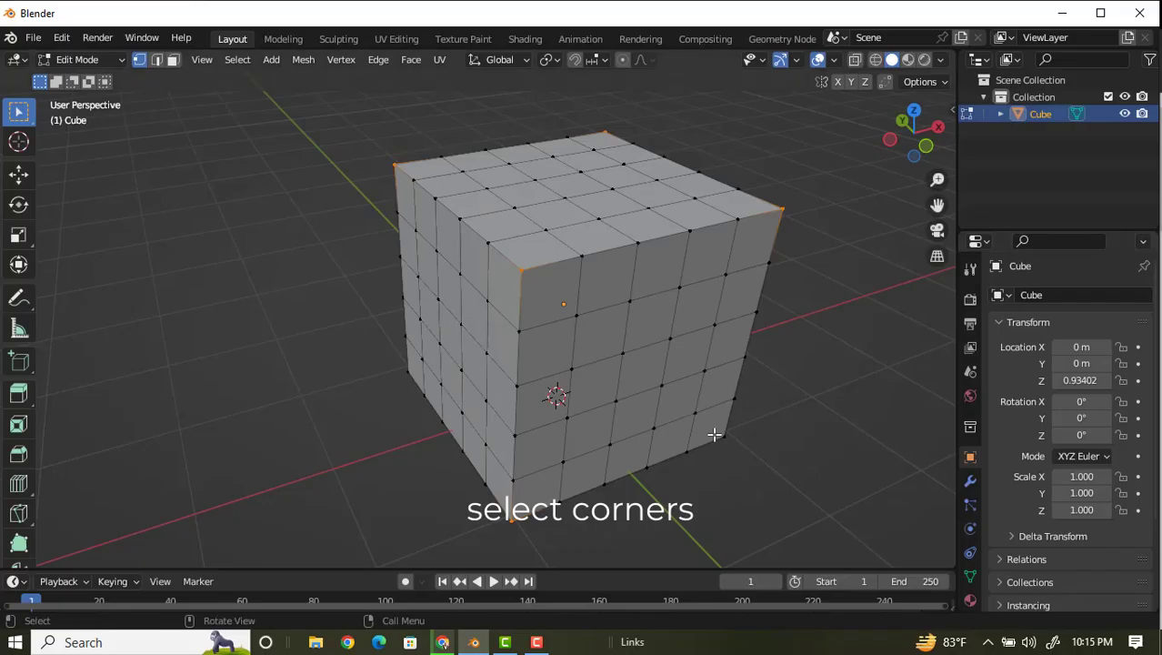
pyautogui.keyDown('shift'); pyautogui.moveTo(747, 433); pyautogui.dragTo(710, 456); pyautogui.keyUp('shift')
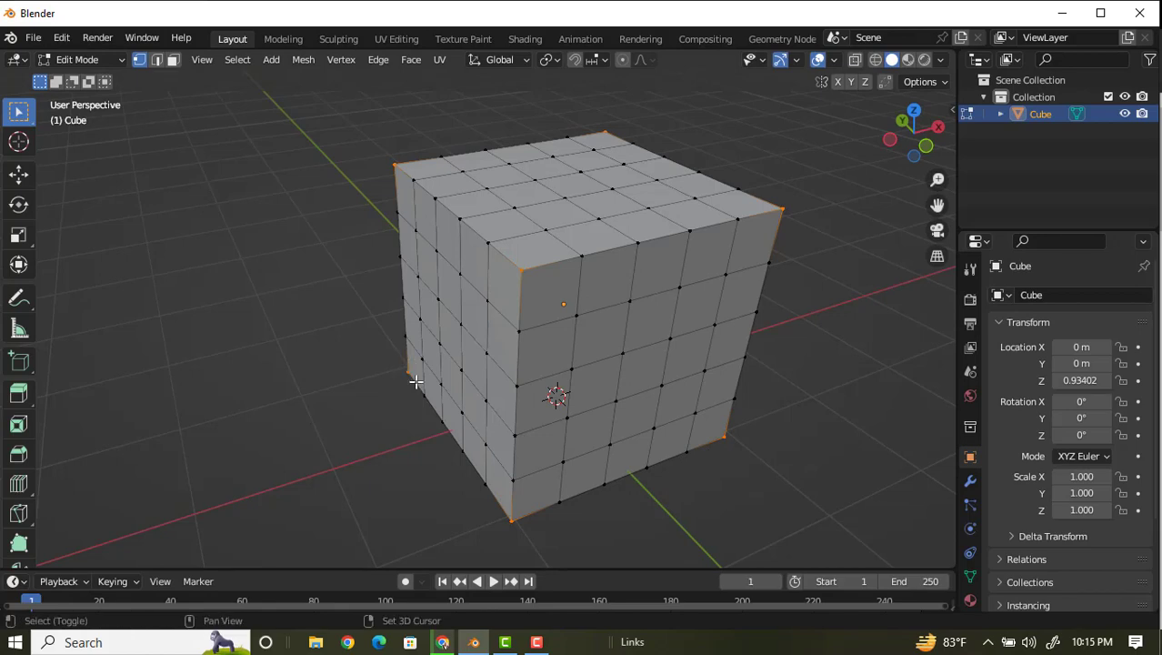
pyautogui.moveTo(679, 408); pyautogui.dragTo(505, 547, button='middle')
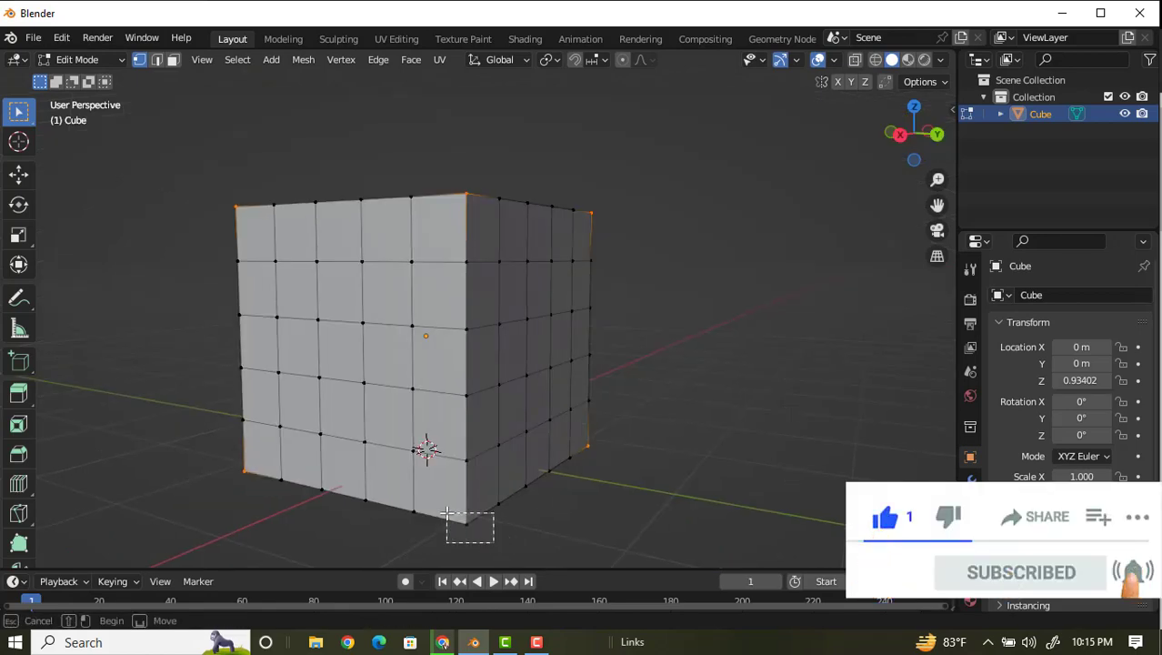
pyautogui.moveTo(474, 454); pyautogui.dragTo(575, 302, button='middle')
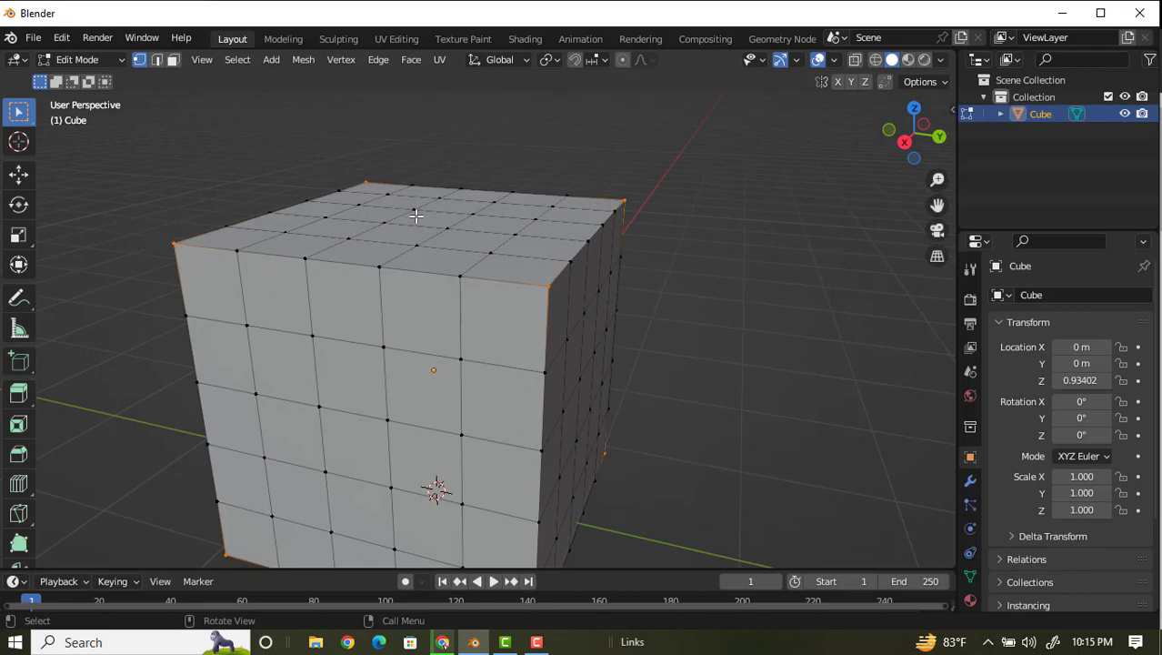
pyautogui.scroll(-1, 439, 304)
pyautogui.moveTo(438, 304); pyautogui.dragTo(502, 333, button='middle')
pyautogui.scroll(-1, 502, 333)
pyautogui.press('s')
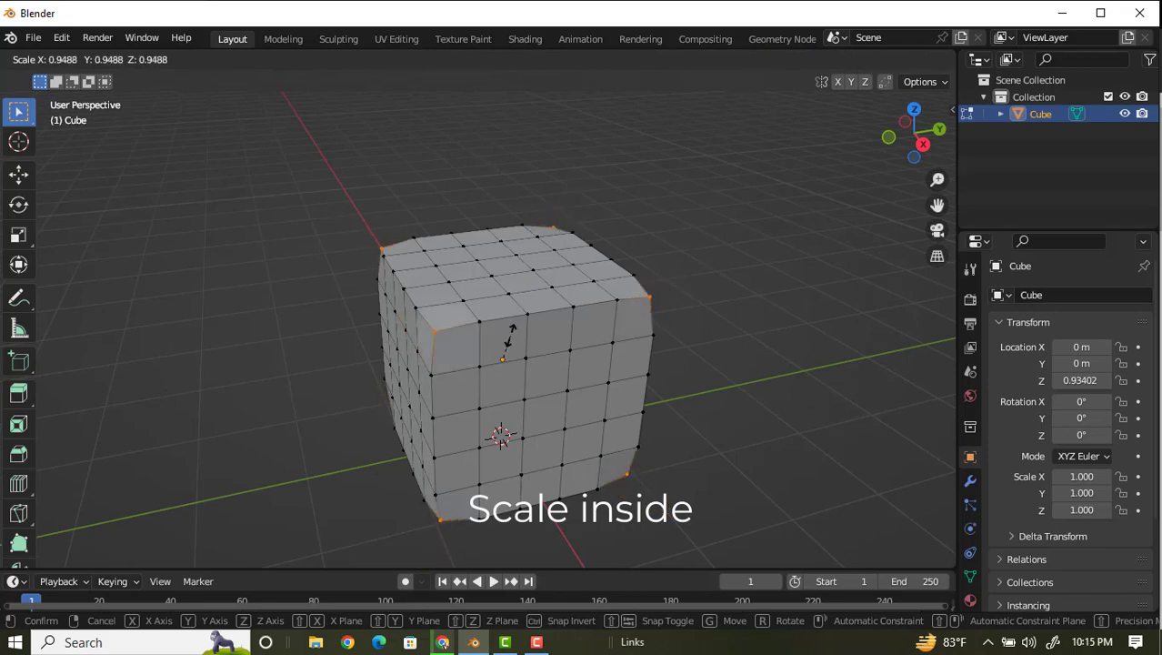
# In face select mode, inset the centre face of the cube's +X side by about 0.041 m
pyautogui.press('i')
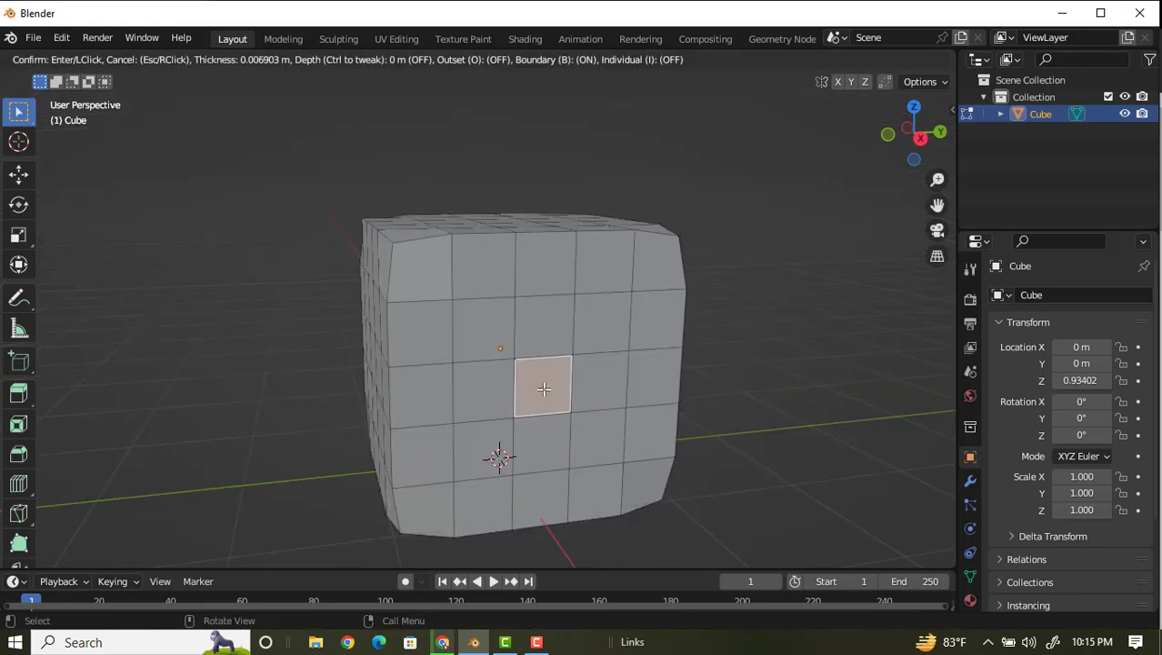
pyautogui.moveTo(550, 385); pyautogui.dragTo(537, 374, button='middle')
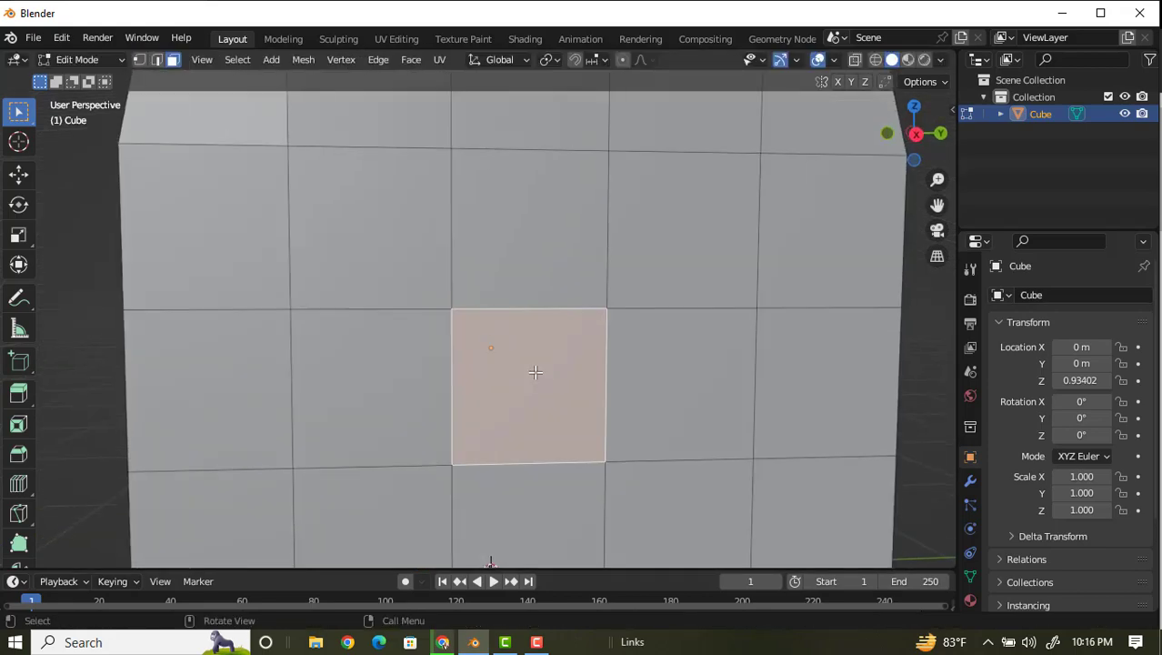
pyautogui.press('i')
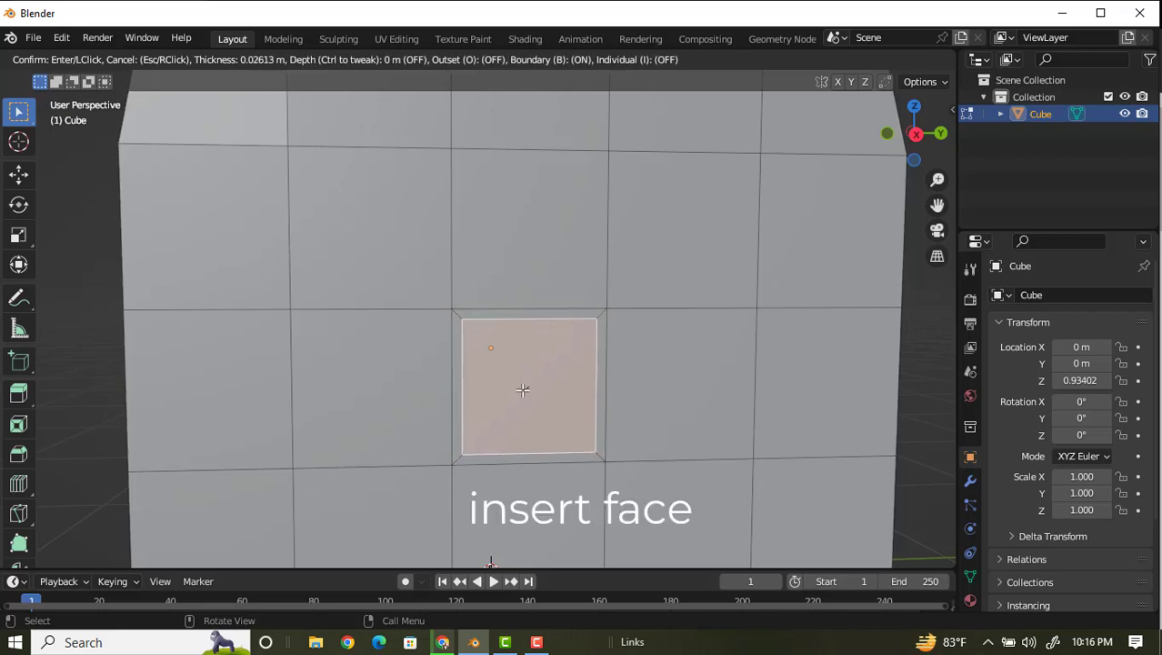
pyautogui.click(531, 388)
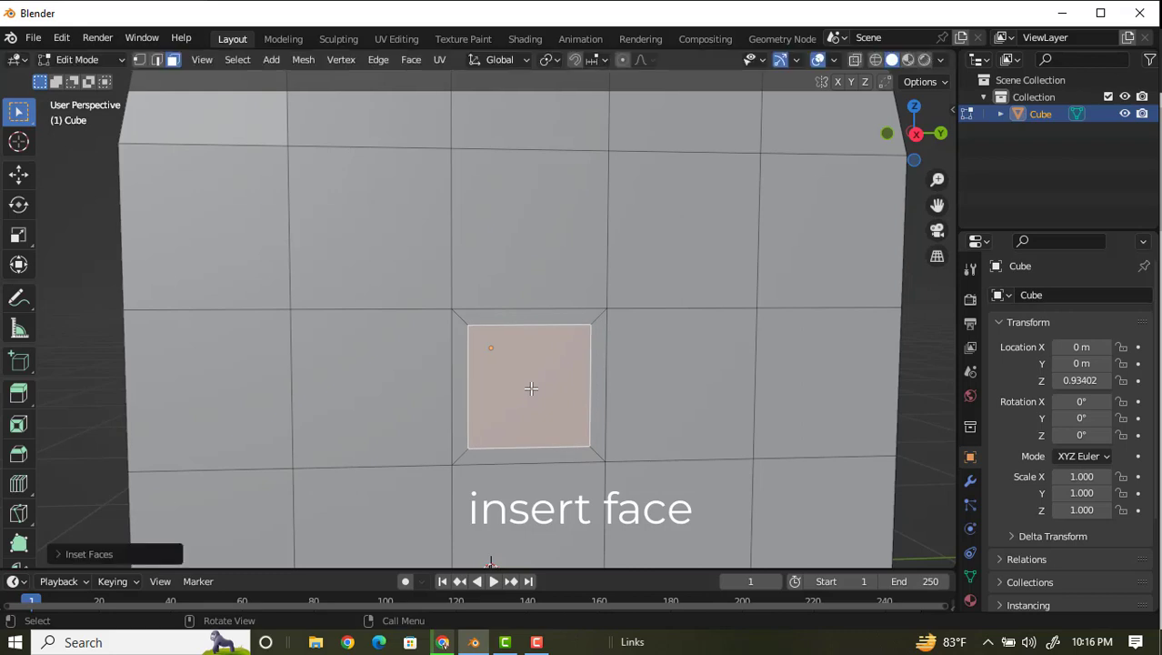
# Copy the thickness value 0.041301 m from the Inset Faces settings
pyautogui.click(112, 553)
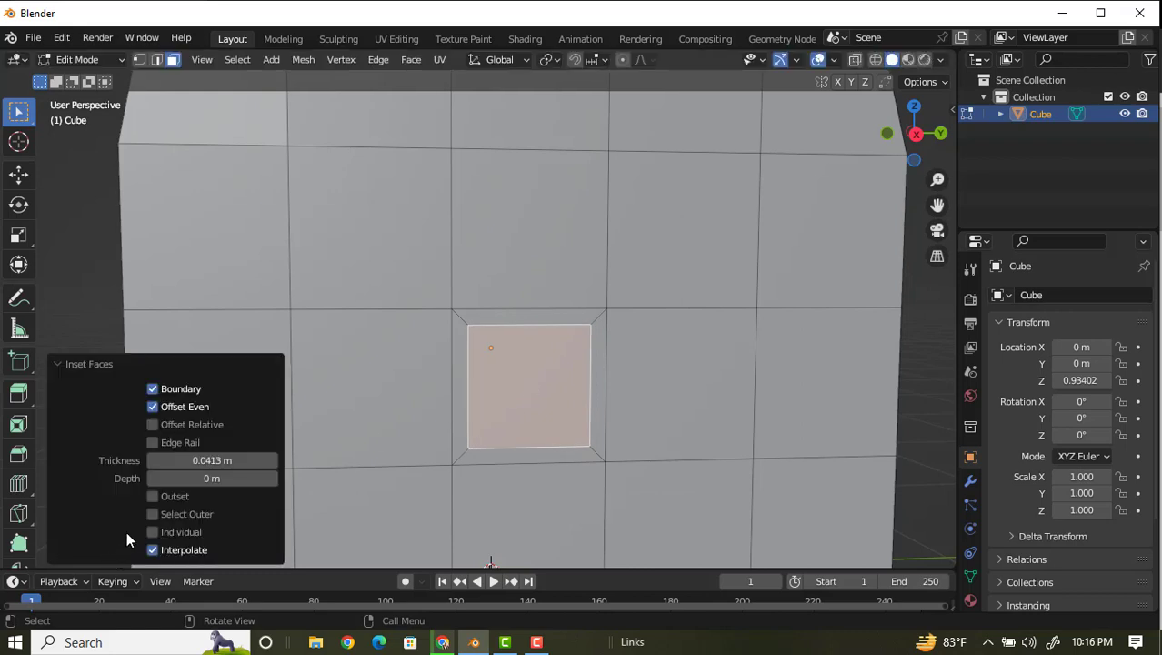
pyautogui.click(211, 460)
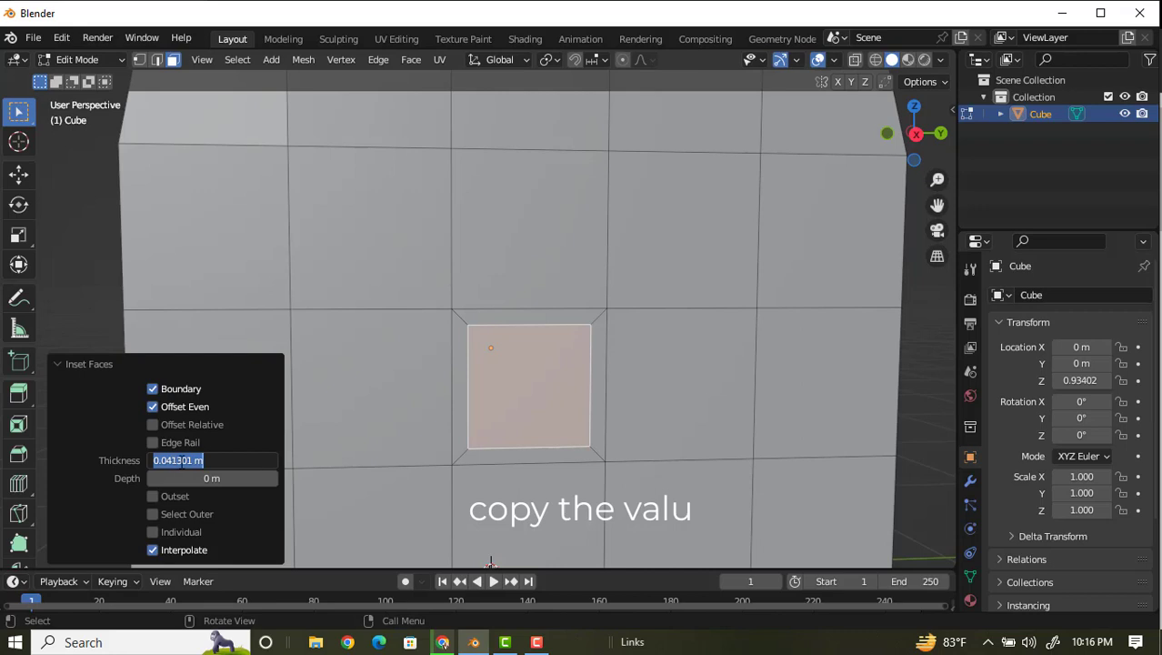
pyautogui.press('Return')
pyautogui.click(211, 460)
pyautogui.hotkey('ctrl', 'c')
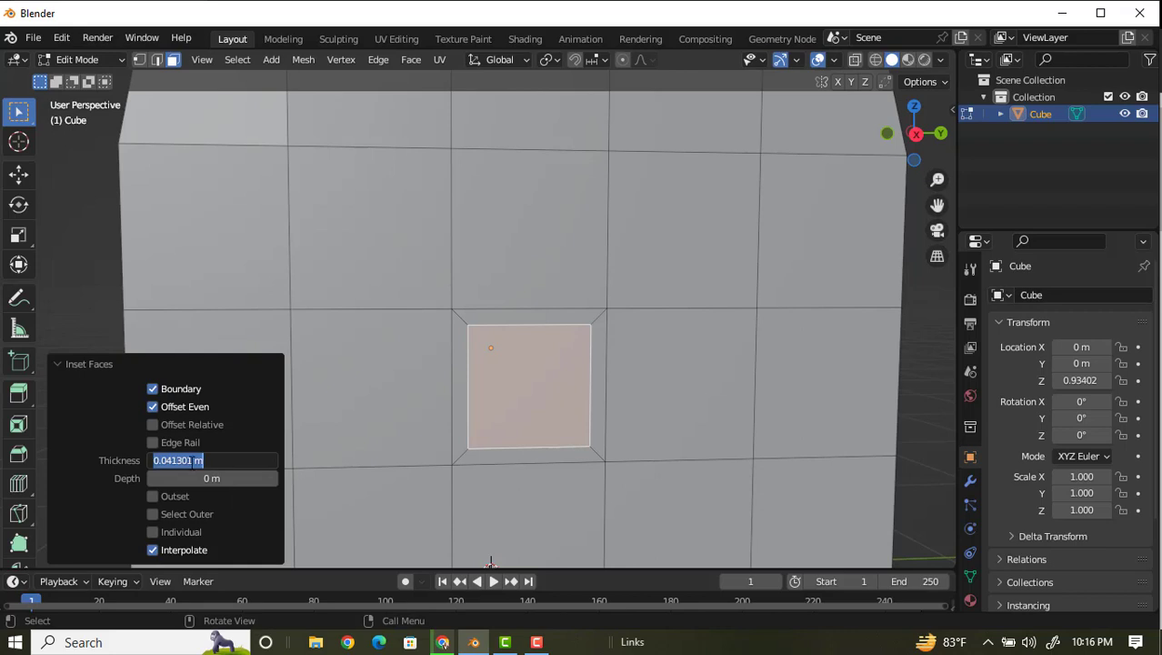
pyautogui.click(91, 318)
pyautogui.click(542, 387)
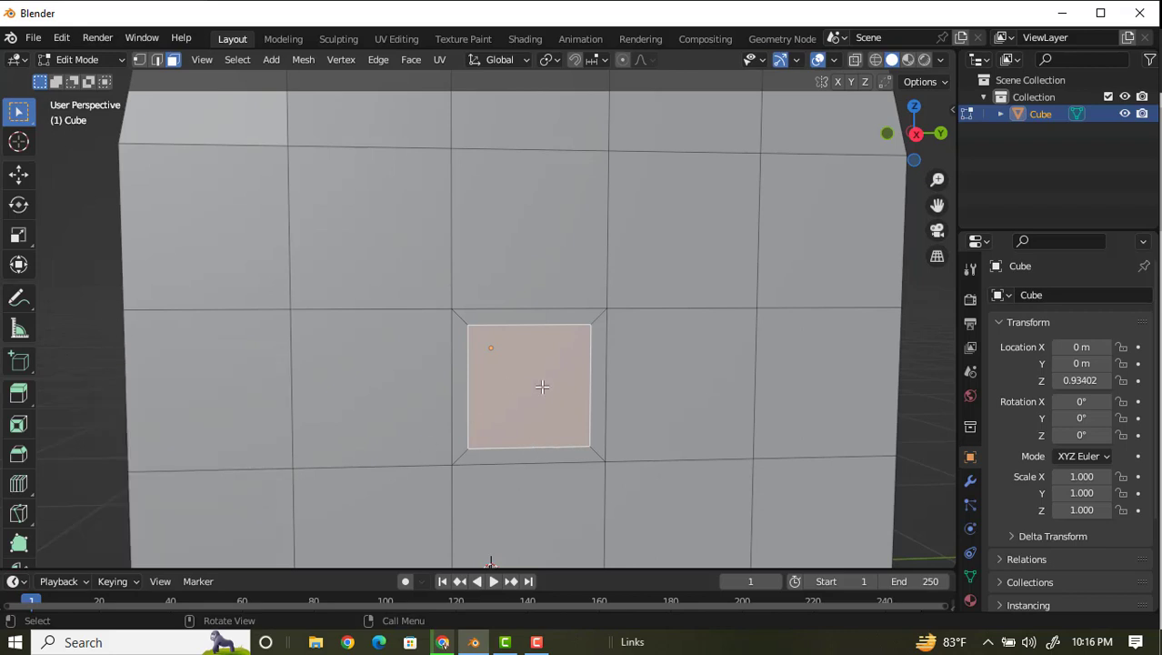
# Select the two faces on either side of the centre face in the middle row of the cube's -X side
pyautogui.scroll(-6, 675, 357)
pyautogui.click(636, 368)
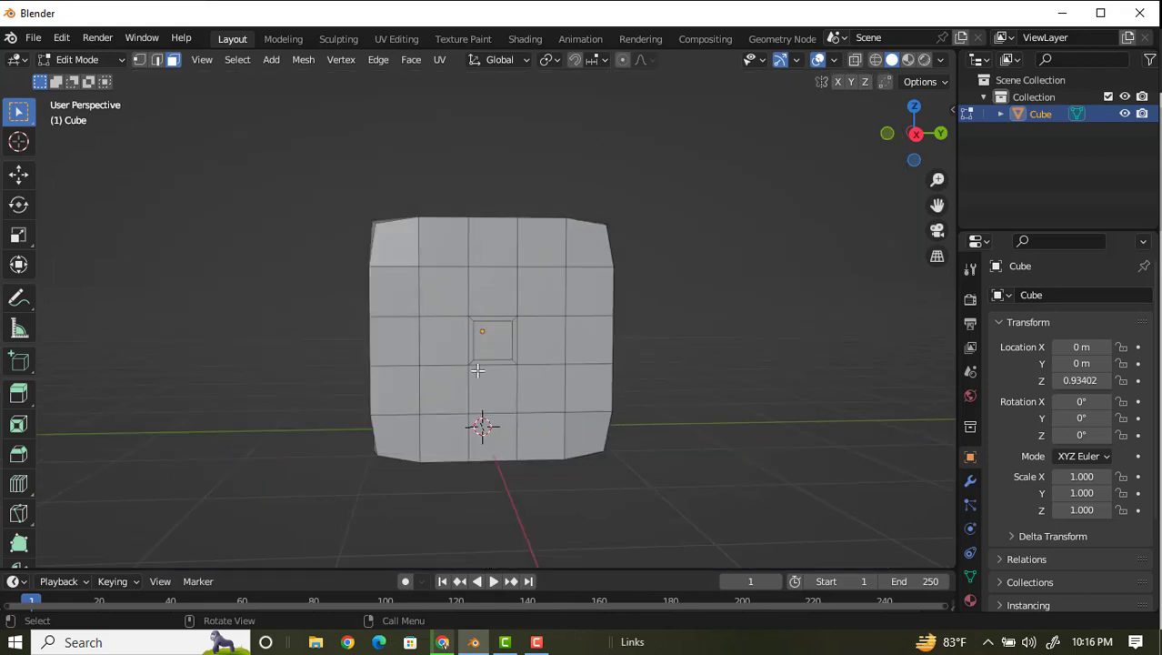
pyautogui.moveTo(478, 370)
pyautogui.mouseDown(button='middle')
pyautogui.moveTo(537, 389)
pyautogui.moveTo(584, 384)
pyautogui.moveTo(205, 384)
pyautogui.moveTo(461, 364)
pyautogui.mouseUp(button='middle')
pyautogui.click(450, 331)
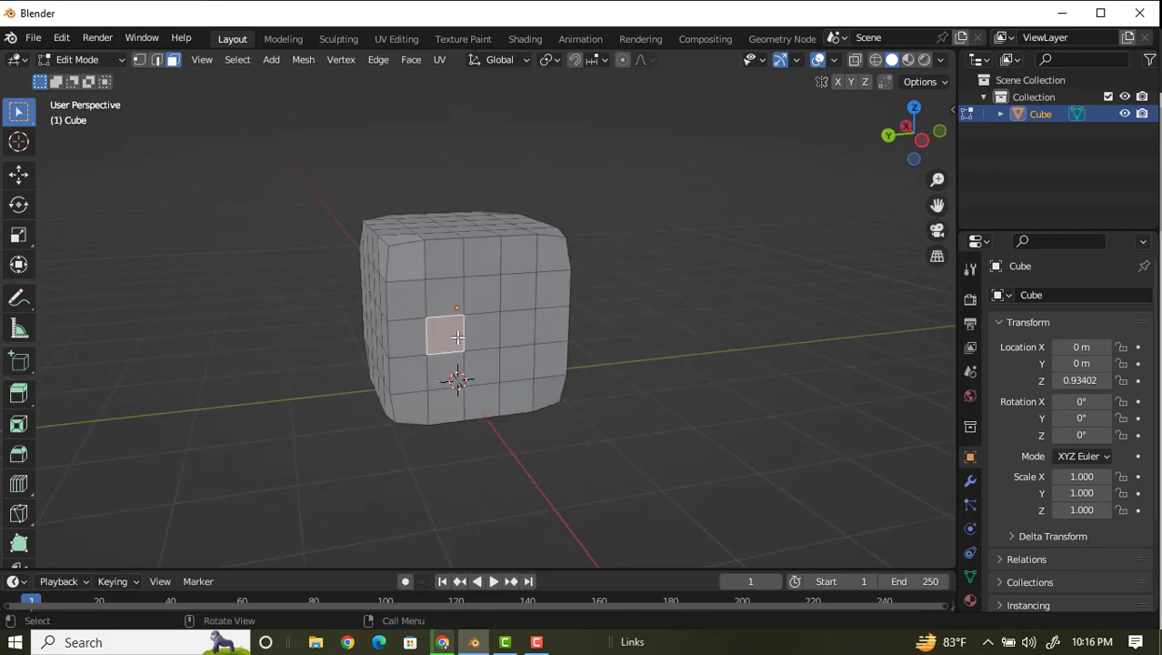
pyautogui.keyDown('shift'); pyautogui.click(519, 331); pyautogui.keyUp('shift')
# Add three diagonal faces on the +Y side and the four corner faces of the inner 3 by 3 grid on the -Y side to the selection
pyautogui.moveTo(390, 351); pyautogui.dragTo(497, 344, button='middle')
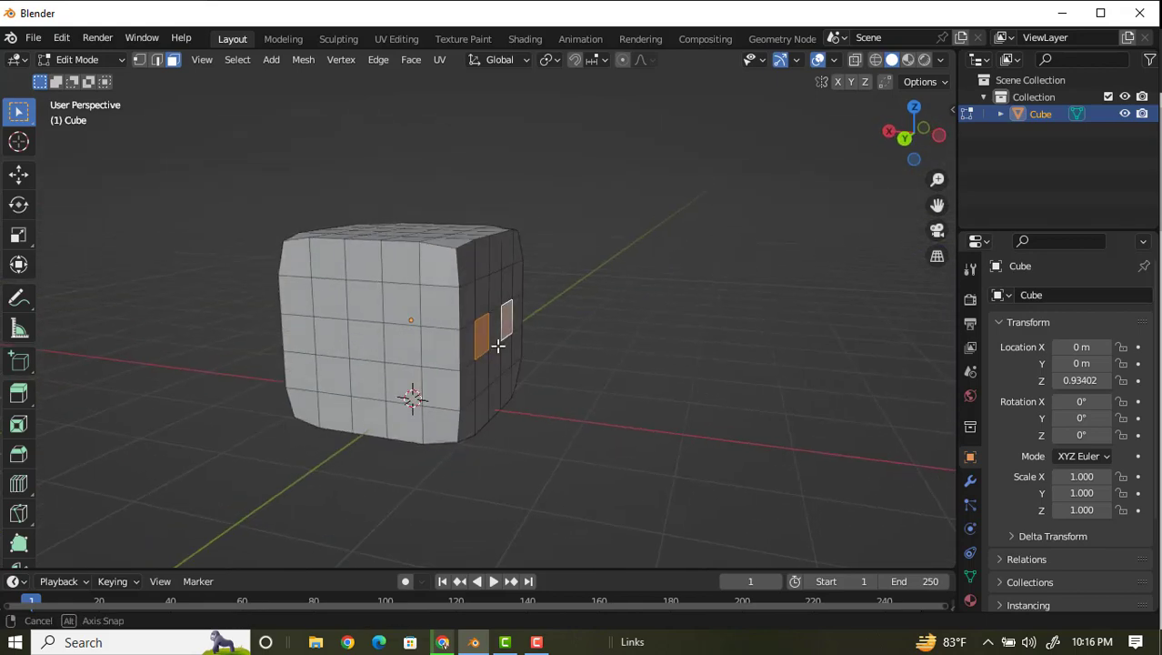
pyautogui.keyDown('shift'); pyautogui.click(398, 305); pyautogui.keyUp('shift')
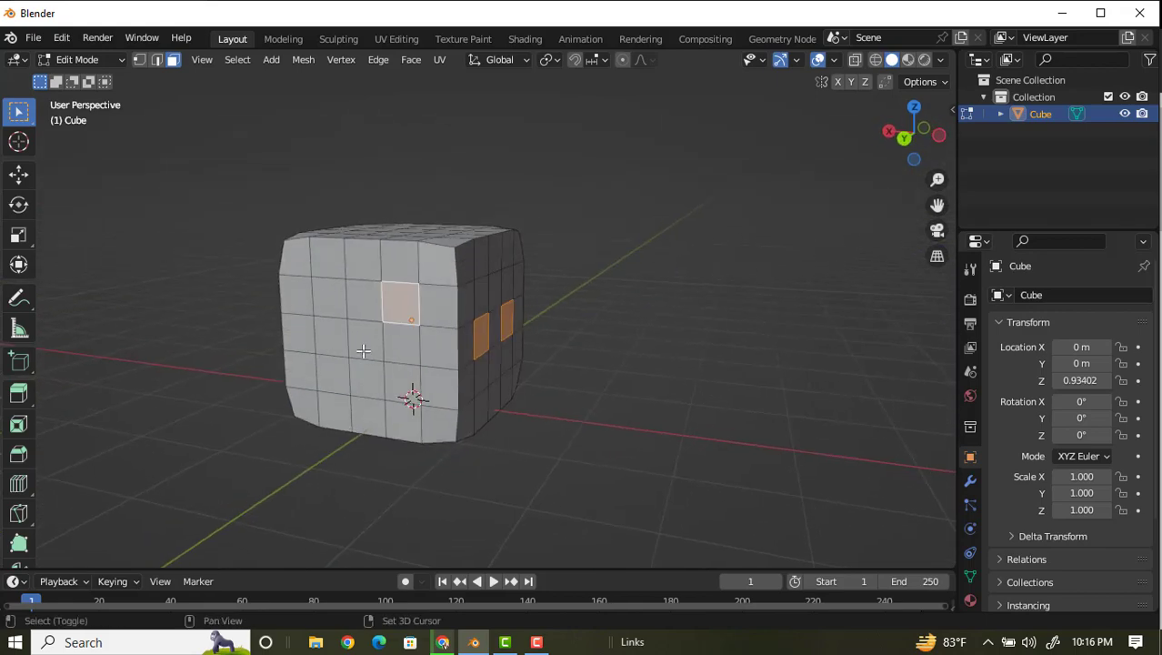
pyautogui.keyDown('shift'); pyautogui.click(363, 345); pyautogui.keyUp('shift')
pyautogui.keyDown('shift'); pyautogui.click(338, 377); pyautogui.keyUp('shift')
pyautogui.moveTo(482, 318); pyautogui.dragTo(498, 310, button='middle')
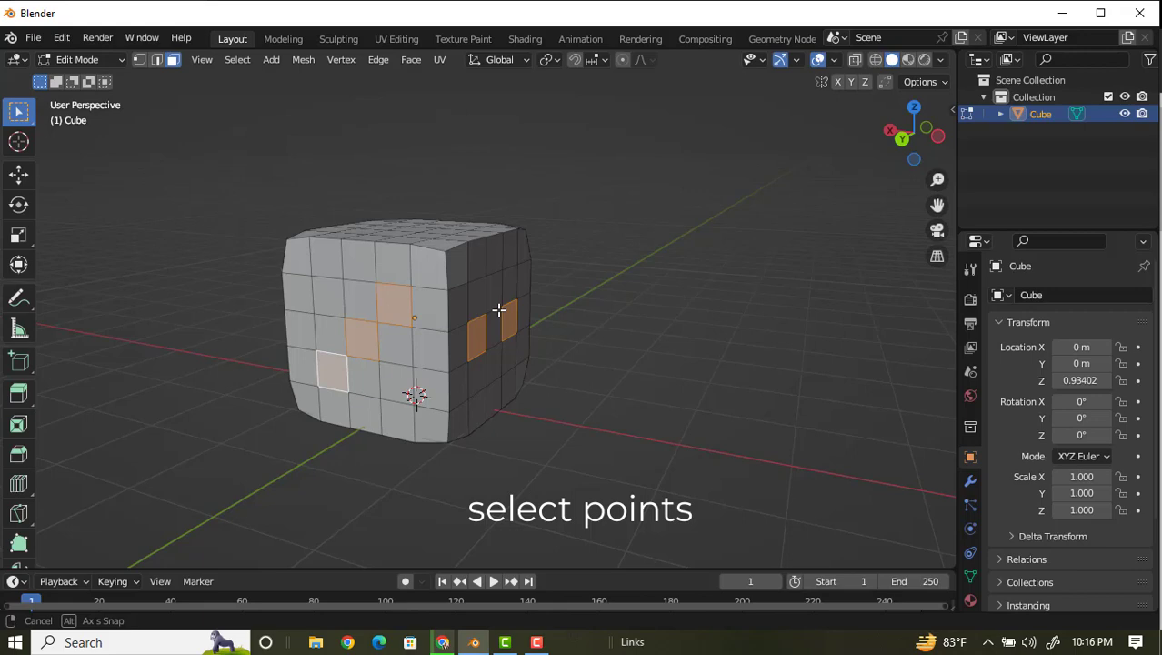
pyautogui.moveTo(498, 310); pyautogui.dragTo(507, 314, button='middle')
# Add five faces on the cube's top side to the selection: the centre and the four corners of the inner 3 by 3 grid
pyautogui.keyDown('shift'); pyautogui.click(508, 314); pyautogui.keyUp('shift')
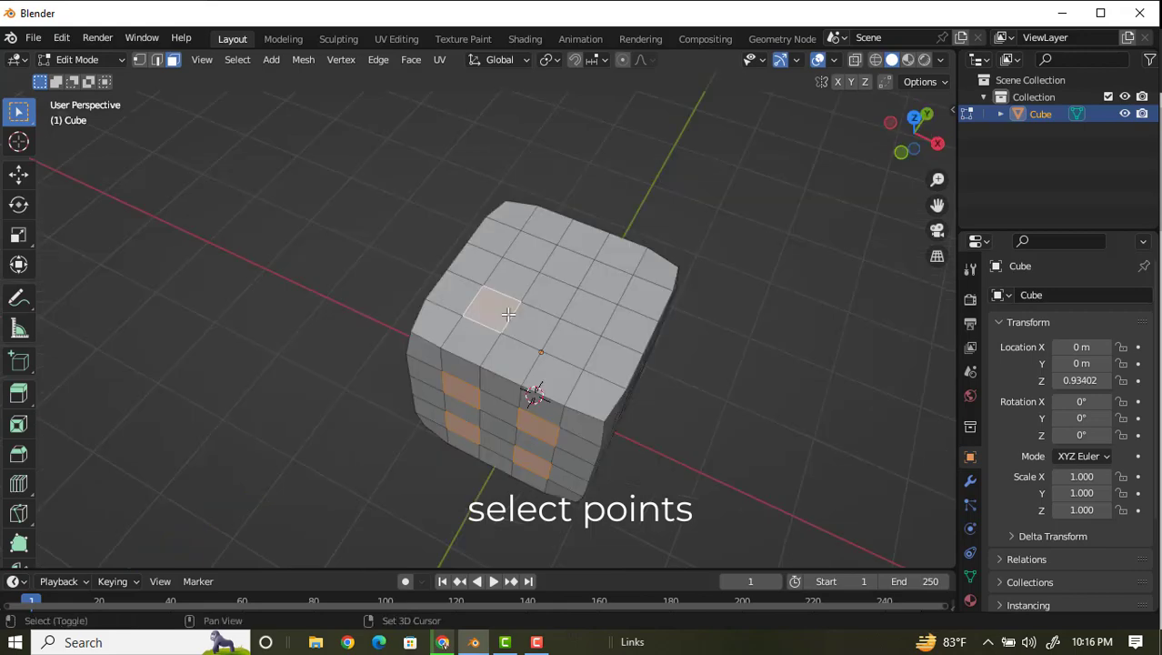
pyautogui.keyDown('shift'); pyautogui.click(567, 339); pyautogui.keyUp('shift')
pyautogui.keyDown('shift'); pyautogui.click(551, 296); pyautogui.keyUp('shift')
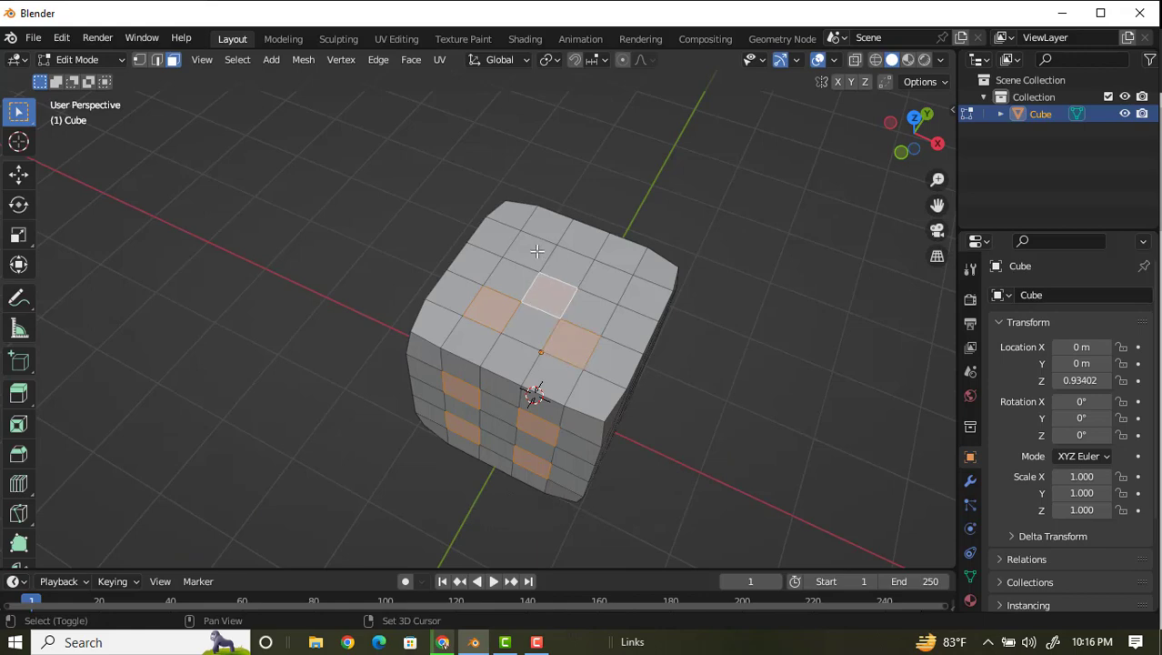
pyautogui.keyDown('shift'); pyautogui.click(534, 253); pyautogui.keyUp('shift')
pyautogui.keyDown('shift'); pyautogui.click(603, 284); pyautogui.keyUp('shift')
# Add six faces on the cube's underside to the selection, in two parallel rows of three along the X direction
pyautogui.moveTo(602, 285); pyautogui.dragTo(529, 239, button='middle')
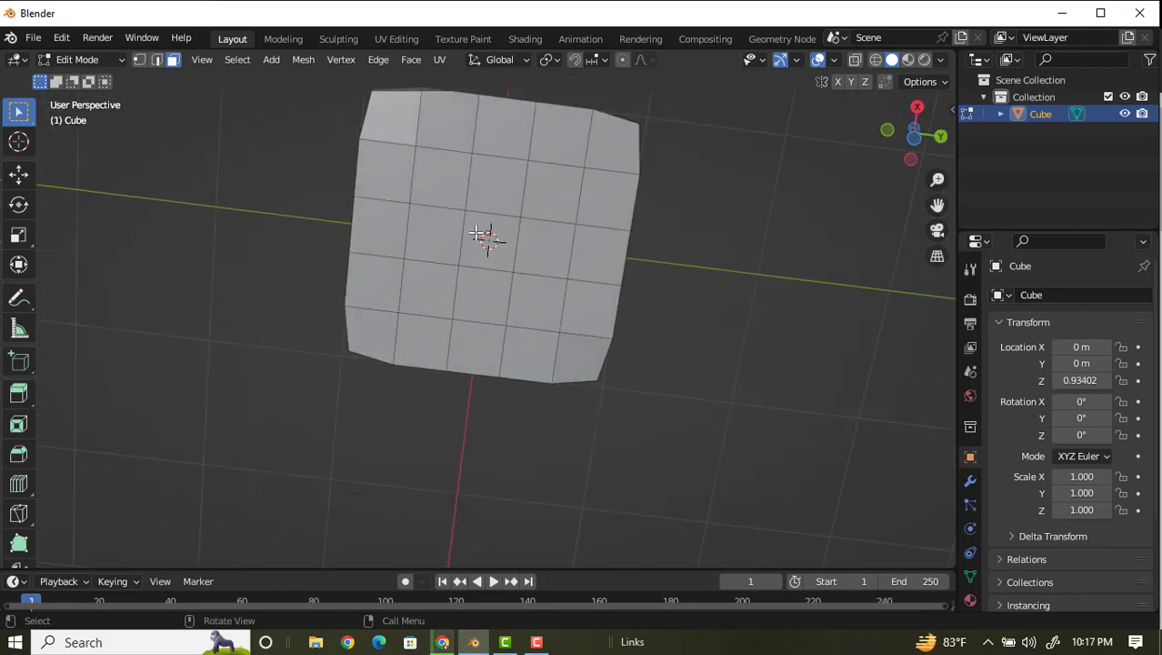
pyautogui.click(448, 182)
pyautogui.keyDown('shift'); pyautogui.click(444, 238); pyautogui.keyUp('shift')
pyautogui.keyDown('shift'); pyautogui.click(431, 280); pyautogui.keyUp('shift')
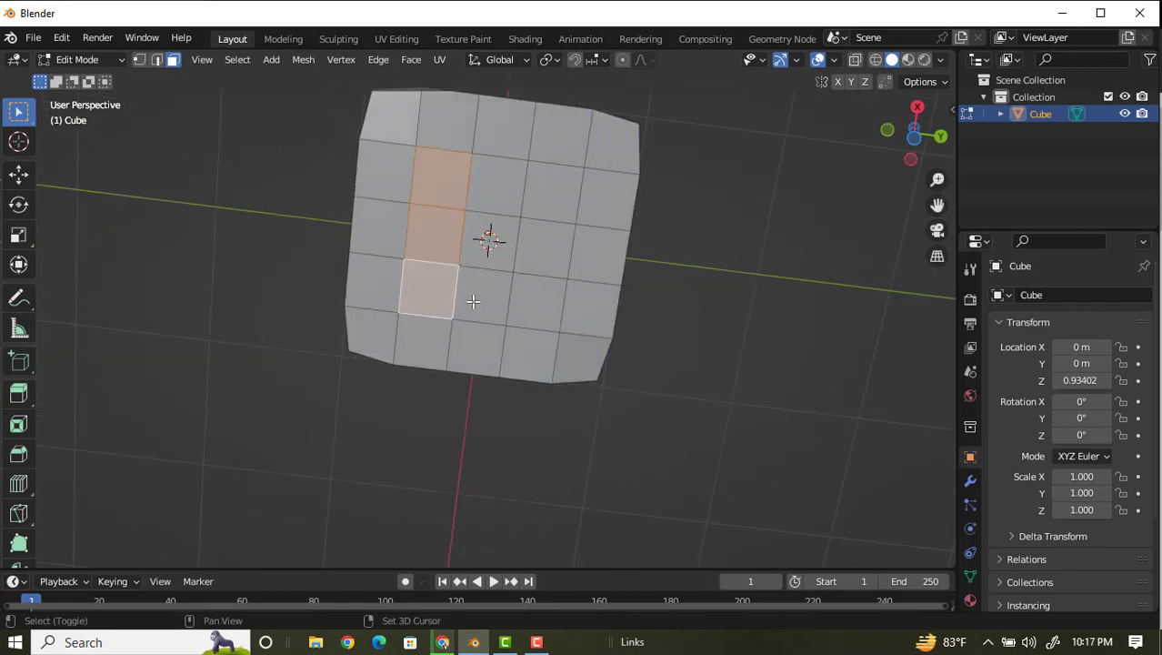
pyautogui.keyDown('shift'); pyautogui.click(530, 303); pyautogui.keyUp('shift')
pyautogui.keyDown('shift'); pyautogui.click(542, 253); pyautogui.keyUp('shift')
pyautogui.keyDown('shift'); pyautogui.click(549, 198); pyautogui.keyUp('shift')
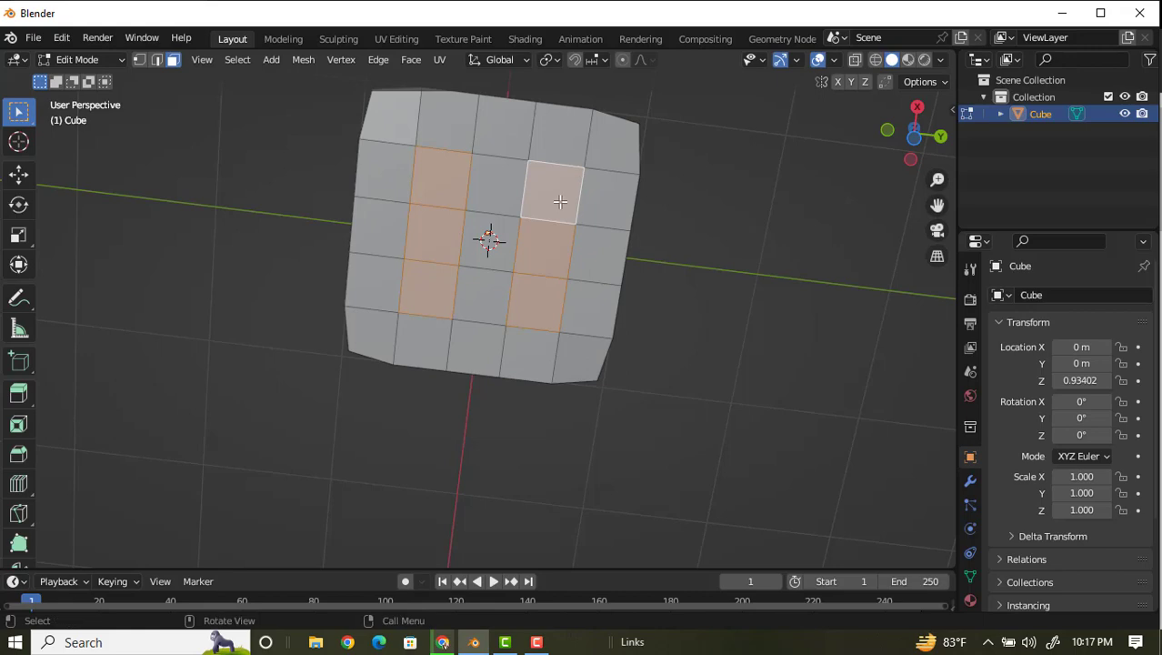
# Inset all the selected dot faces and paste the copied thickness of 0.0413 m
pyautogui.moveTo(561, 201); pyautogui.dragTo(645, 466, button='middle')
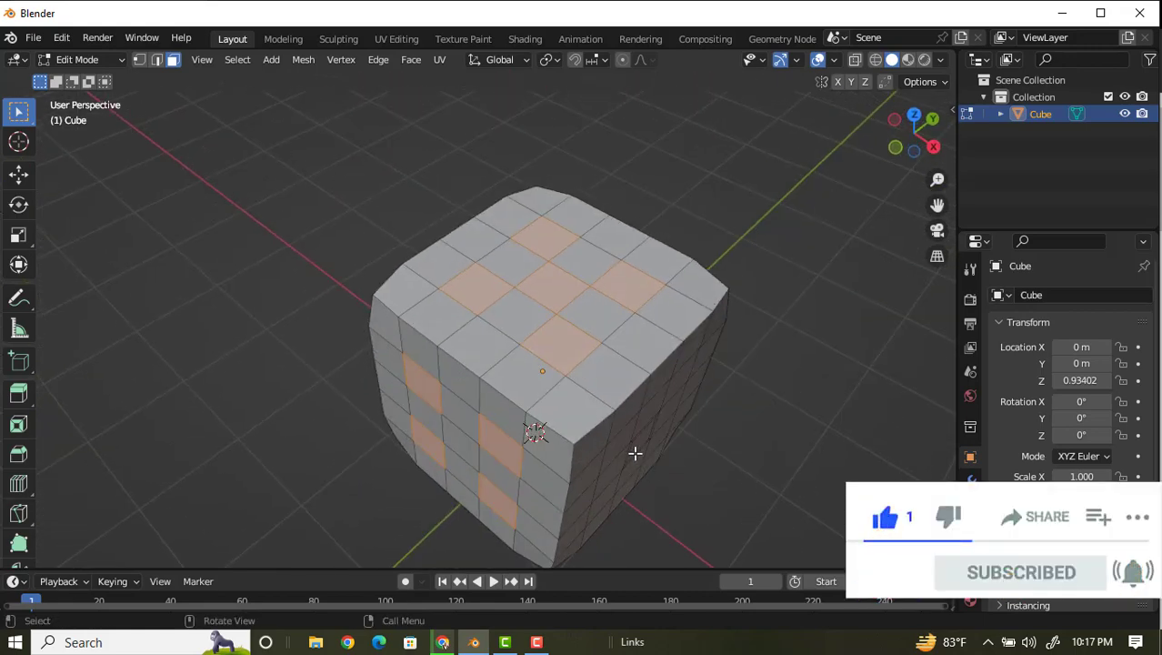
pyautogui.press('i')
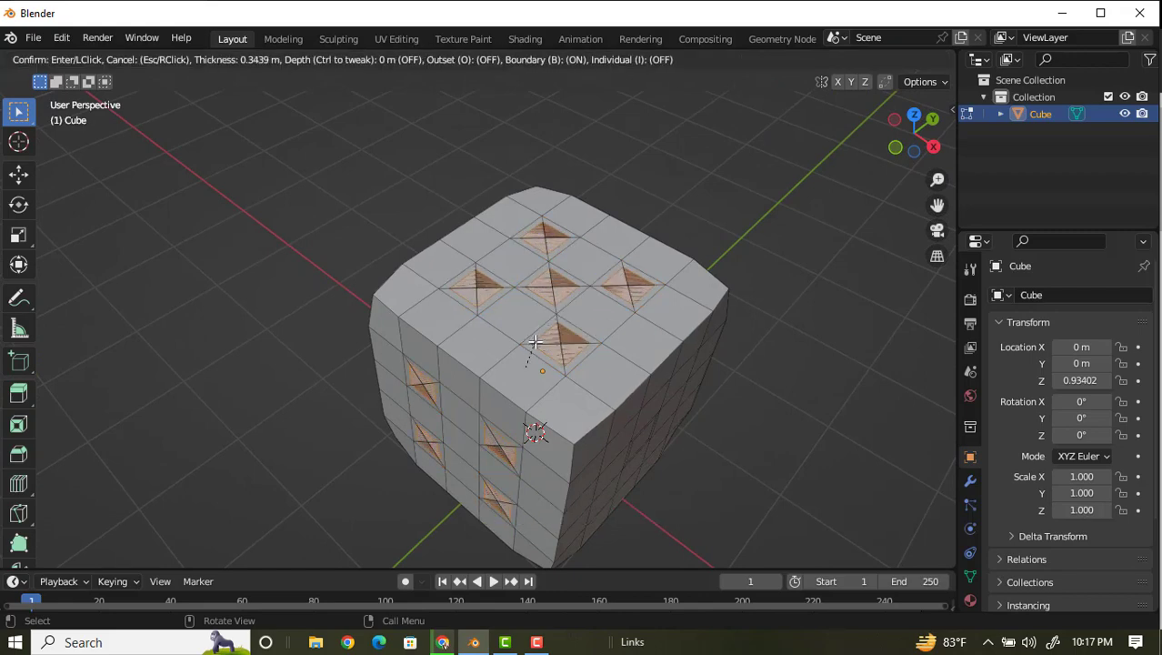
pyautogui.click(536, 342)
pyautogui.doubleClick(215, 461)
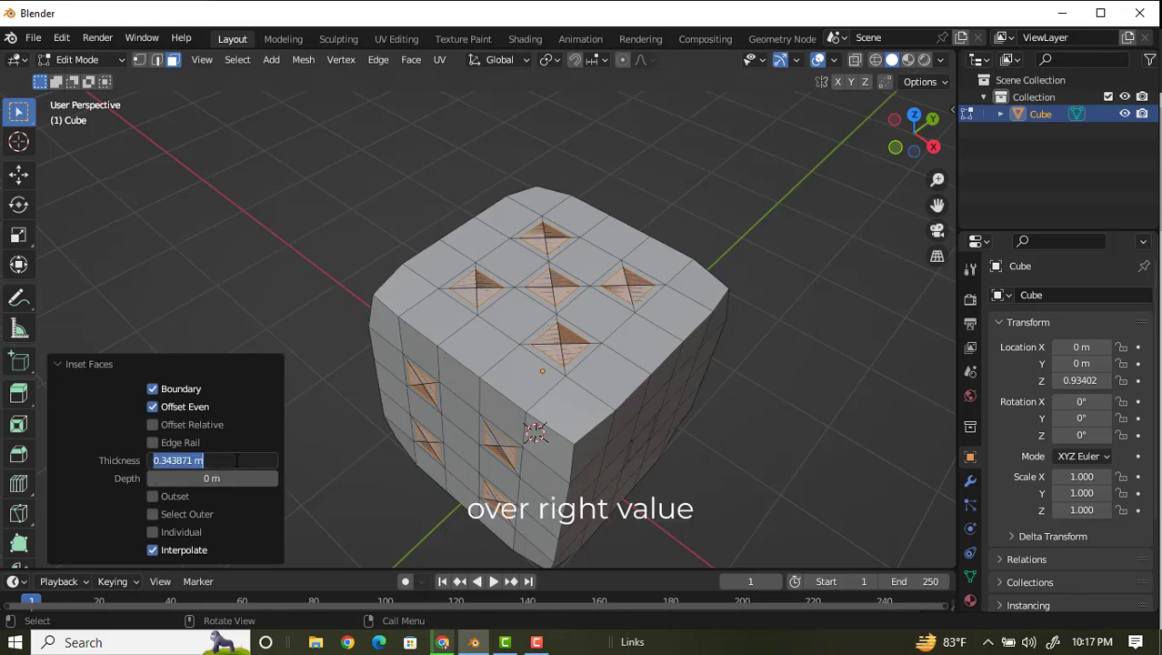
pyautogui.hotkey('ctrl', 'v')
pyautogui.press('Return')
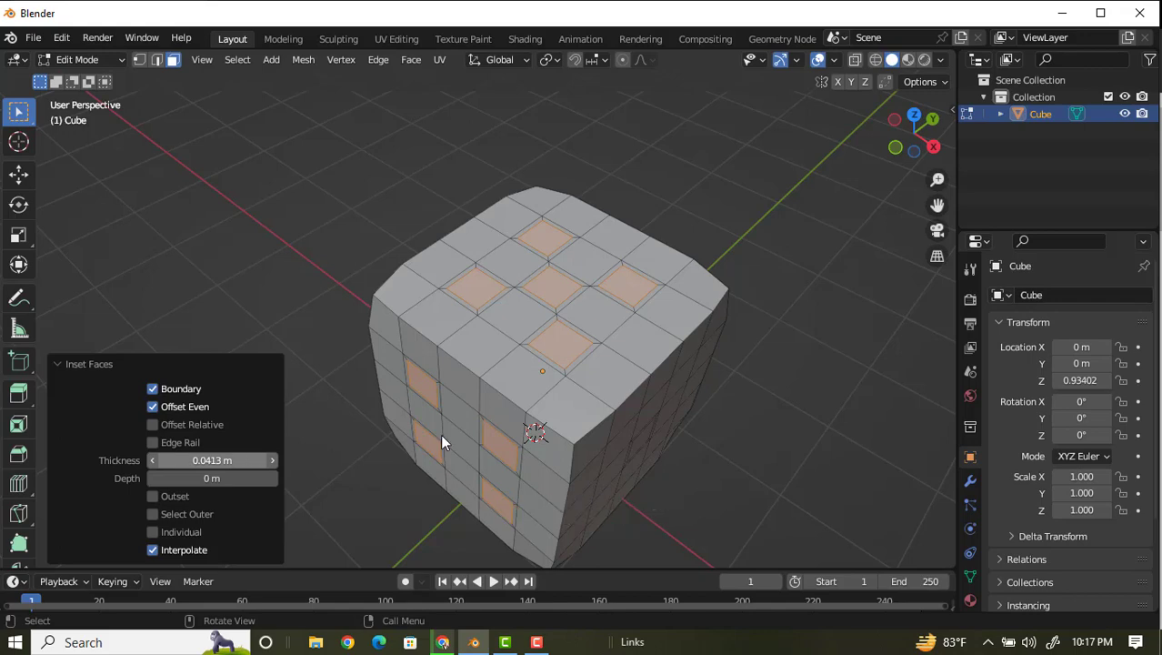
# Select the inset centre face on the +X side and the three diagonal inset faces on the +Y side
pyautogui.moveTo(604, 409); pyautogui.dragTo(363, 400, button='middle')
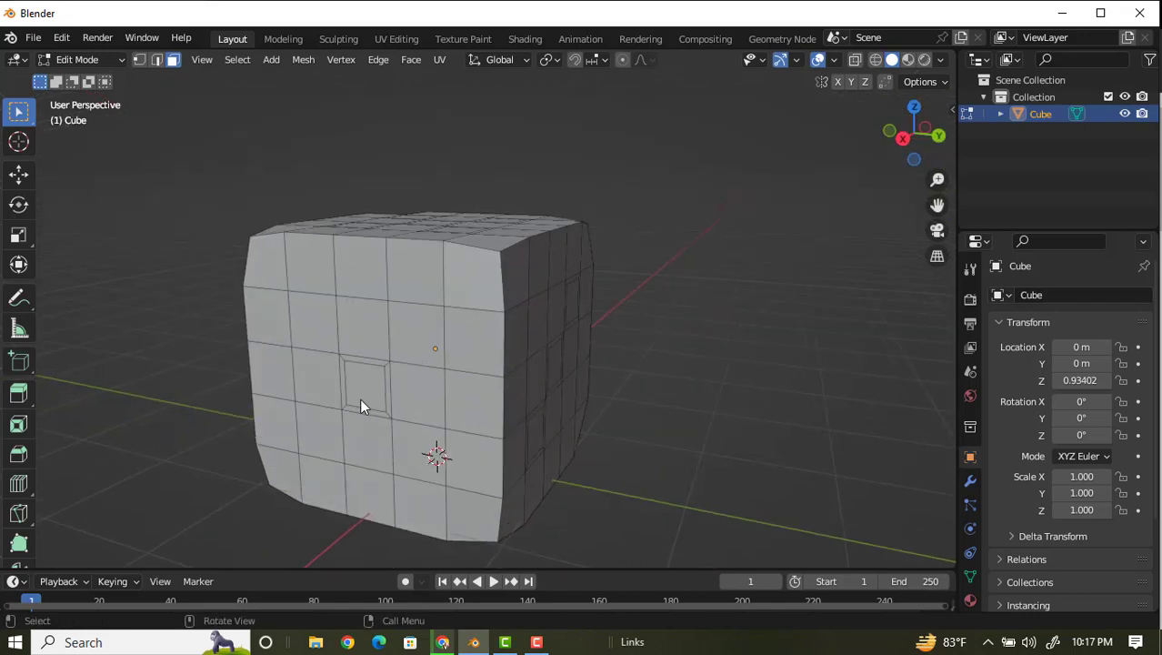
pyautogui.moveTo(483, 416); pyautogui.dragTo(384, 421, button='middle')
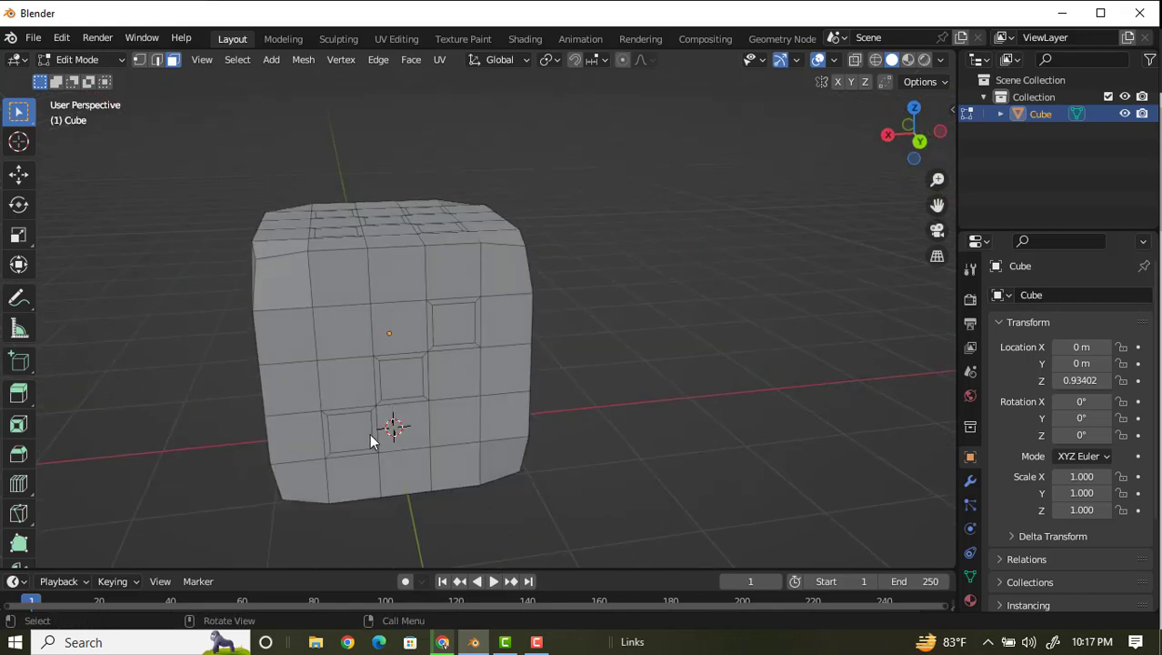
pyautogui.keyDown('shift'); pyautogui.click(410, 374); pyautogui.keyUp('shift')
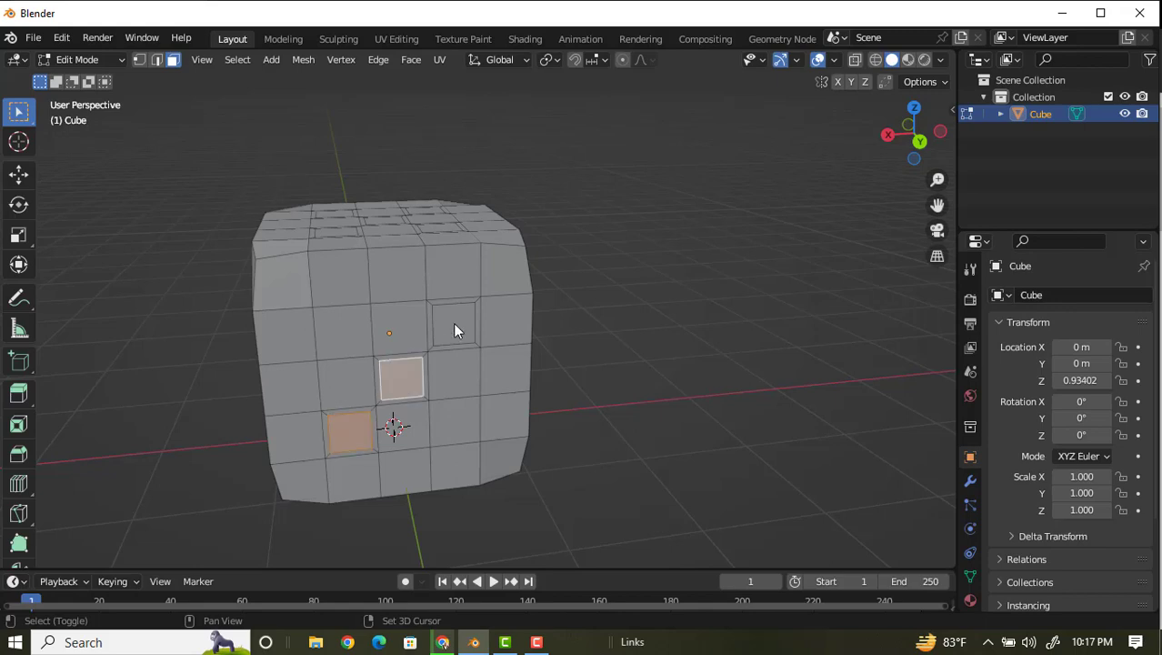
pyautogui.keyDown('shift'); pyautogui.click(452, 324); pyautogui.keyUp('shift')
# Add the four inset faces on the -Y side and the two inset faces on the -X side to the selection
pyautogui.moveTo(275, 353); pyautogui.dragTo(573, 369, button='middle')
pyautogui.keyDown('shift'); pyautogui.click(482, 411); pyautogui.keyUp('shift')
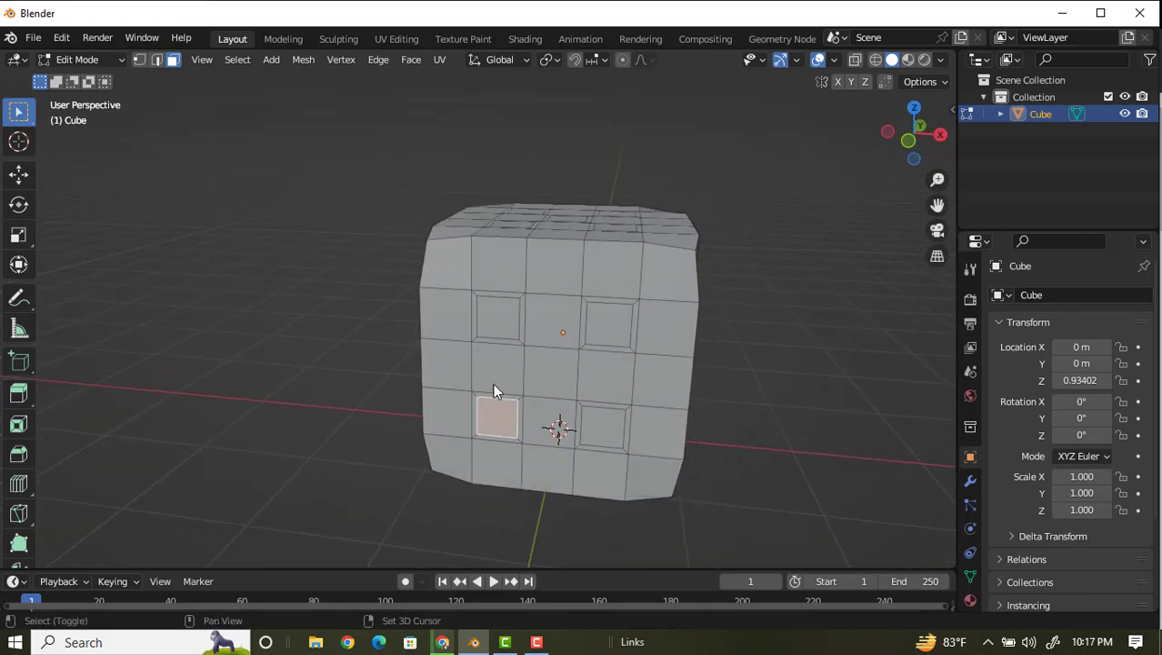
pyautogui.keyDown('shift'); pyautogui.click(496, 326); pyautogui.keyUp('shift')
pyautogui.keyDown('shift'); pyautogui.click(611, 323); pyautogui.keyUp('shift')
pyautogui.keyDown('shift'); pyautogui.click(601, 428); pyautogui.keyUp('shift')
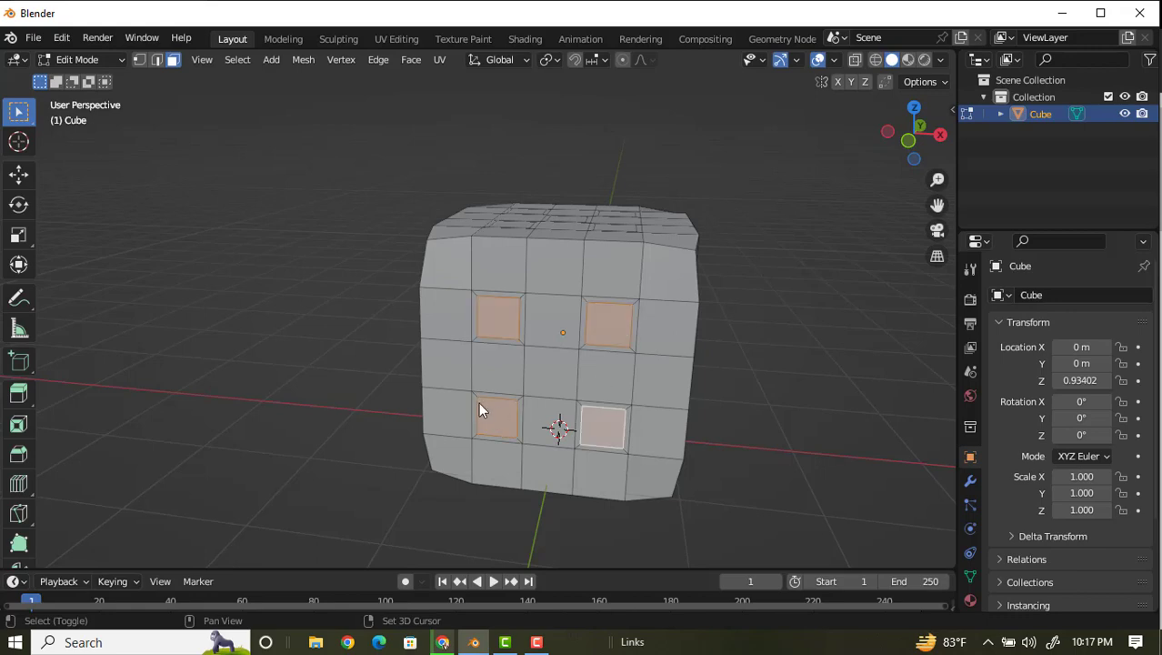
pyautogui.moveTo(480, 404); pyautogui.dragTo(422, 344, button='middle')
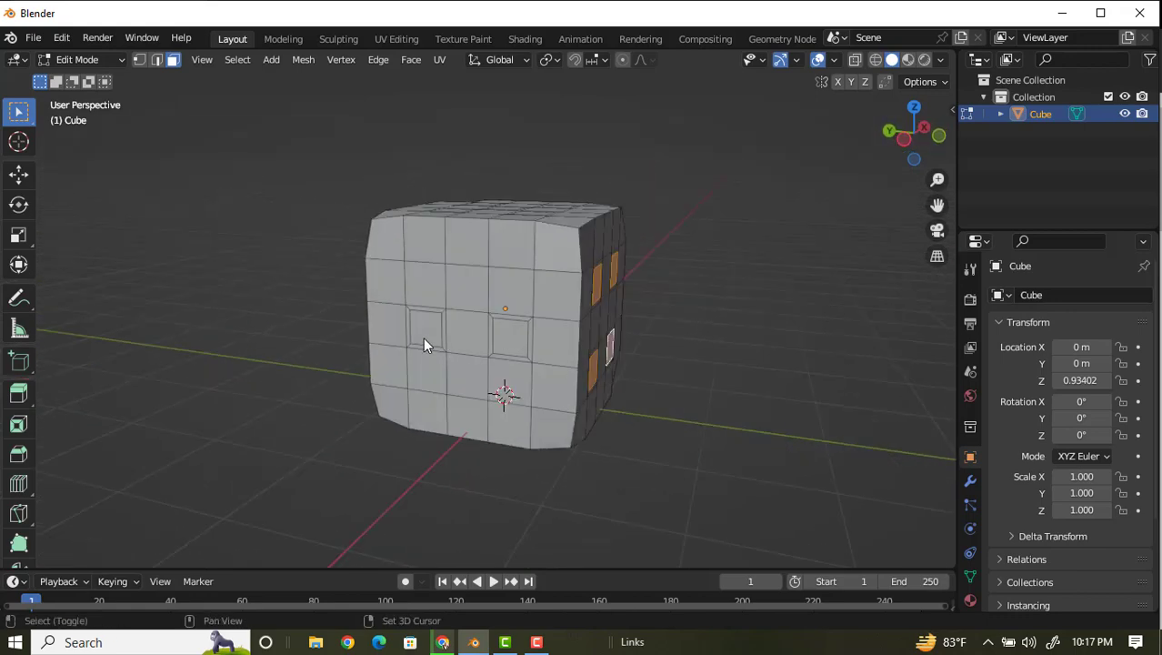
pyautogui.keyDown('shift'); pyautogui.click(516, 339); pyautogui.keyUp('shift')
# Add the five inset faces on the cube's top side to the selection
pyautogui.moveTo(509, 279); pyautogui.dragTo(460, 246, button='middle')
pyautogui.keyDown('shift'); pyautogui.click(521, 173); pyautogui.keyUp('shift')
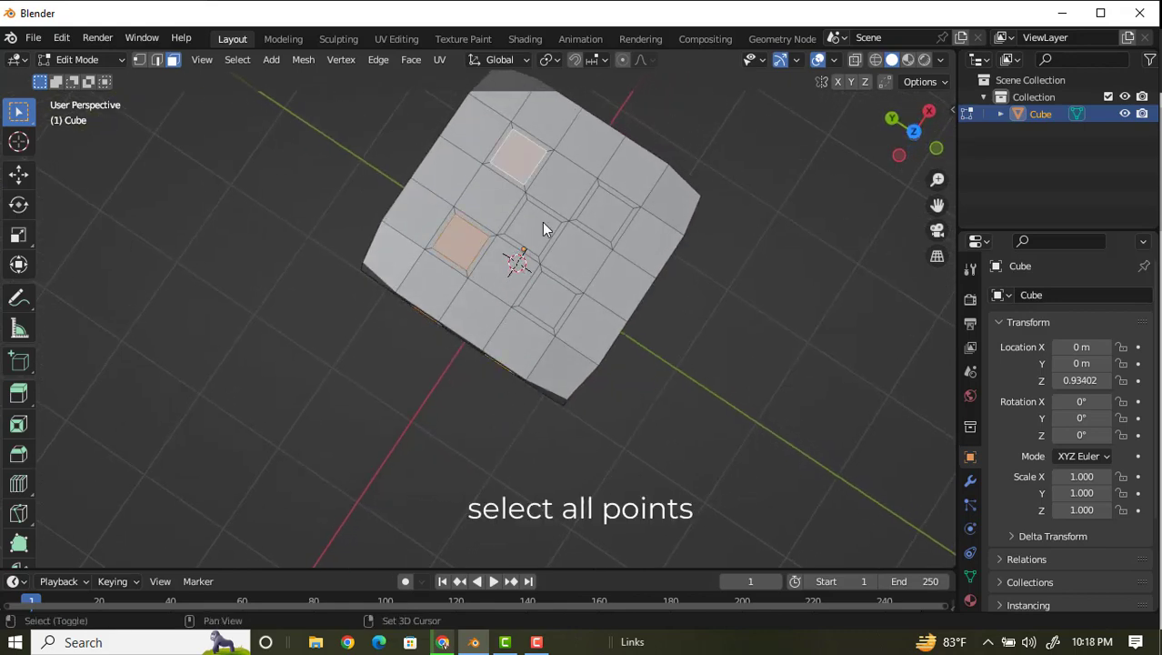
pyautogui.keyDown('shift'); pyautogui.click(545, 228); pyautogui.keyUp('shift')
pyautogui.keyDown('shift'); pyautogui.click(597, 227); pyautogui.keyUp('shift')
pyautogui.keyDown('shift'); pyautogui.click(536, 303); pyautogui.keyUp('shift')
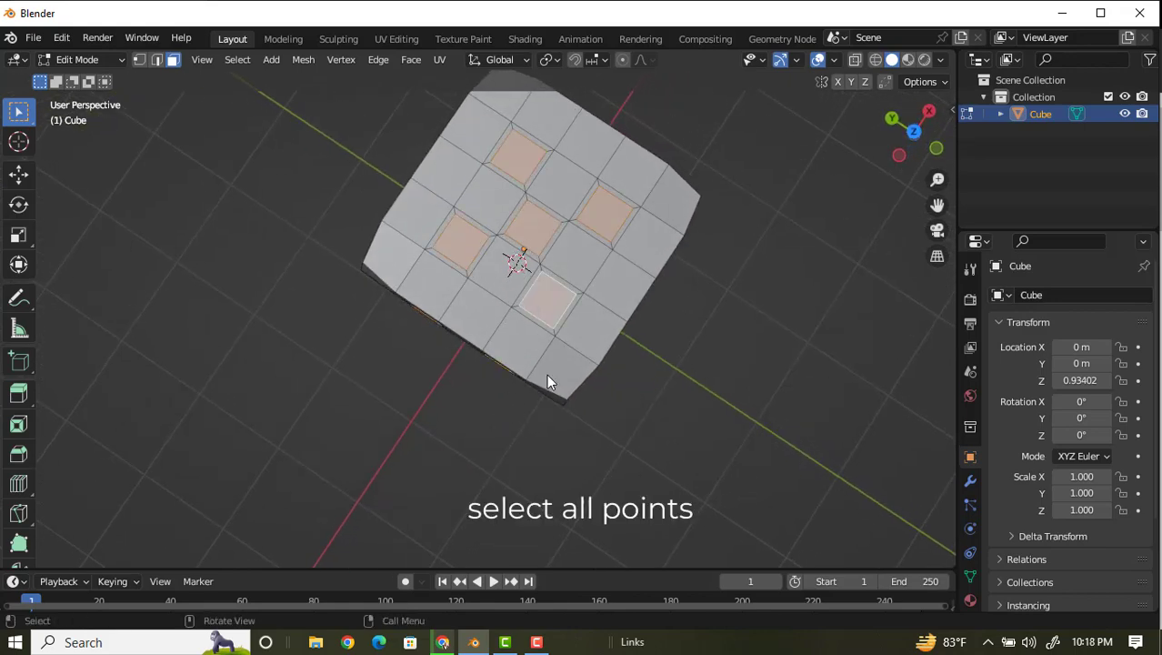
# Apply Poke Faces to the selected inset faces with a poke offset of 0.05 m
pyautogui.moveTo(547, 375); pyautogui.dragTo(572, 288, button='middle')
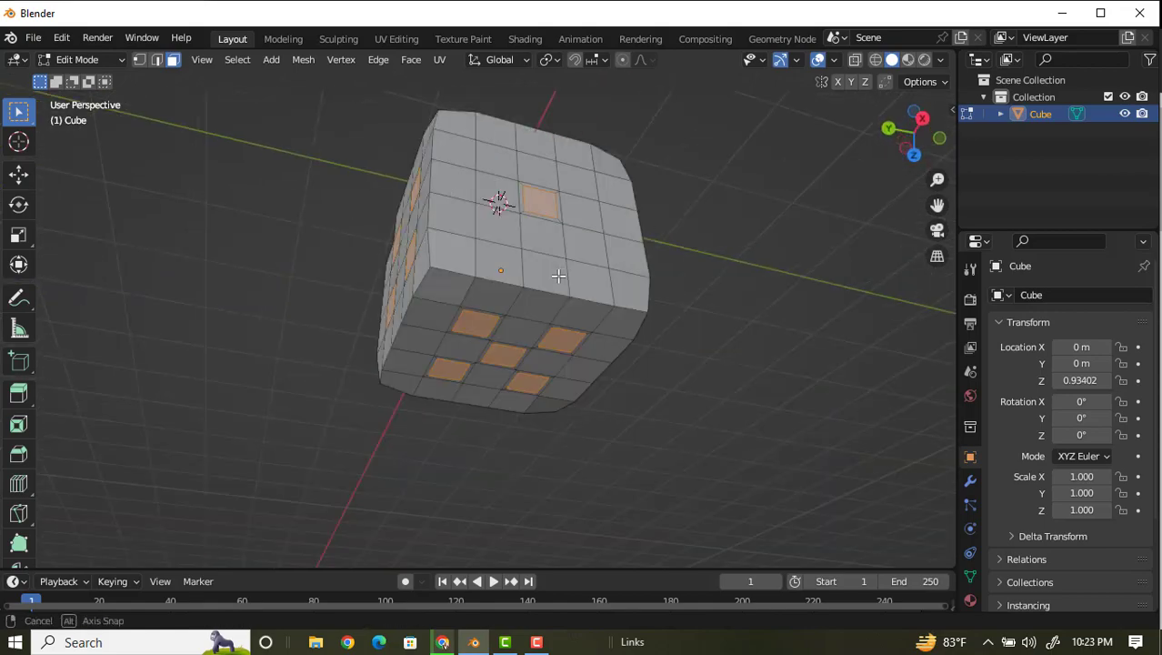
pyautogui.moveTo(498, 200); pyautogui.dragTo(435, 438, button='middle')
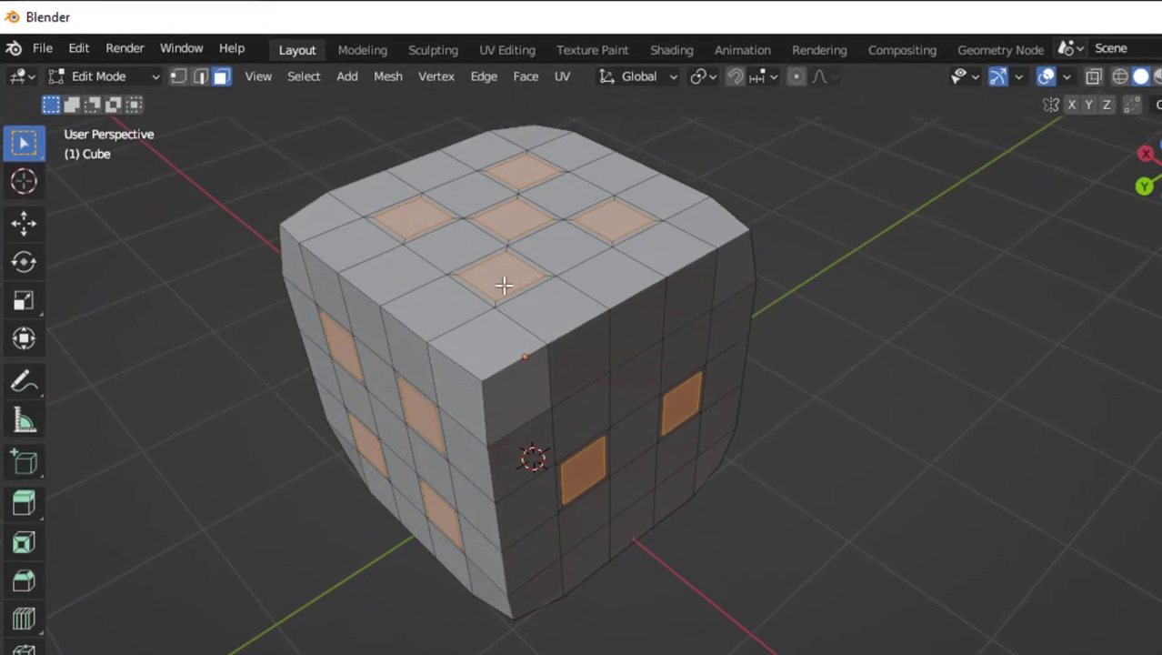
pyautogui.rightClick(460, 252)
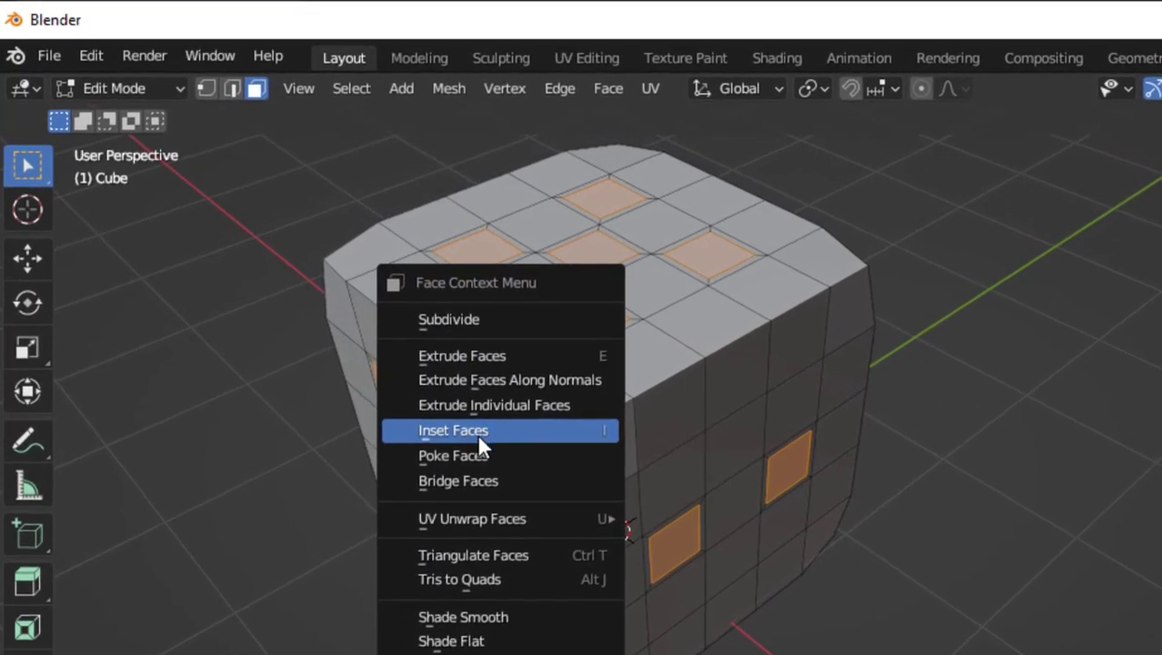
pyautogui.click(485, 450)
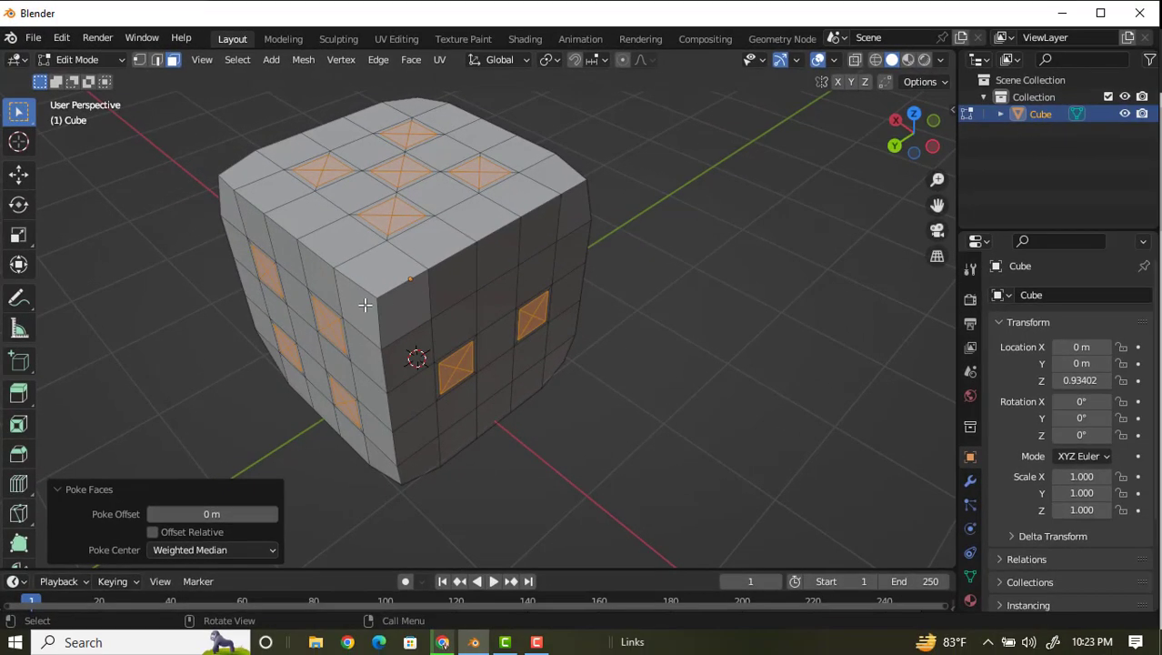
pyautogui.click(213, 513)
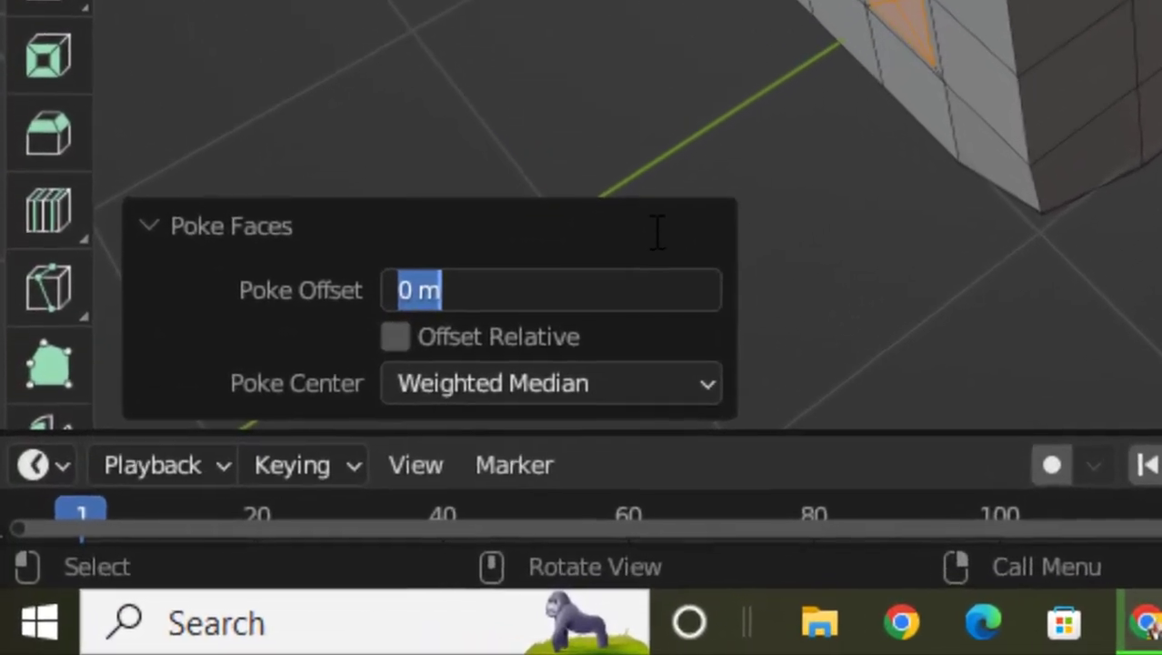
pyautogui.write('0')
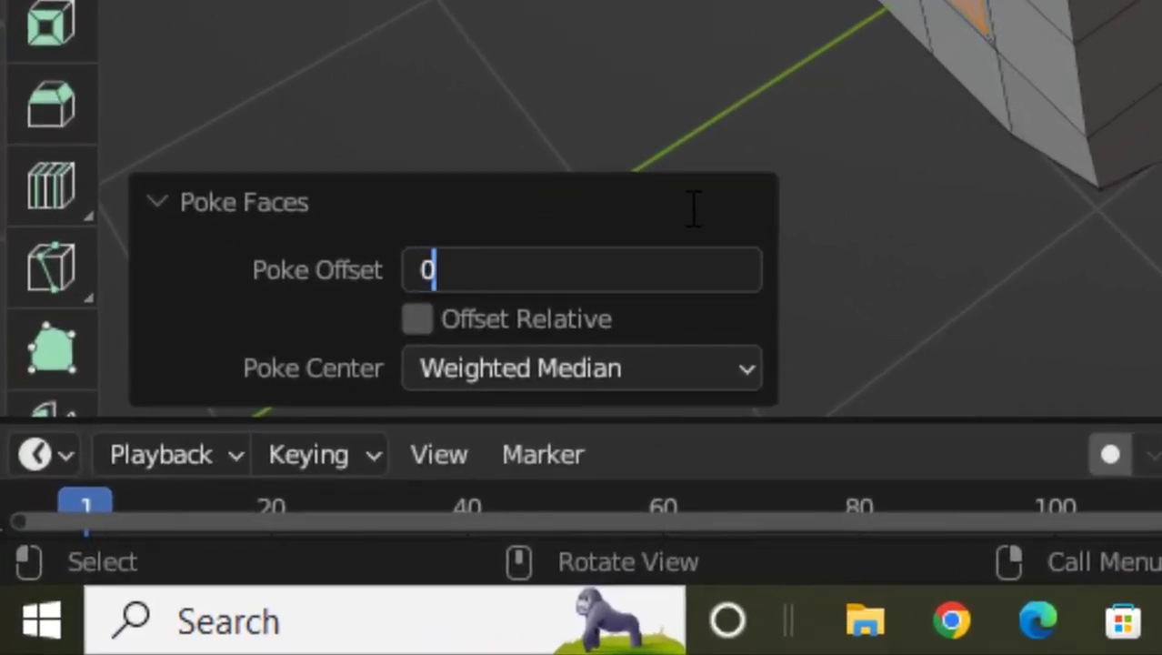
pyautogui.write('.0')
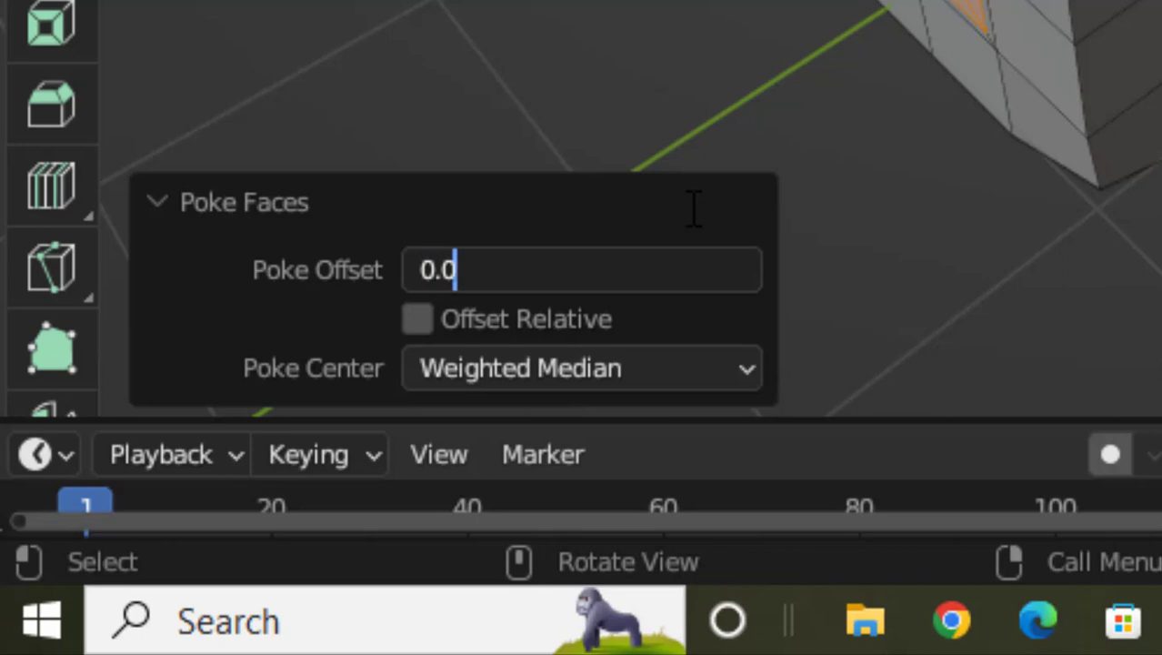
pyautogui.write('5')
pyautogui.press('Return')
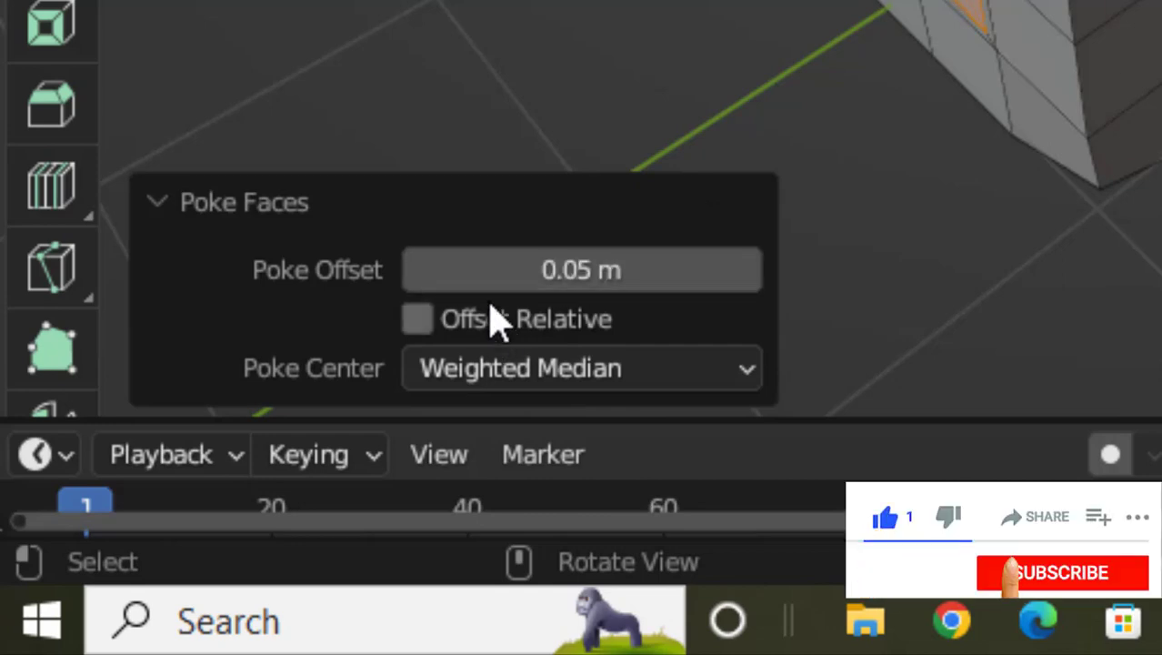
# Set the poke offset to -0.05 m so the dot faces sink into the cube
pyautogui.click(526, 267)
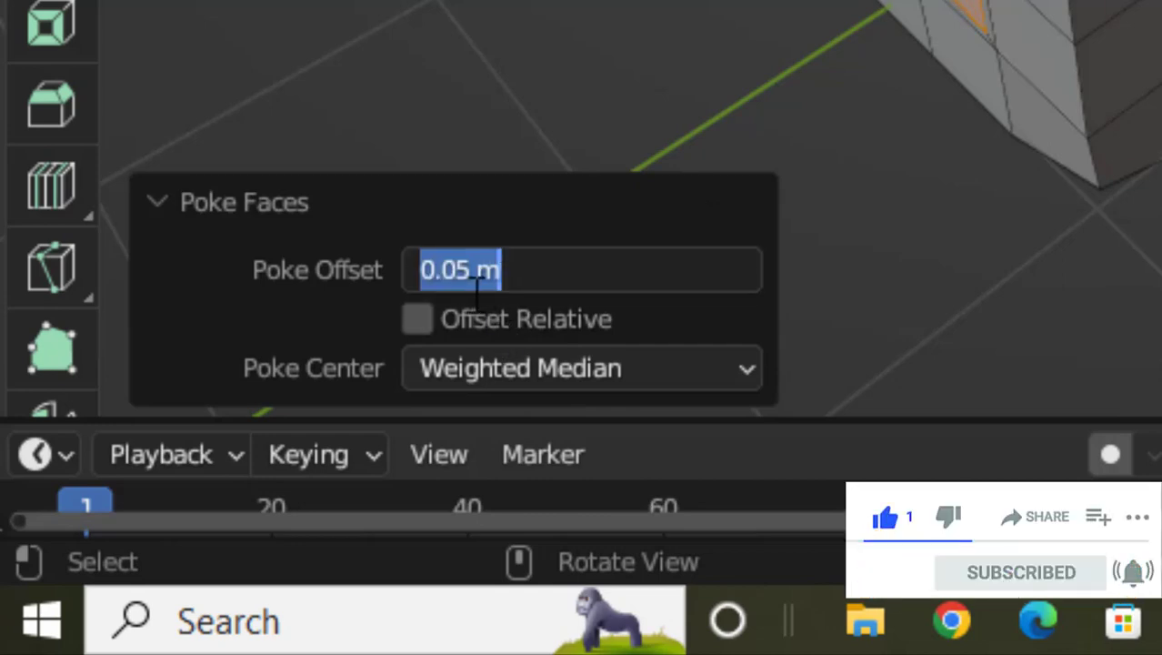
pyautogui.click(424, 270)
pyautogui.write('-')
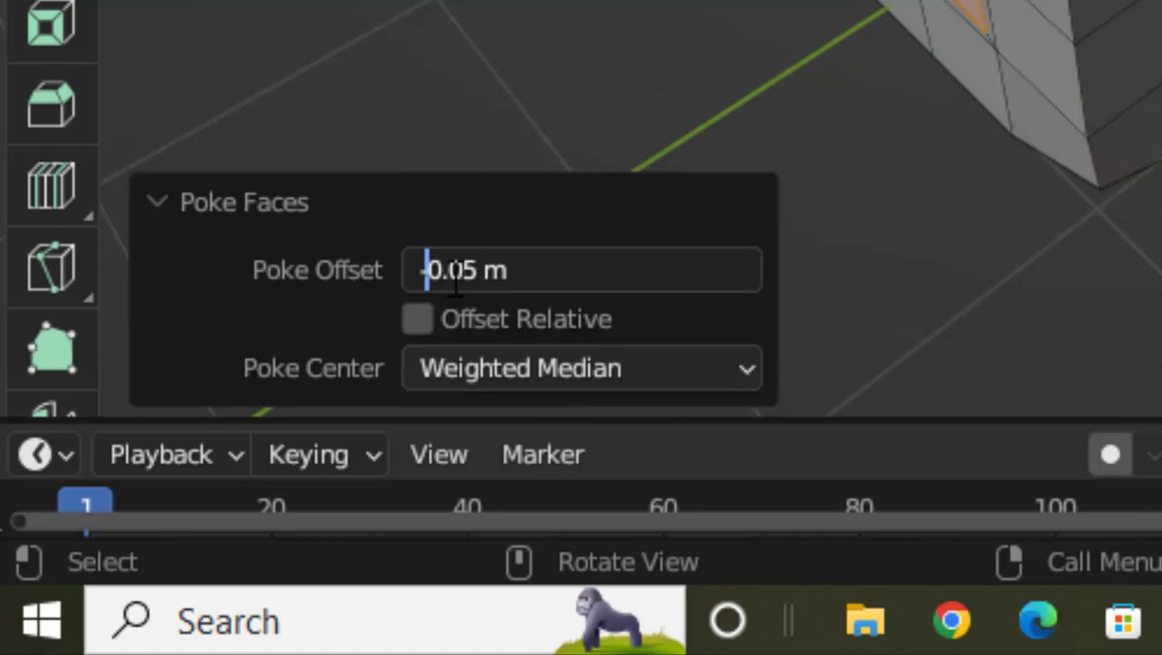
pyautogui.press('End')
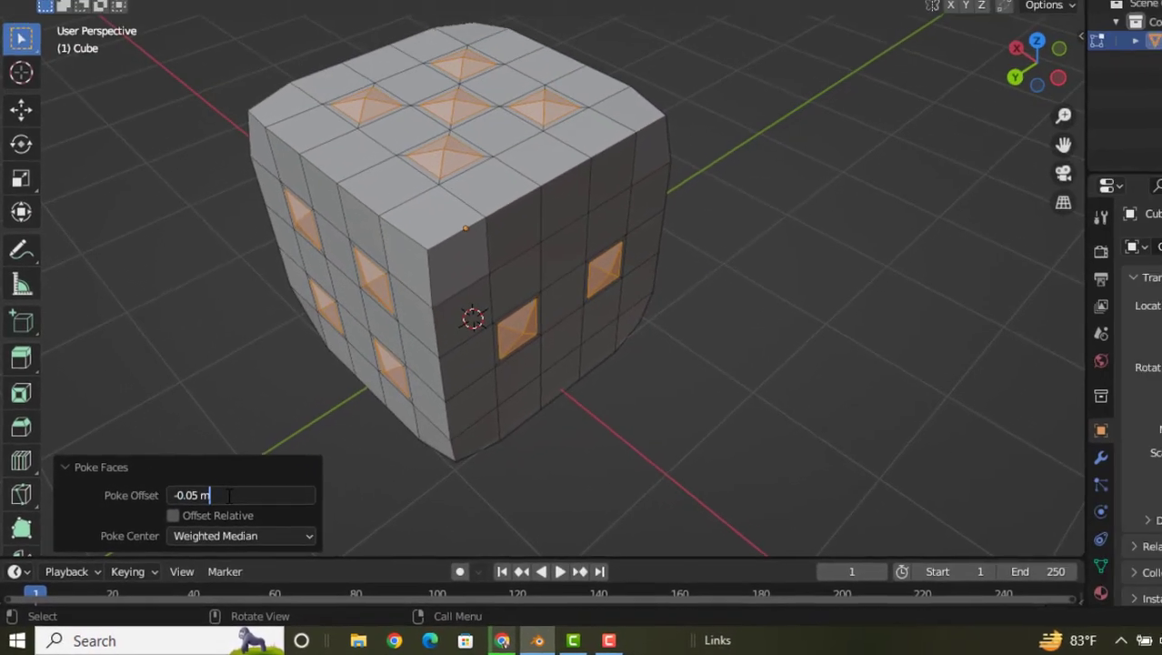
pyautogui.press('Return')
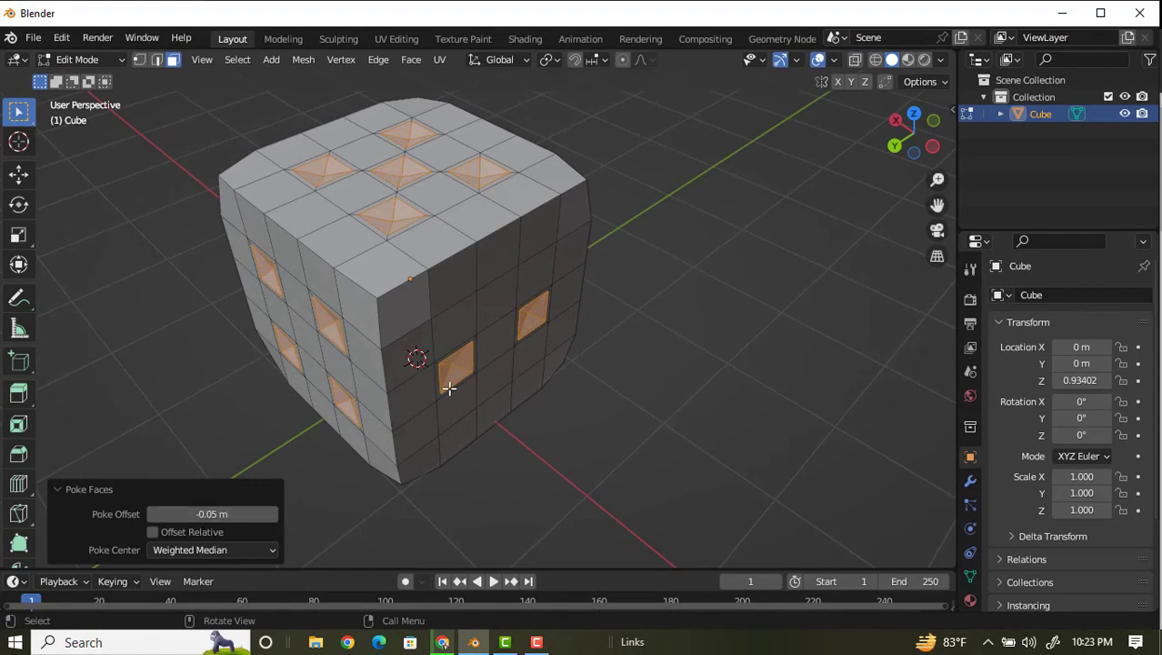
pyautogui.moveTo(450, 388); pyautogui.dragTo(667, 336, button='middle')
pyautogui.moveTo(676, 295); pyautogui.dragTo(597, 383, button='middle')
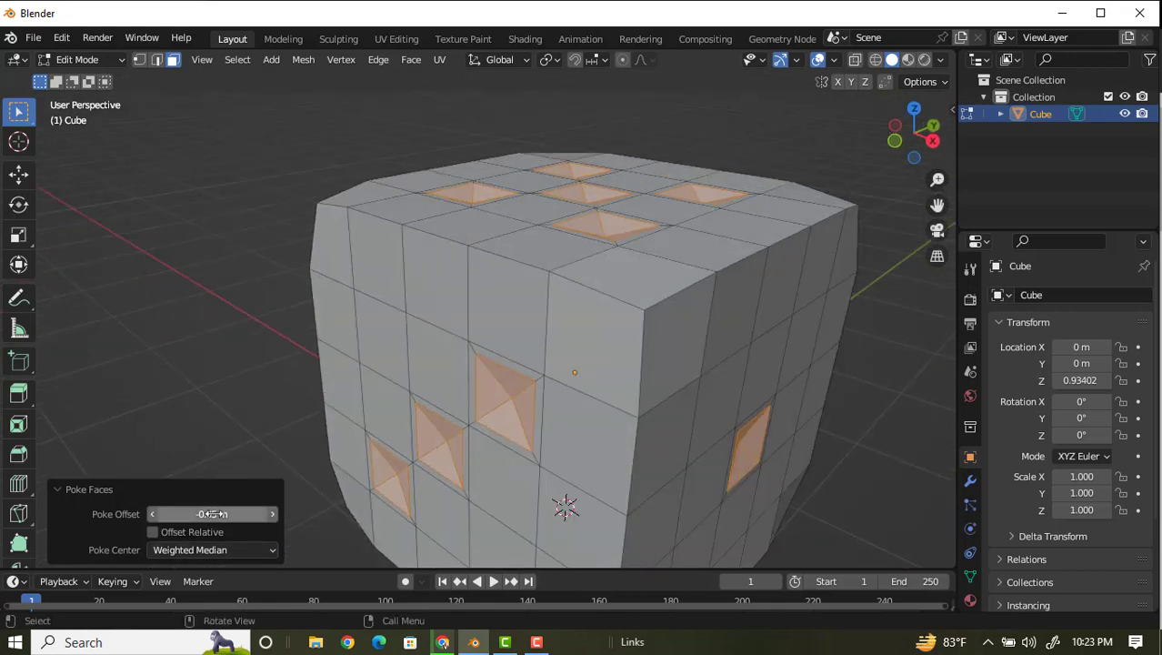
# Set the poke offset to -0.07 m to deepen the dots, and clear the face selection
pyautogui.click(213, 514)
pyautogui.click(178, 515)
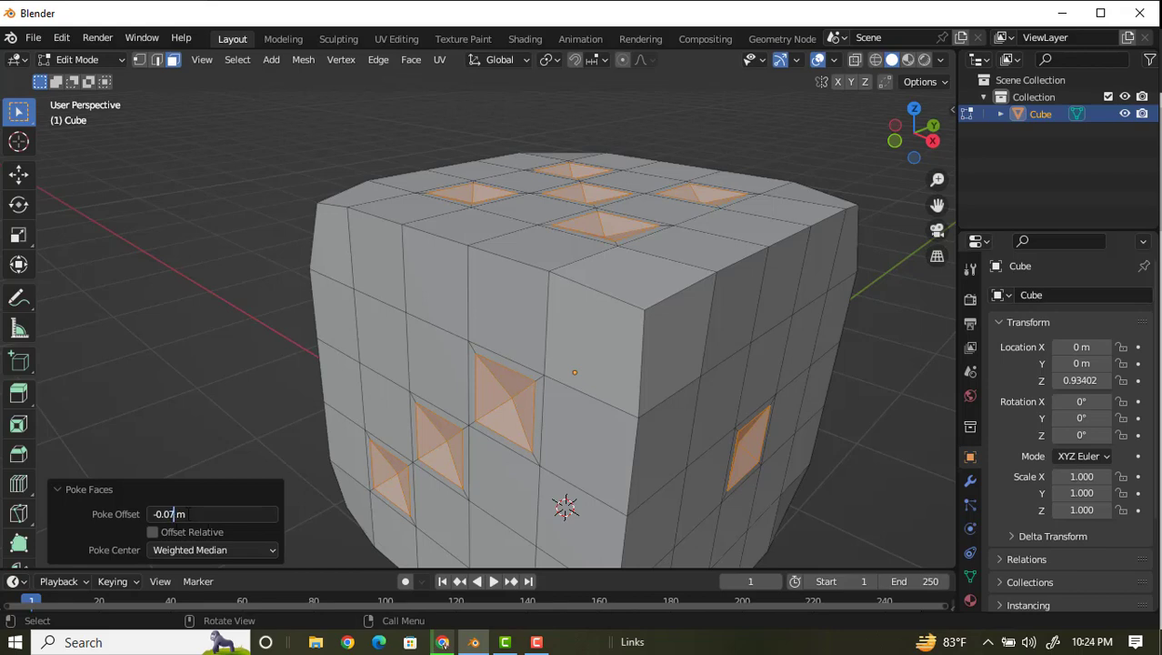
pyautogui.press('Return')
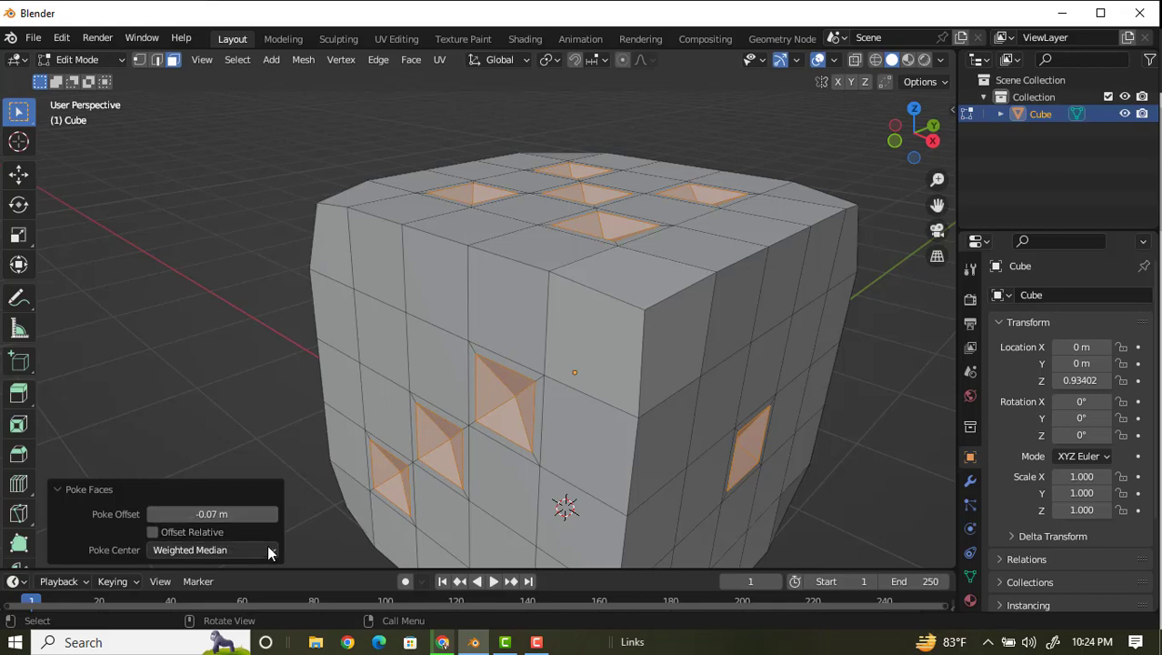
pyautogui.click(268, 334)
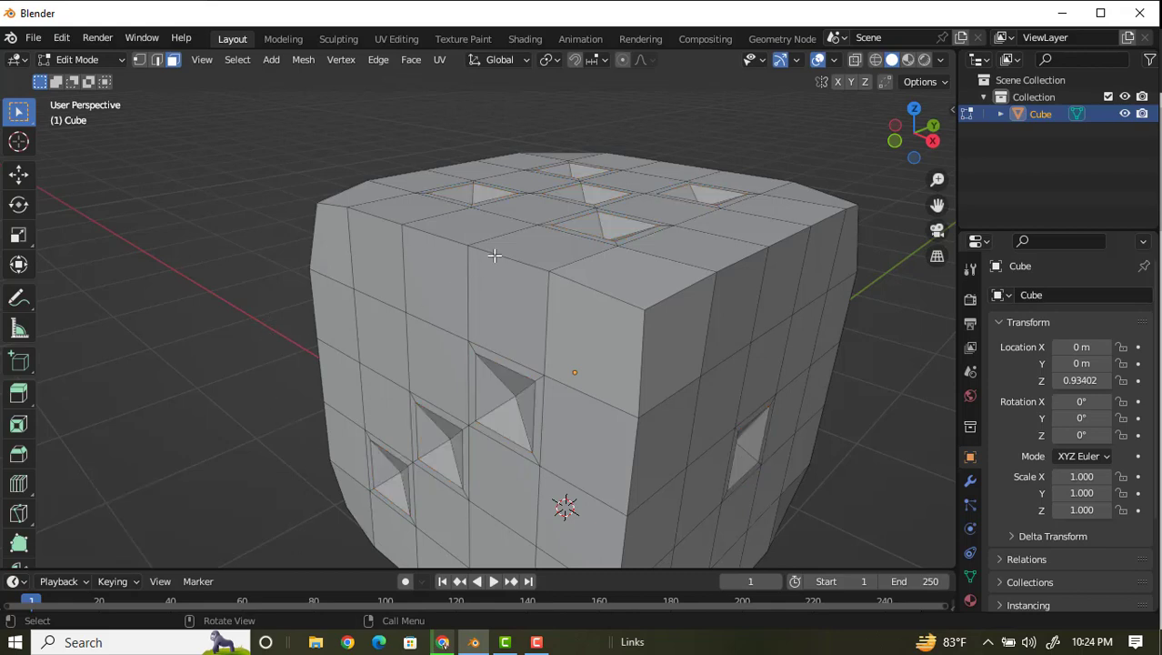
# Smooth the cube with a Catmull-Clark Subdivision modifier at level 2 and return to Object Mode in material preview shading
pyautogui.moveTo(485, 250)
pyautogui.mouseDown(button='middle')
pyautogui.moveTo(432, 214)
pyautogui.moveTo(489, 268)
pyautogui.mouseUp(button='middle')
pyautogui.scroll(-1, 489, 267)
pyautogui.scroll(-3, 545, 191)
pyautogui.click(907, 60)
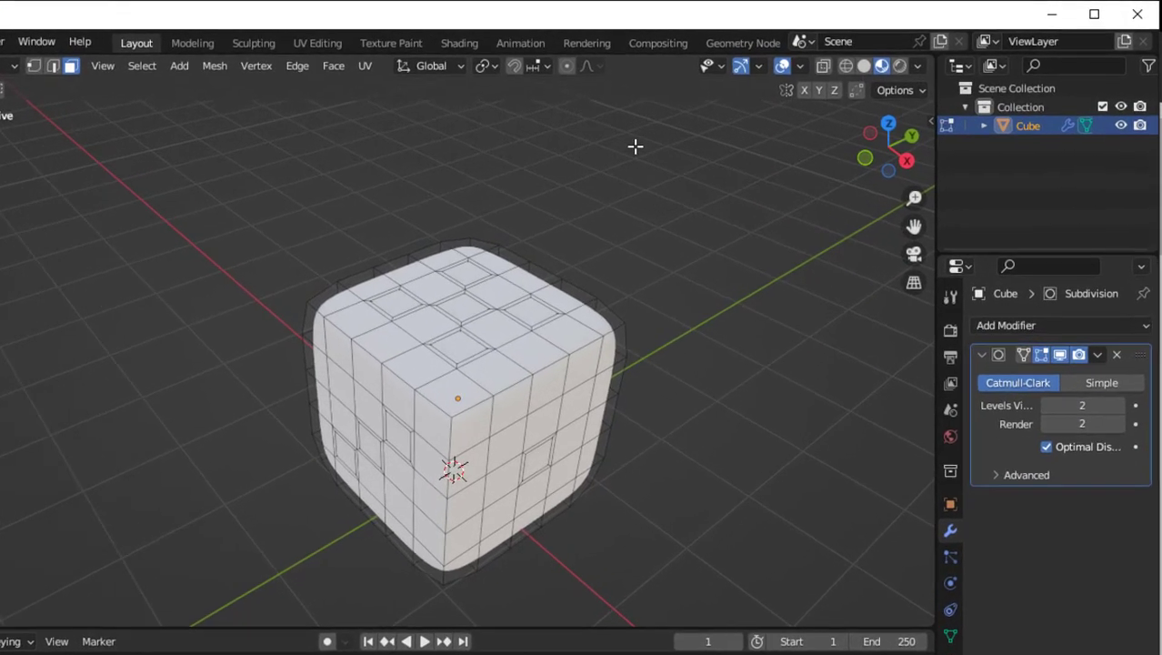
pyautogui.press('Tab')
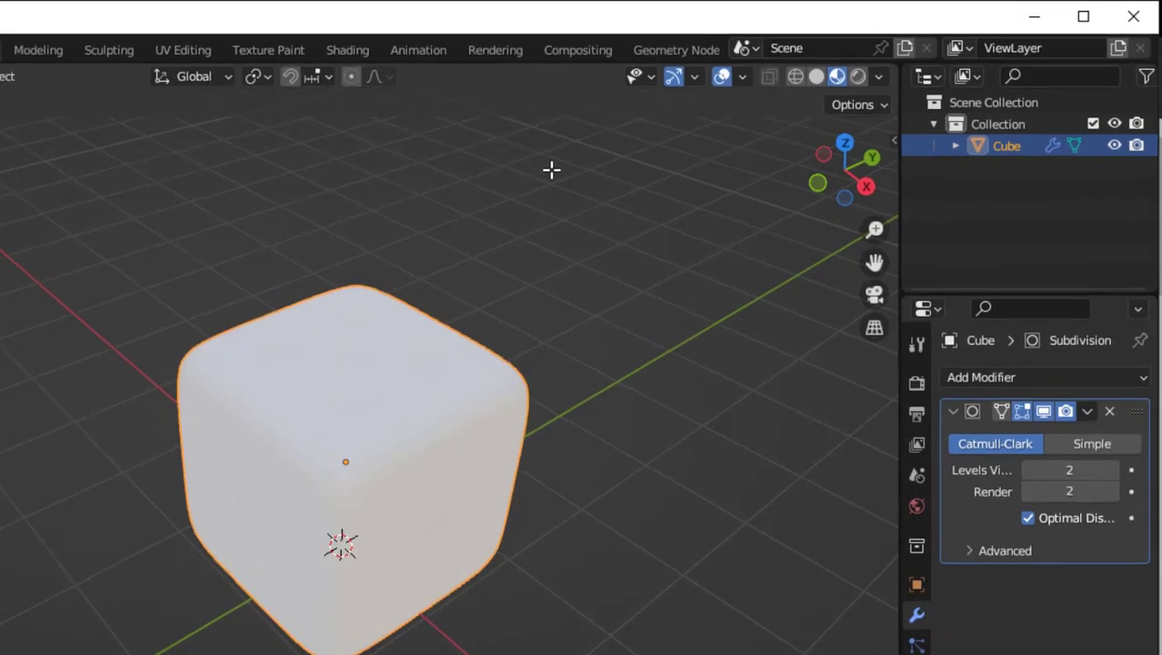
# Switch the viewport to solid shading and inspect the smoothed die's rounded edges and dots from several angles
pyautogui.click(803, 79)
pyautogui.moveTo(585, 365); pyautogui.dragTo(626, 385, button='middle')
pyautogui.scroll(4, 466, 499)
pyautogui.moveTo(501, 492); pyautogui.dragTo(535, 462, button='middle')
pyautogui.scroll(-1, 322, 333)
pyautogui.moveTo(376, 378); pyautogui.dragTo(295, 327, button='middle')
pyautogui.scroll(-3, 295, 336)
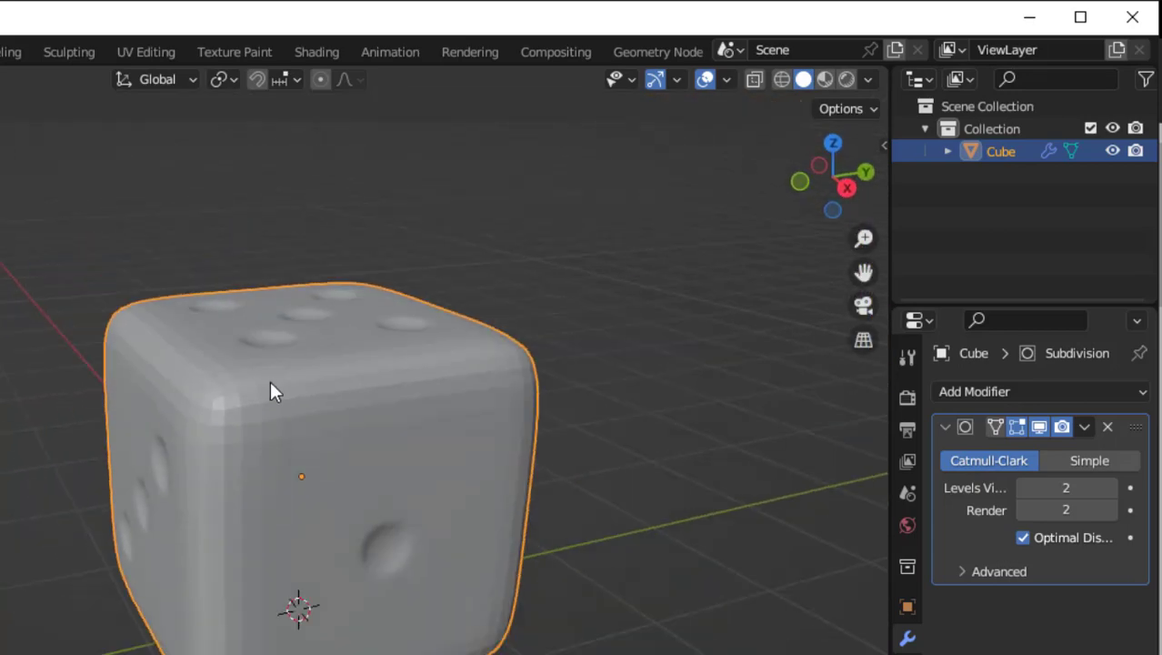
pyautogui.moveTo(272, 390); pyautogui.dragTo(288, 415, button='middle')
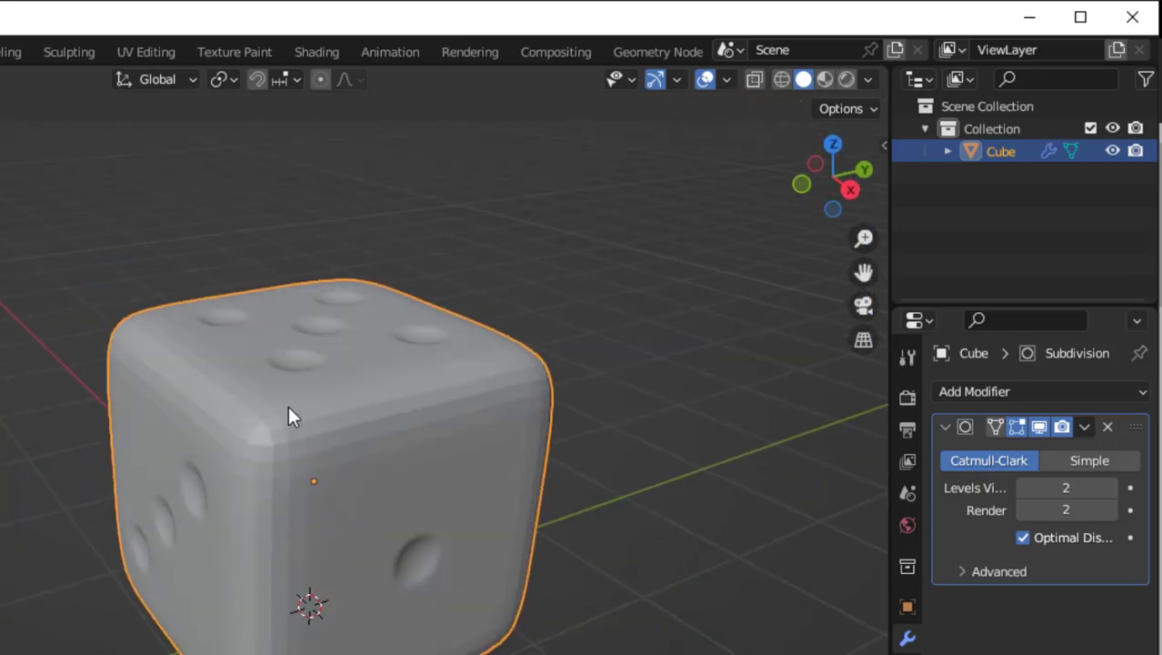
# Set the Subdivision modifier's viewport level to 4, trying render level 3 and putting it back to 2
pyautogui.click(1112, 489)
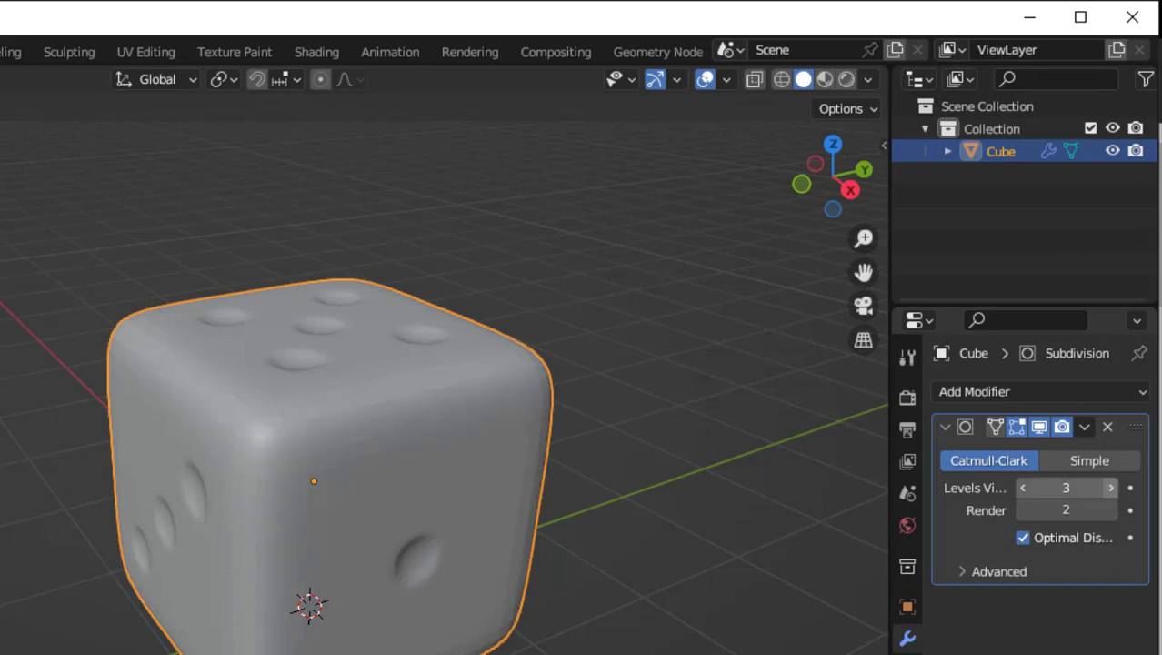
pyautogui.click(1110, 487)
pyautogui.click(1023, 487)
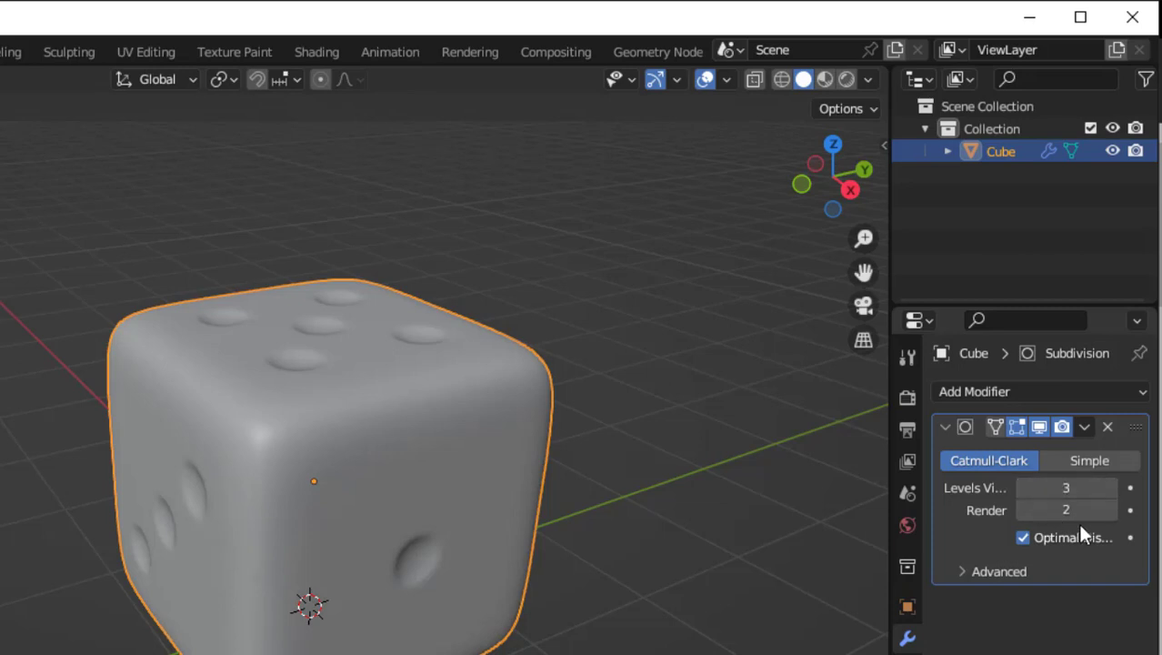
pyautogui.click(1111, 509)
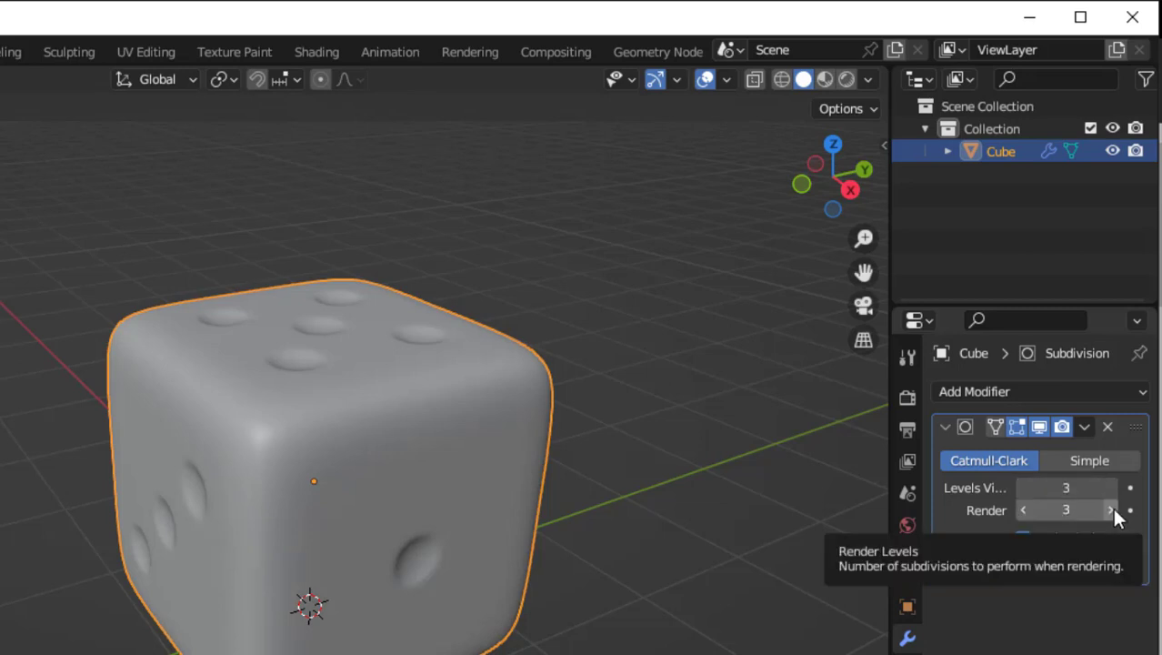
pyautogui.click(1022, 510)
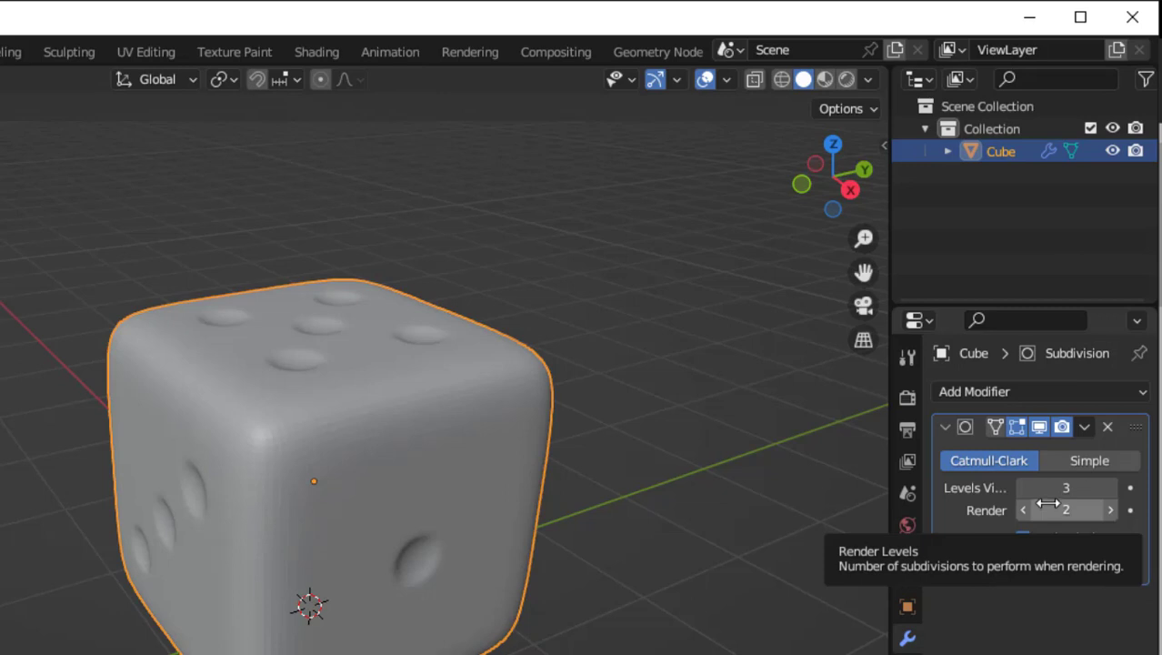
pyautogui.click(1110, 489)
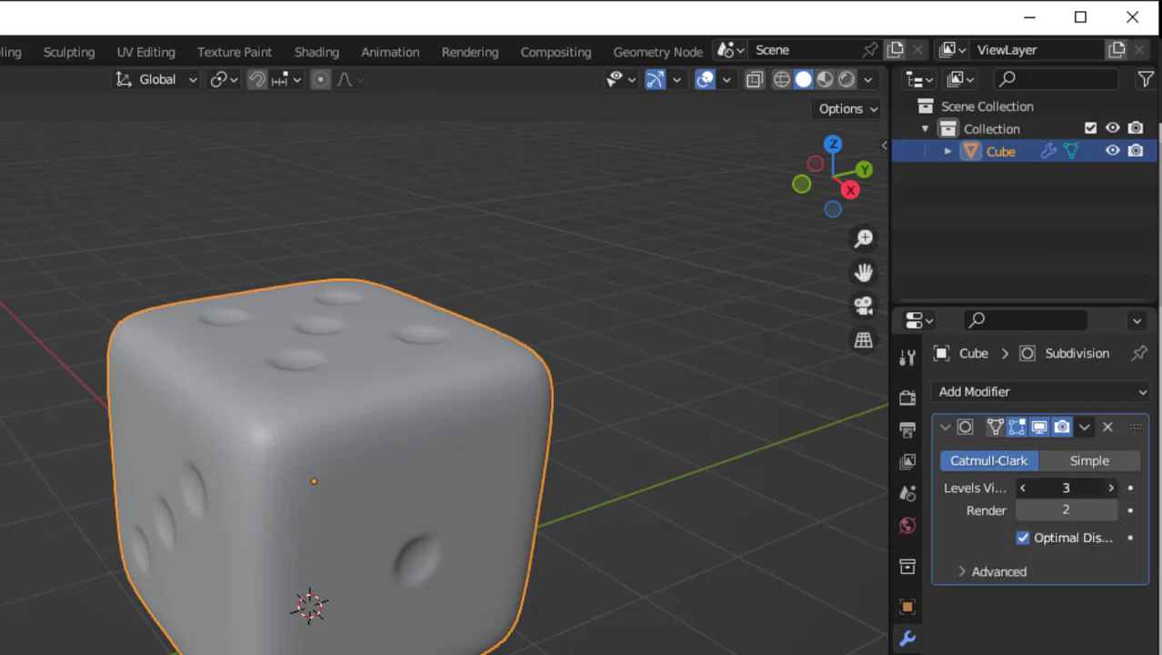
# Create a material for the die, set its base color to red, and show it in material preview shading
pyautogui.moveTo(504, 432); pyautogui.dragTo(465, 514, button='middle')
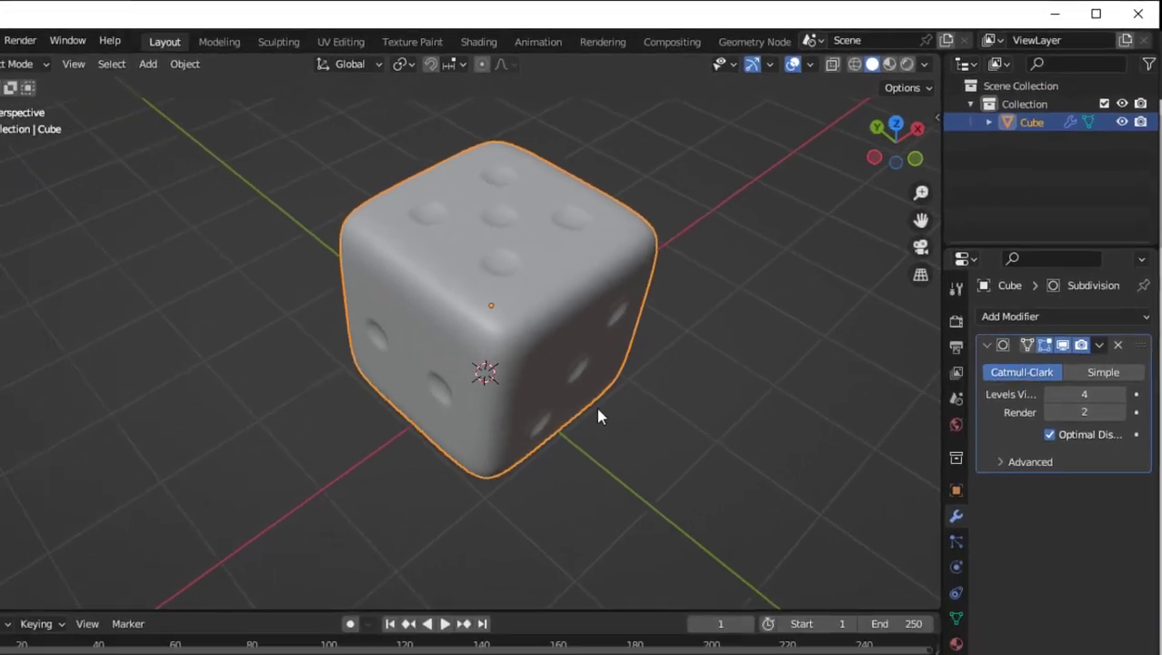
pyautogui.moveTo(599, 411); pyautogui.dragTo(557, 300, button='middle')
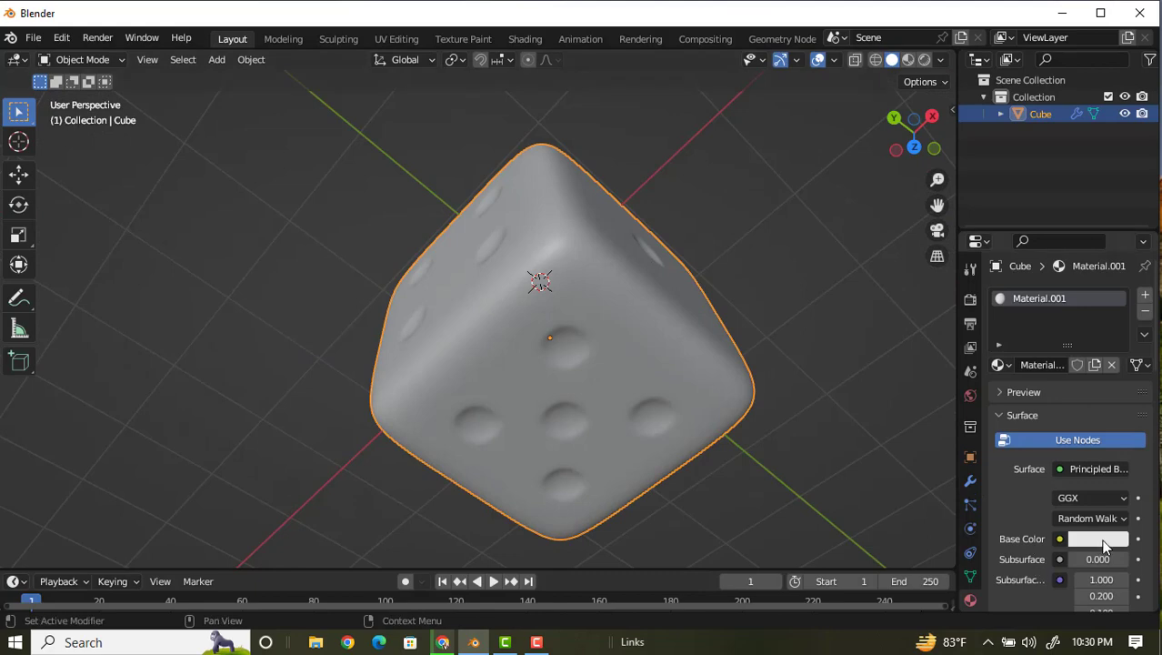
pyautogui.click(1084, 538)
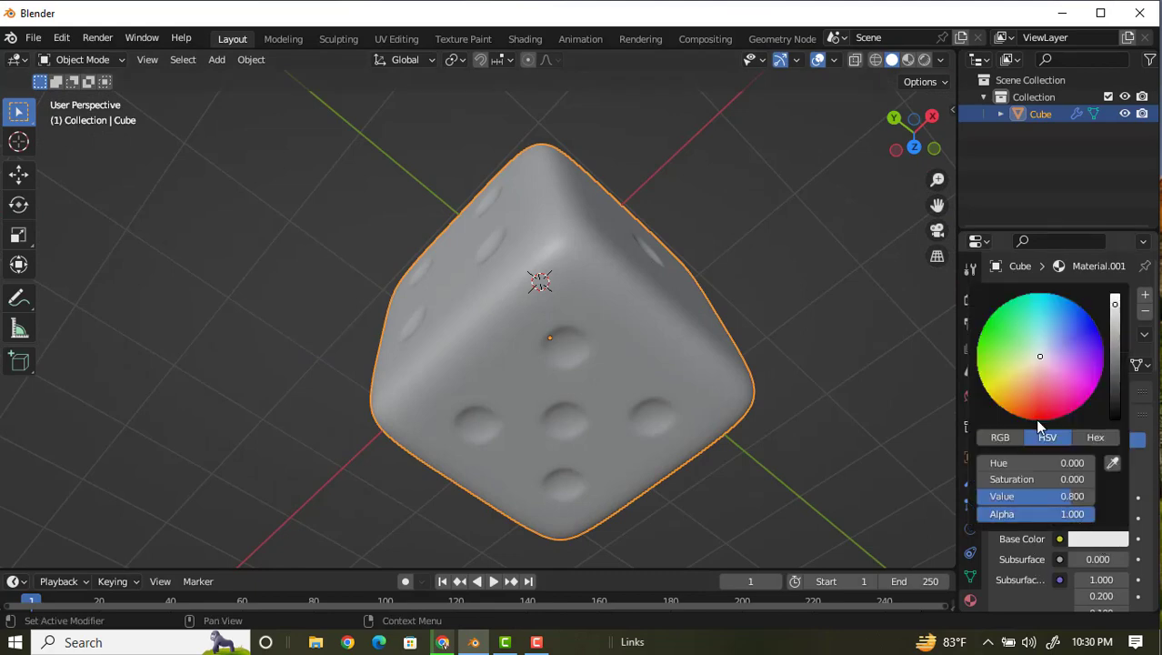
pyautogui.moveTo(1038, 421); pyautogui.dragTo(1042, 416)
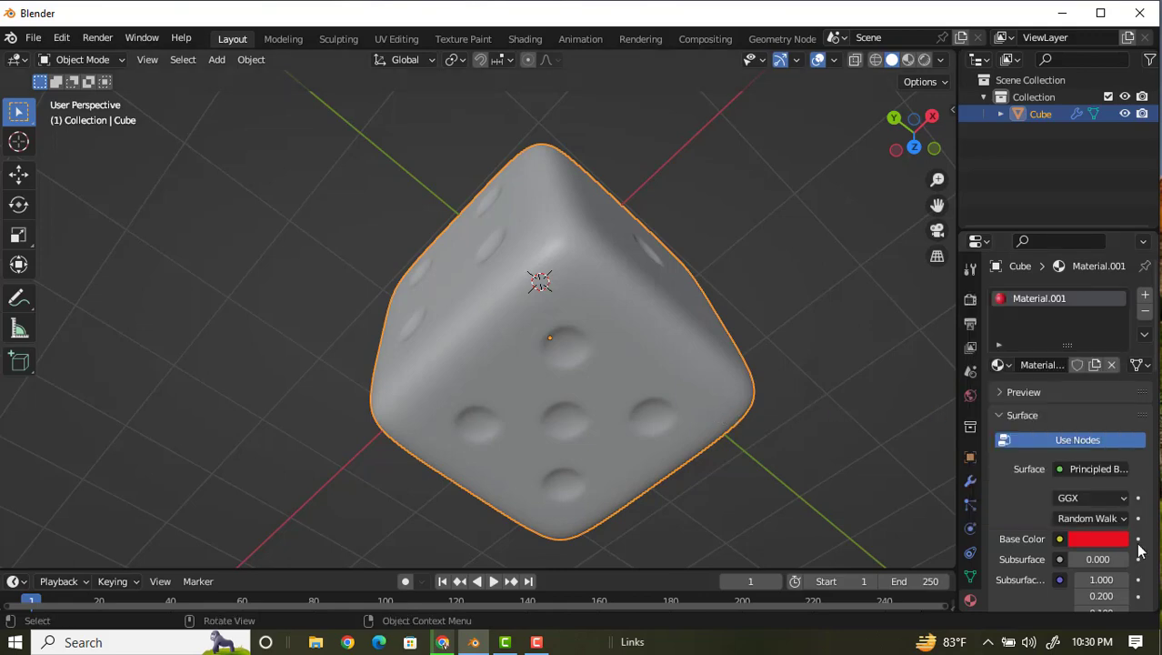
pyautogui.click(907, 60)
pyautogui.moveTo(760, 221); pyautogui.dragTo(587, 357, button='middle')
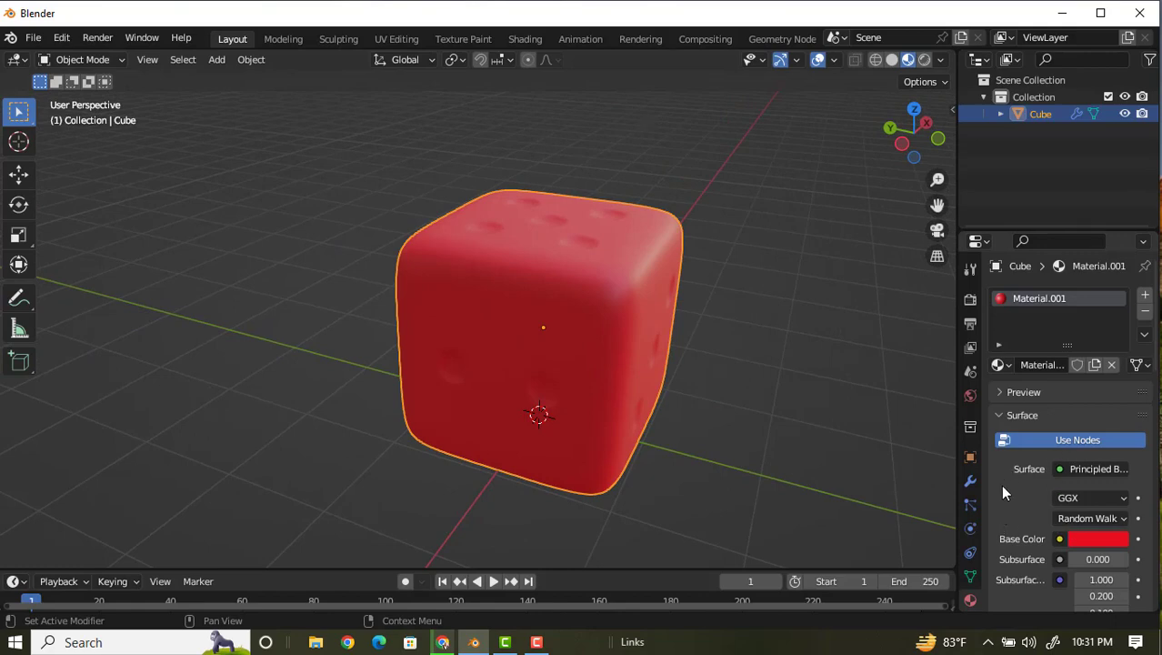
pyautogui.moveTo(544, 468); pyautogui.dragTo(559, 332, button='middle')
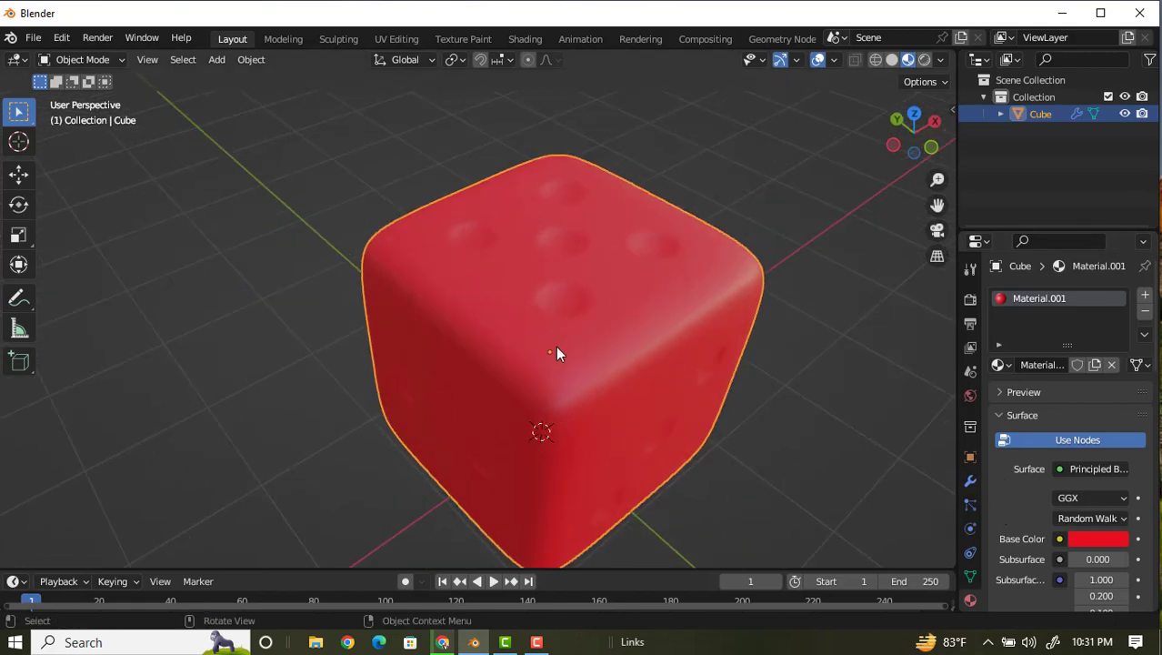
# In Edit Mode with one top dot selected, try changing the material's base color to a near-white tint
pyautogui.press('Tab')
pyautogui.scroll(-3, 1091, 423)
pyautogui.click(1091, 424)
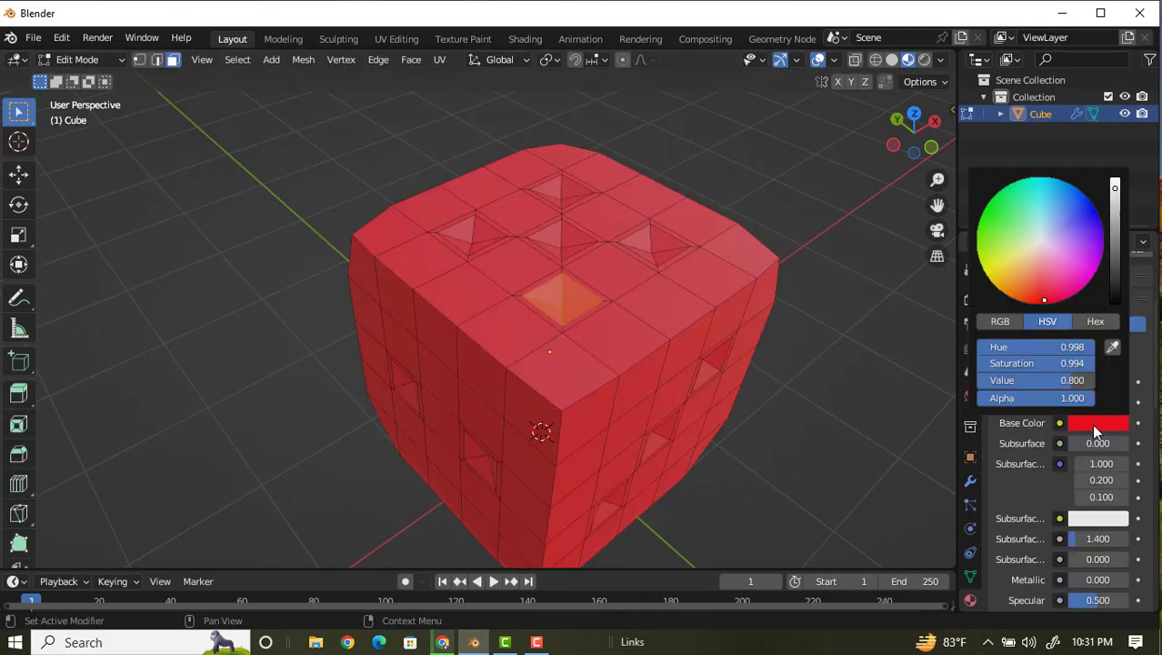
pyautogui.click(1040, 249)
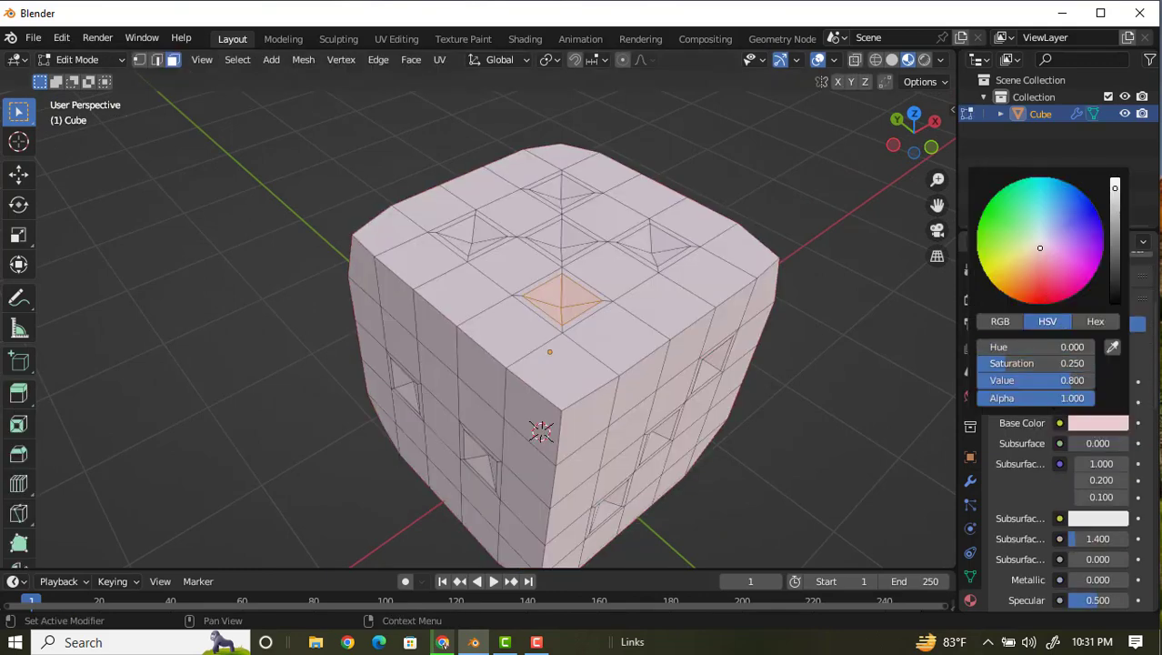
pyautogui.click(1037, 239)
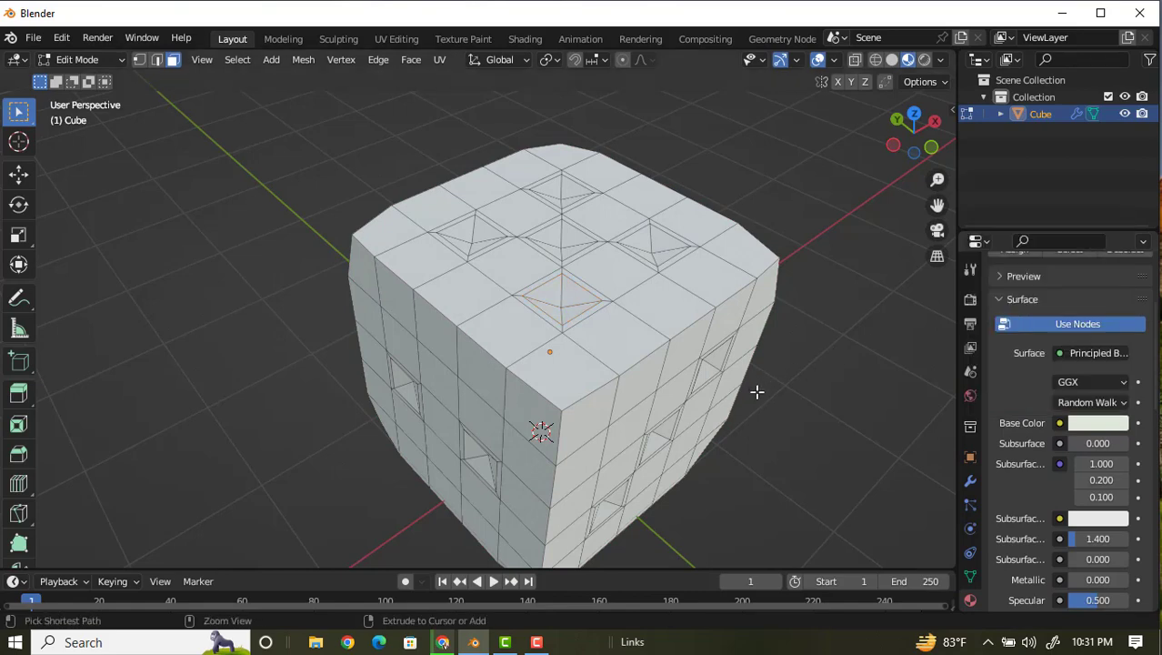
# Undo the red base color so the die's material is white again, and look over the cube in Edit Mode
pyautogui.press('Tab')
pyautogui.hotkey('ctrl', 'z')
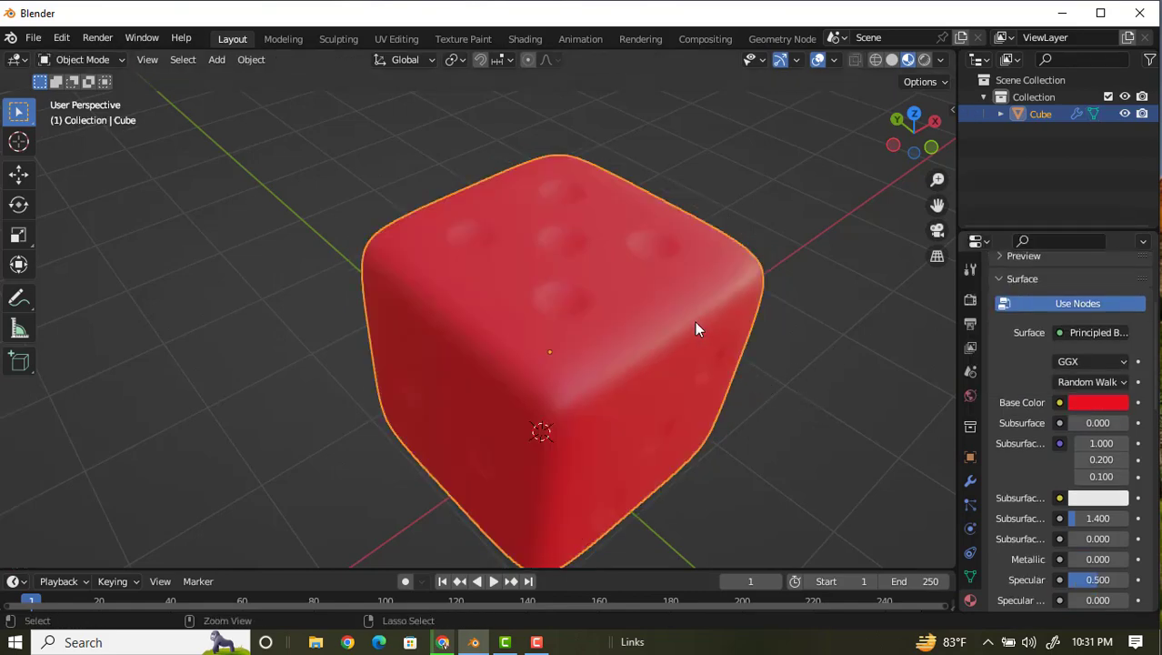
pyautogui.hotkey('ctrl', 'shift', 'z')
pyautogui.press('Tab')
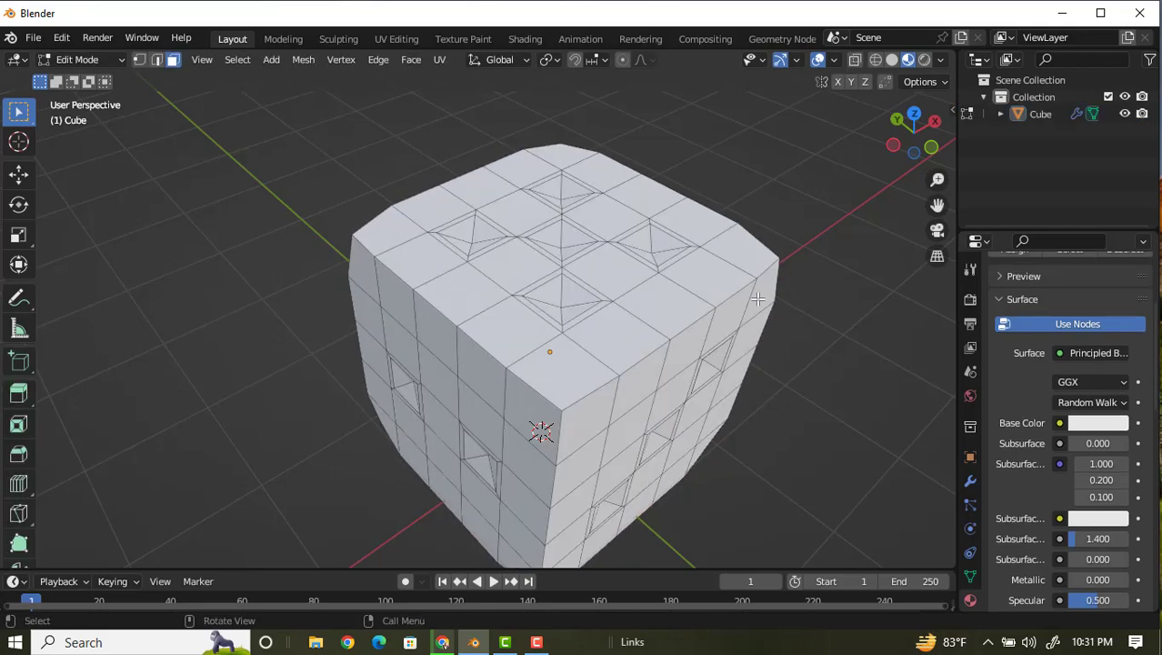
pyautogui.scroll(-1, 708, 274)
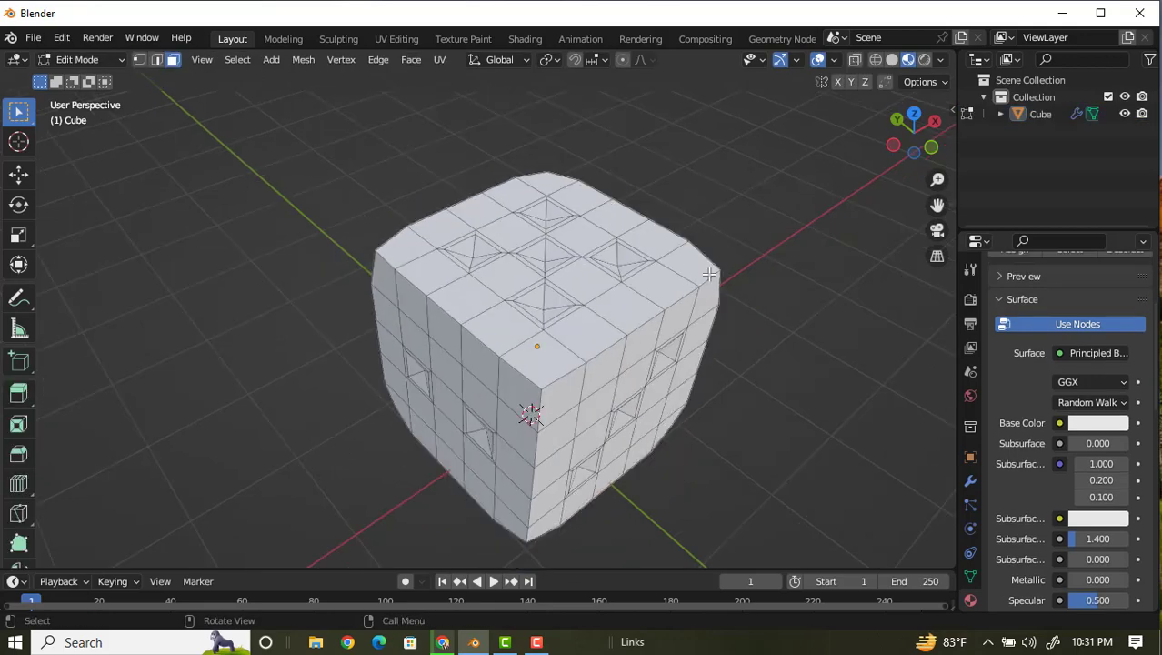
pyautogui.moveTo(739, 286); pyautogui.dragTo(713, 268, button='middle')
pyautogui.scroll(-2, 715, 271)
pyautogui.moveTo(759, 314); pyautogui.dragTo(795, 410, button='middle')
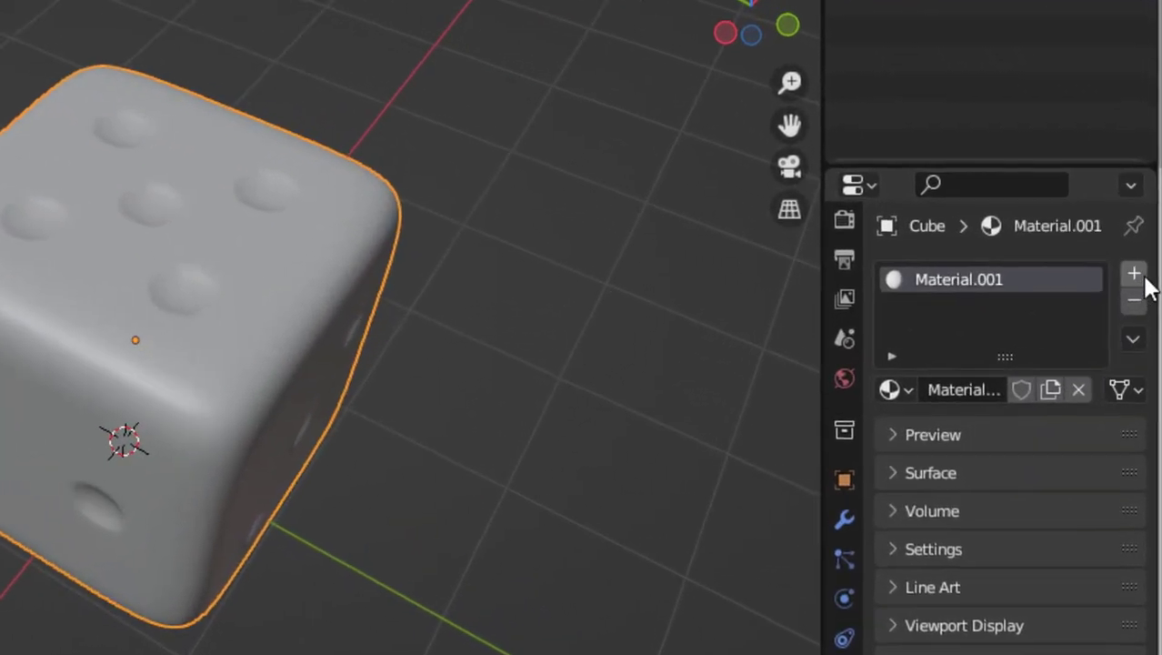
# Add a second material slot with a new material to the die and expand its Surface settings
pyautogui.click(1133, 272)
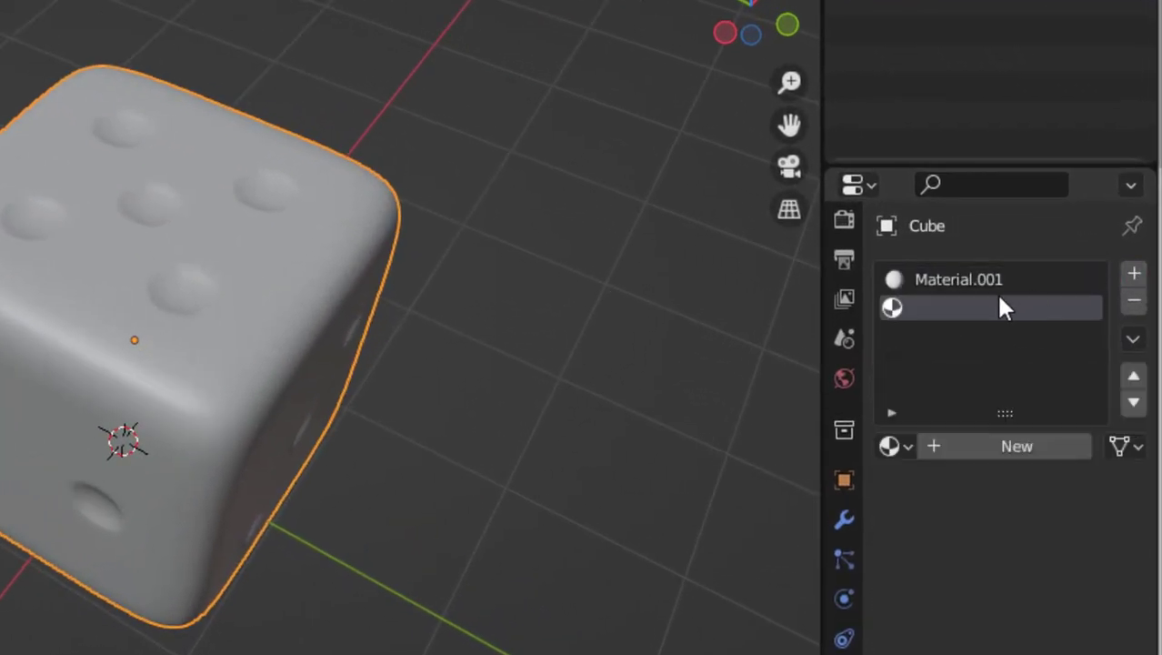
pyautogui.click(1009, 451)
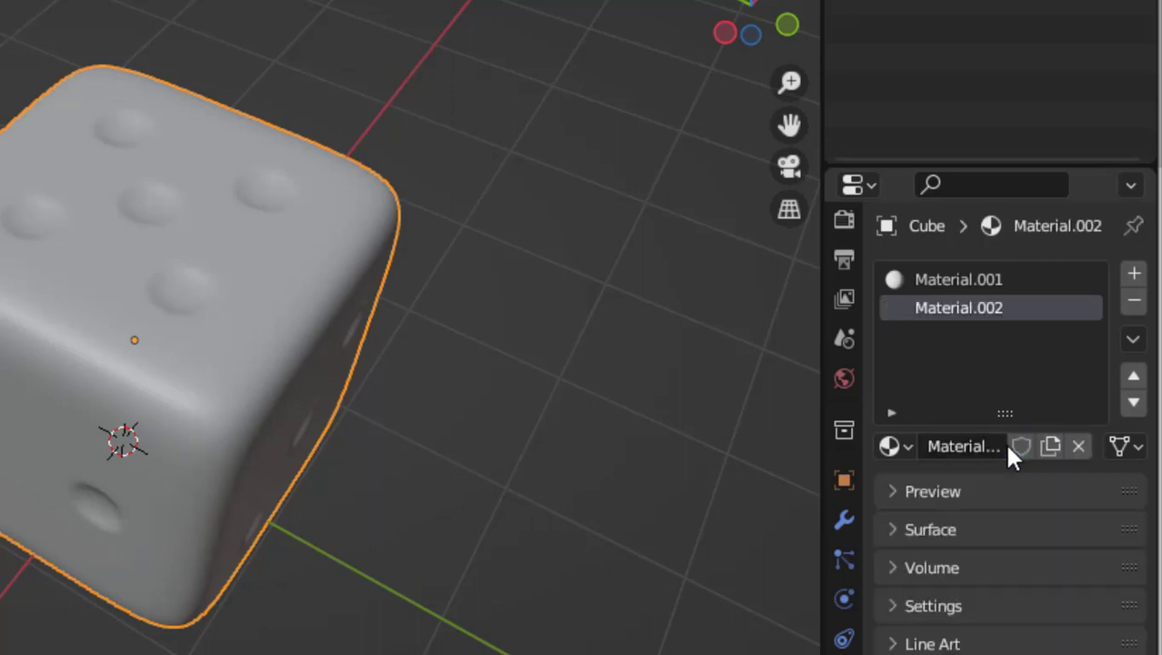
pyautogui.click(893, 532)
pyautogui.scroll(-1, 764, 461)
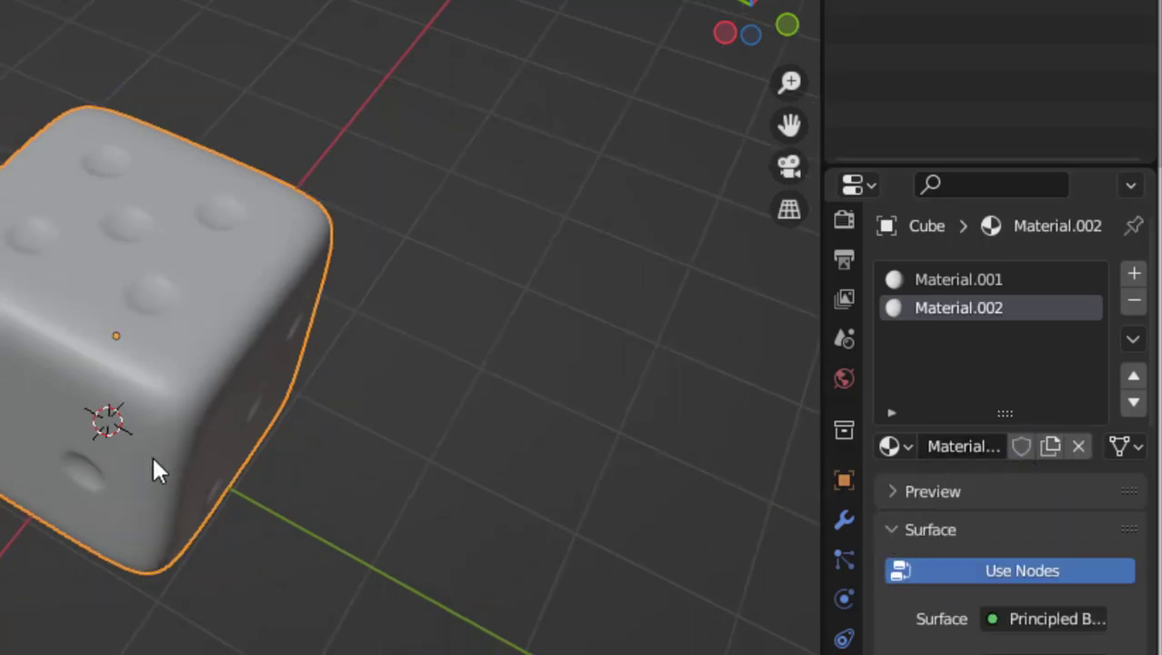
# In Edit Mode, select the inner faces of three dots on the die's five-dot top side: front, right and centre
pyautogui.scroll(2, 153, 459)
pyautogui.press('Tab')
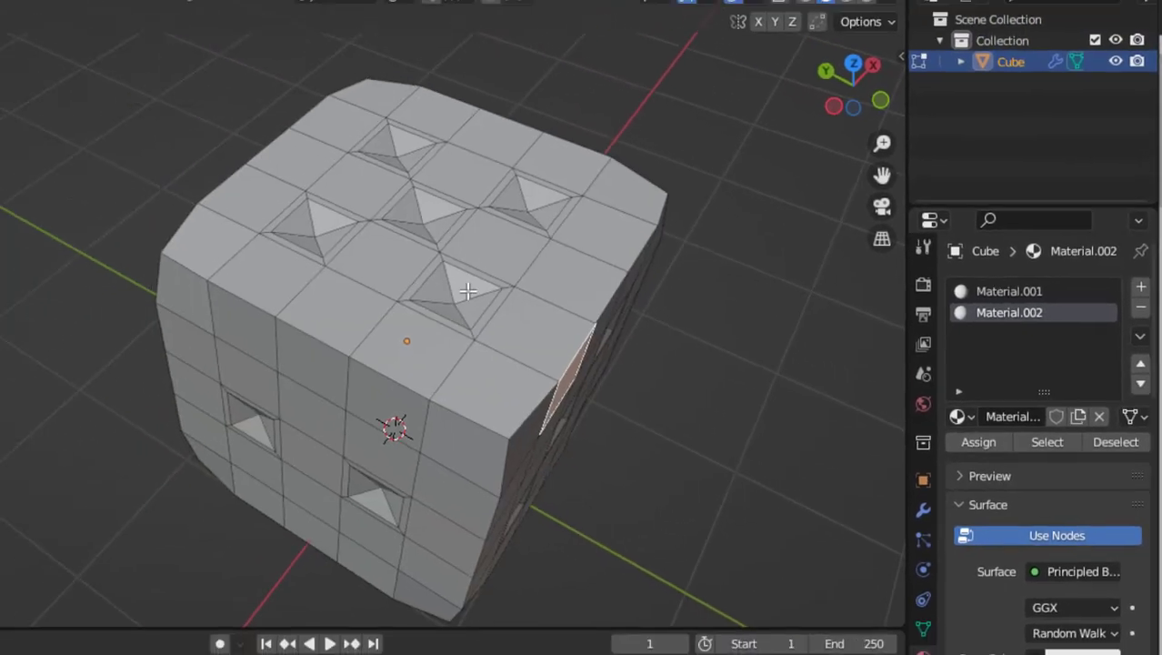
pyautogui.scroll(-2, 1082, 554)
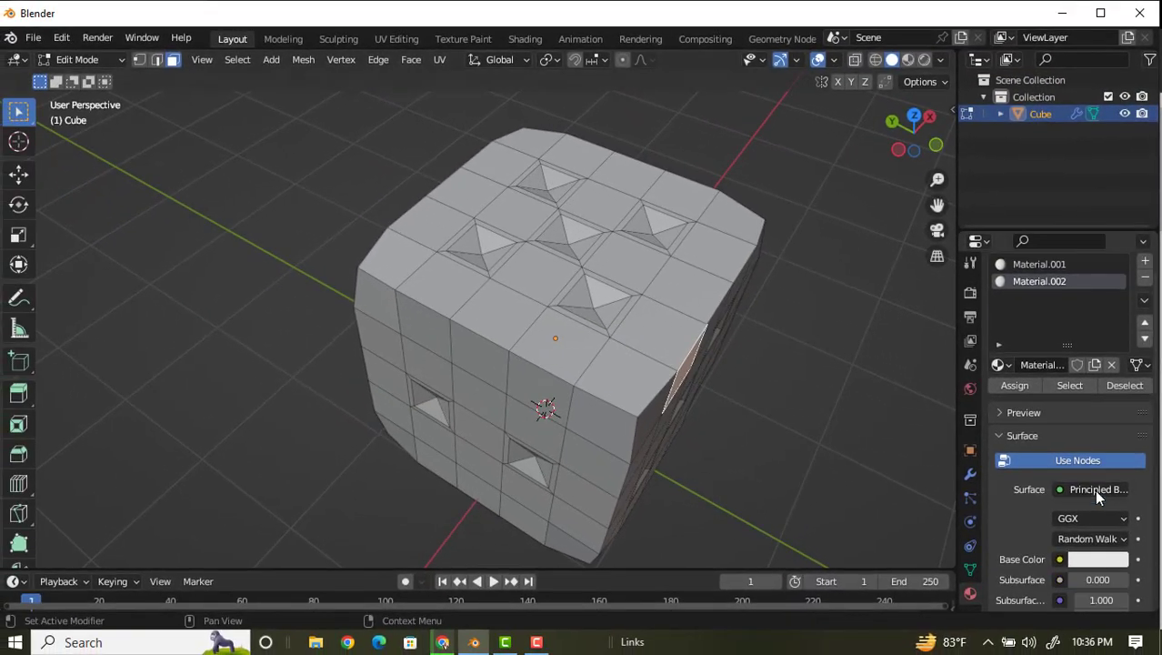
pyautogui.scroll(-2, 1094, 489)
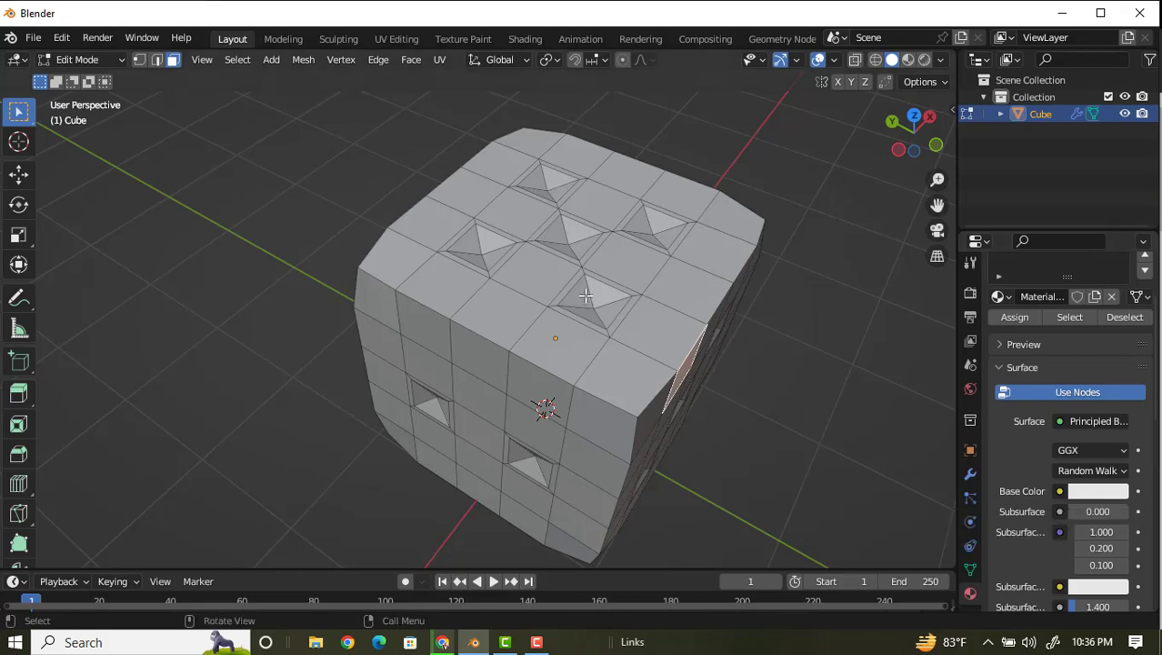
pyautogui.click(611, 307)
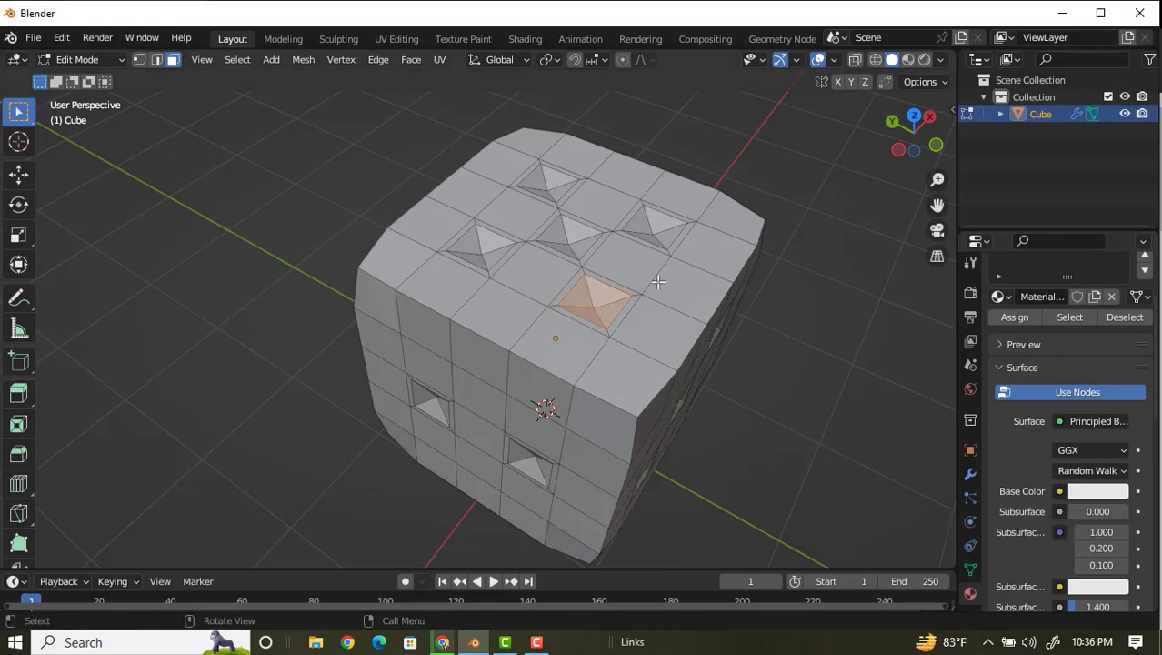
pyautogui.press('c')
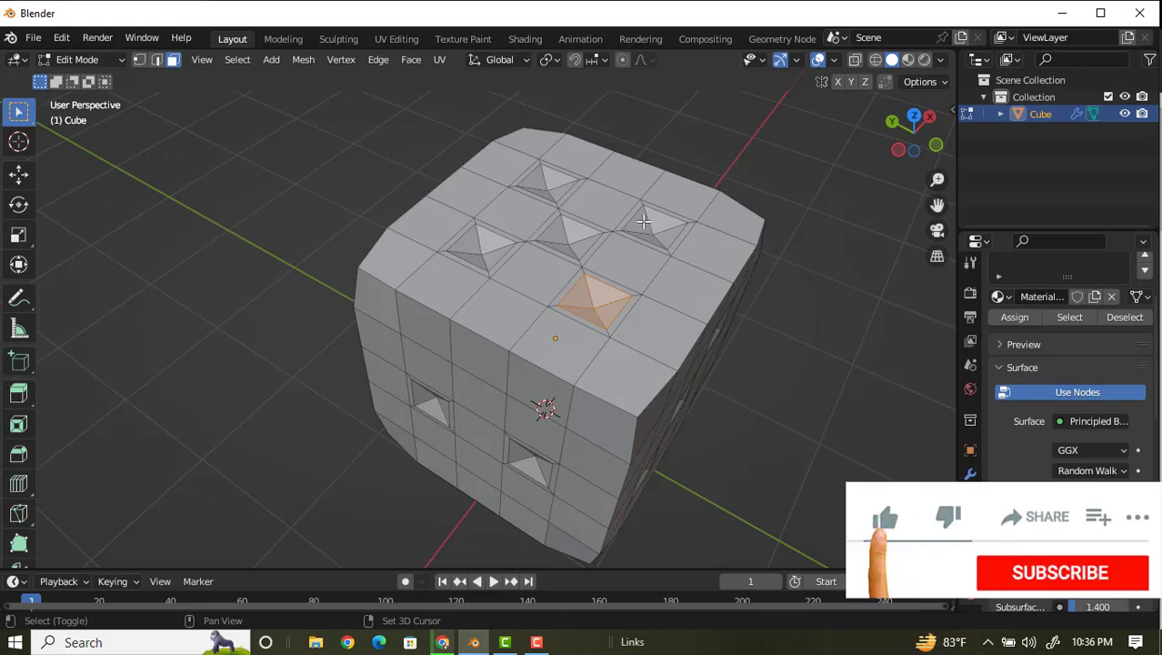
pyautogui.click(662, 236)
pyautogui.press('Escape')
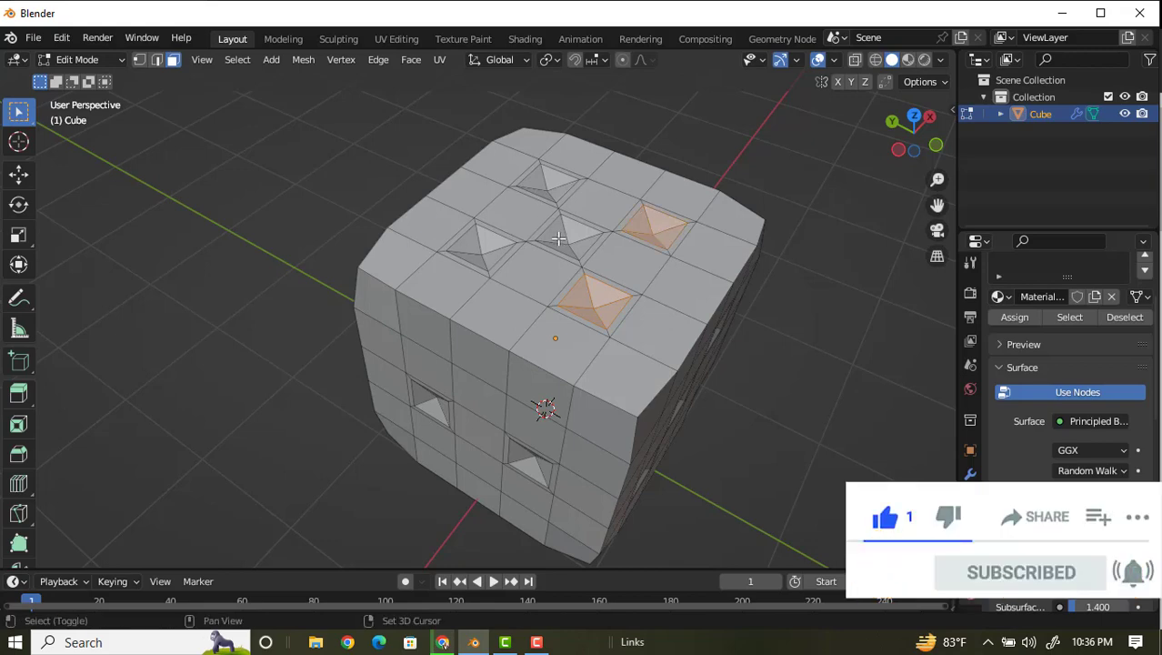
pyautogui.press('c')
pyautogui.click(573, 243)
pyautogui.press('Escape')
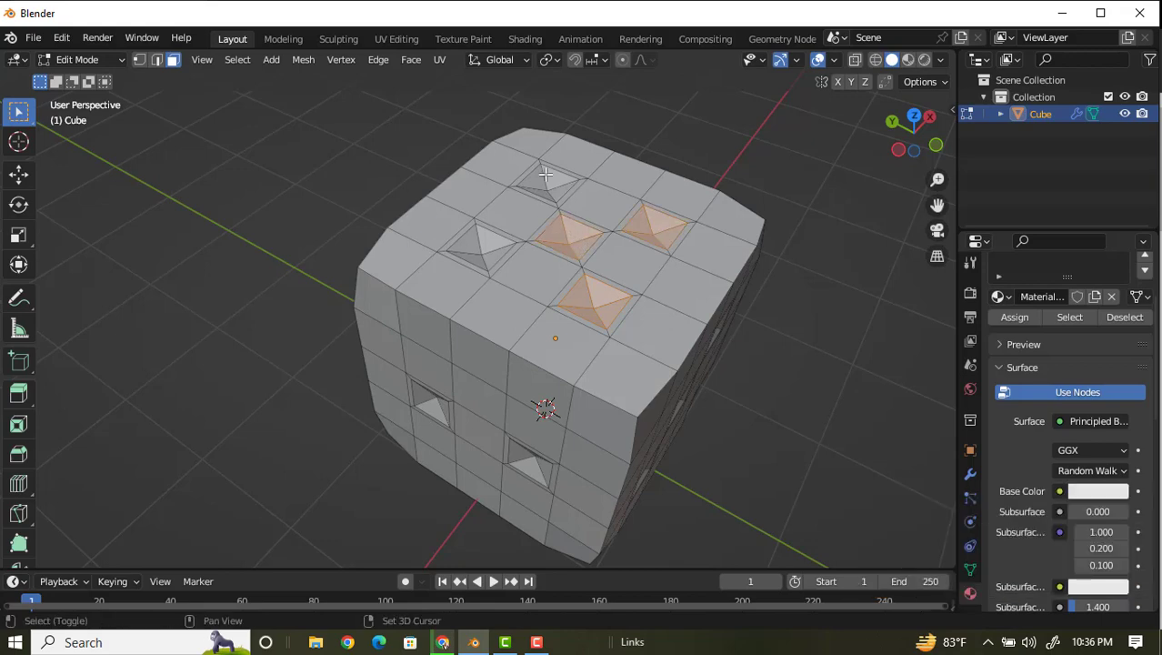
# Add the remaining two top dots to the selection and set Material.002's base color to red
pyautogui.press('c')
pyautogui.click(553, 191)
pyautogui.press('Escape')
pyautogui.press('c')
pyautogui.click(491, 257)
pyautogui.press('Escape')
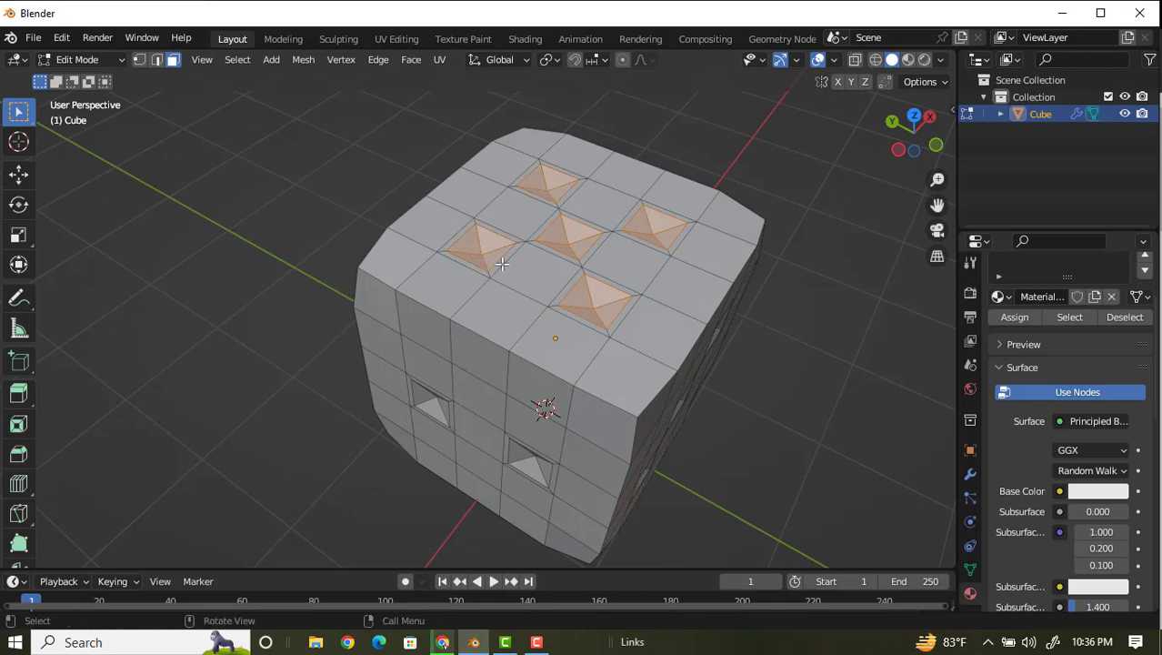
pyautogui.click(1111, 491)
pyautogui.click(1041, 362)
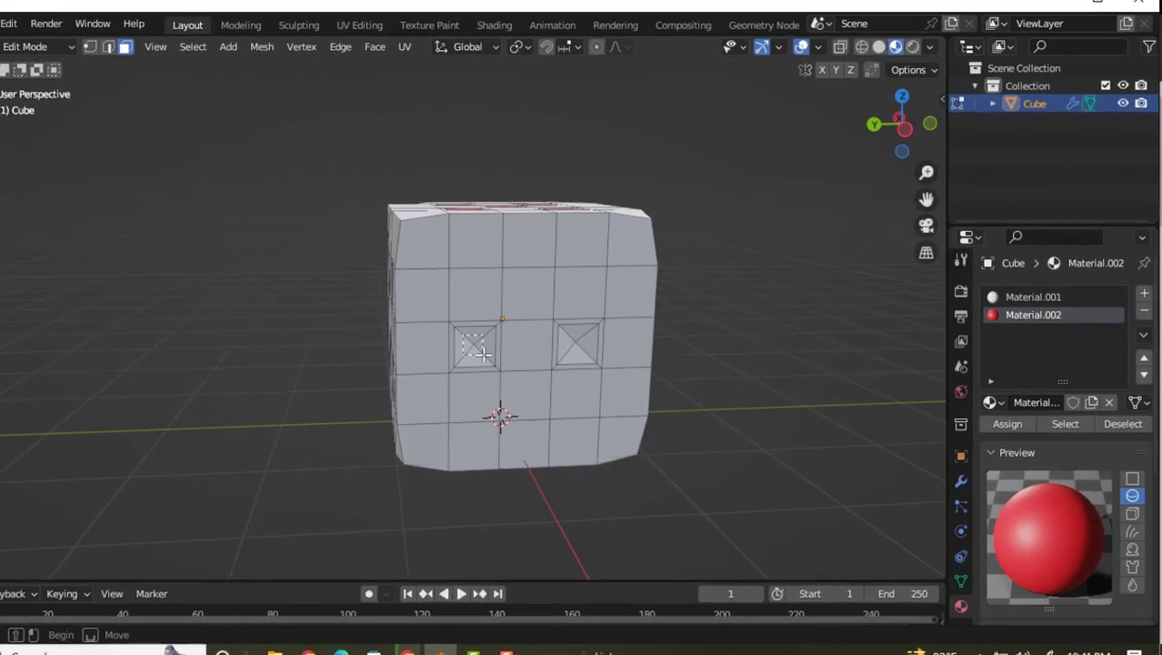
# Select the inner faces of both dots on the die's two-dot side
pyautogui.moveTo(483, 354); pyautogui.dragTo(485, 355)
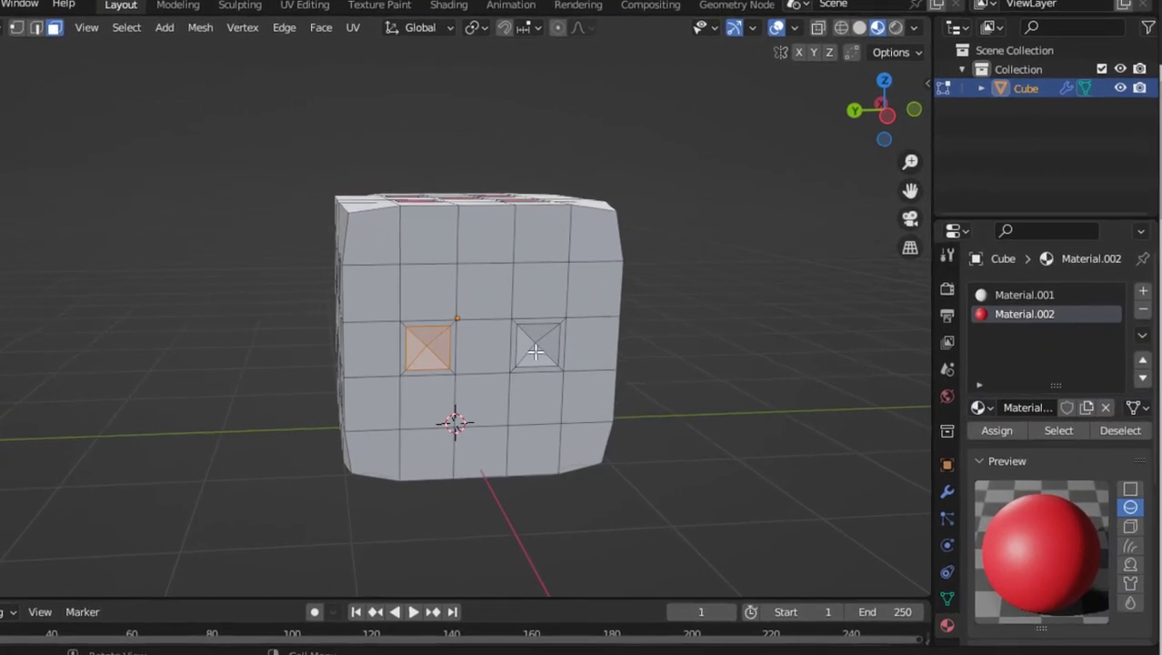
pyautogui.keyDown('shift'); pyautogui.moveTo(569, 333); pyautogui.dragTo(590, 353); pyautogui.keyUp('shift')
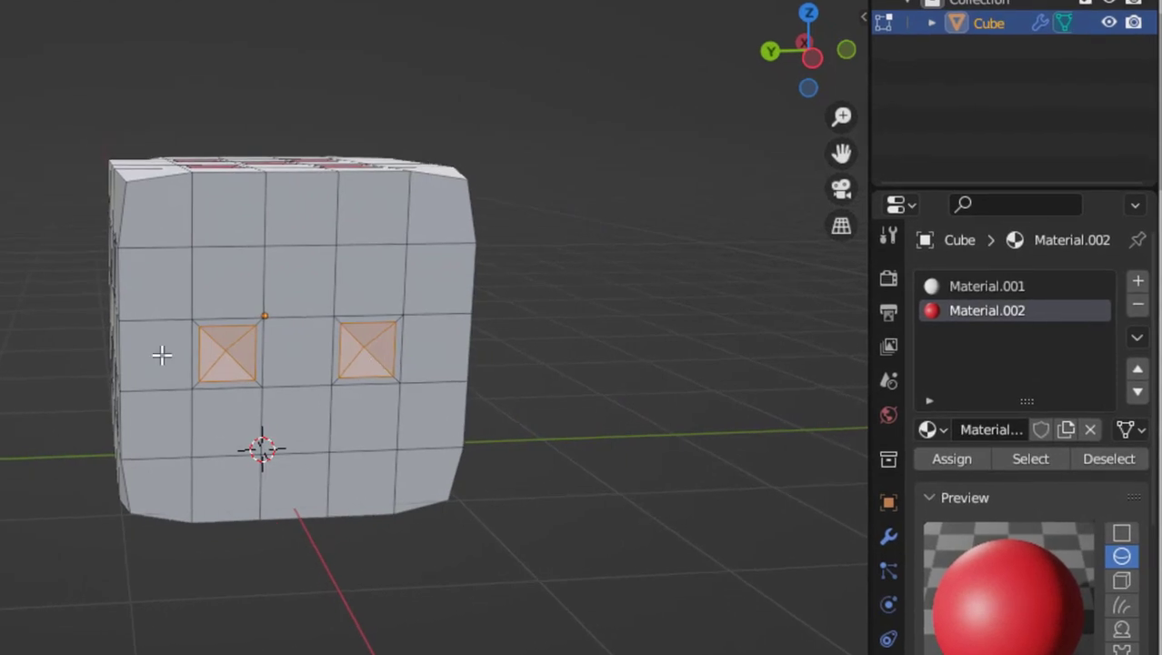
# Select all four dots on the four-dot side and assign the red Material.002 to them
pyautogui.moveTo(188, 353); pyautogui.dragTo(522, 327, button='middle')
pyautogui.scroll(1, 518, 327)
pyautogui.scroll(2, 78, 247)
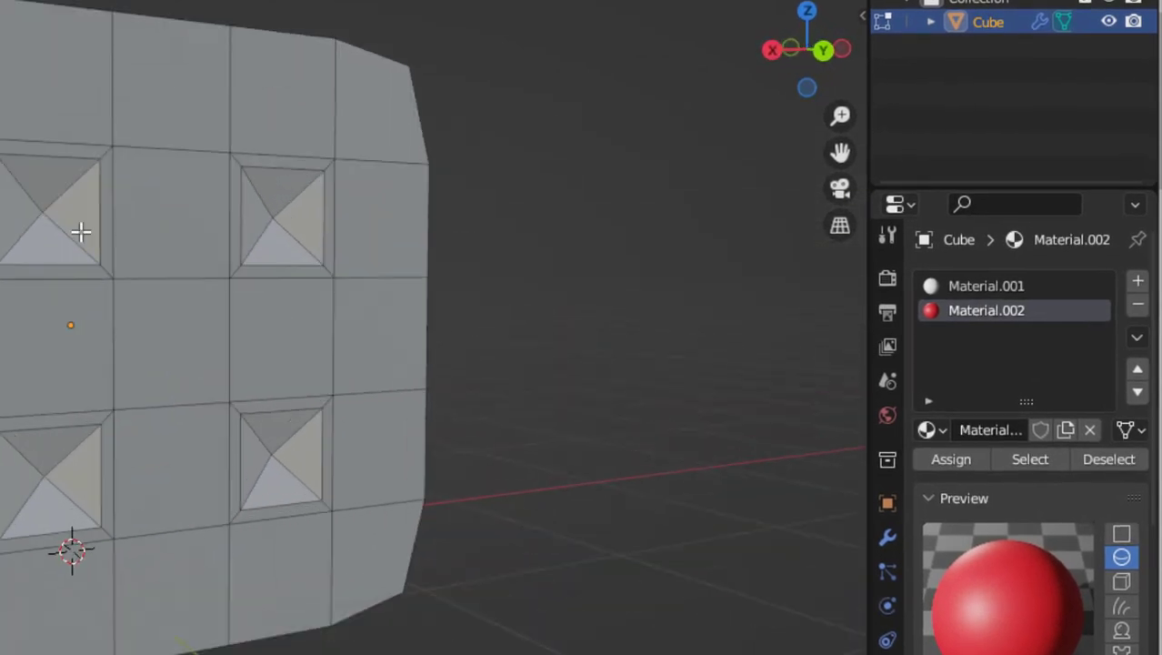
pyautogui.moveTo(23, 189); pyautogui.dragTo(64, 238)
pyautogui.keyDown('shift'); pyautogui.moveTo(293, 236); pyautogui.dragTo(294, 238); pyautogui.keyUp('shift')
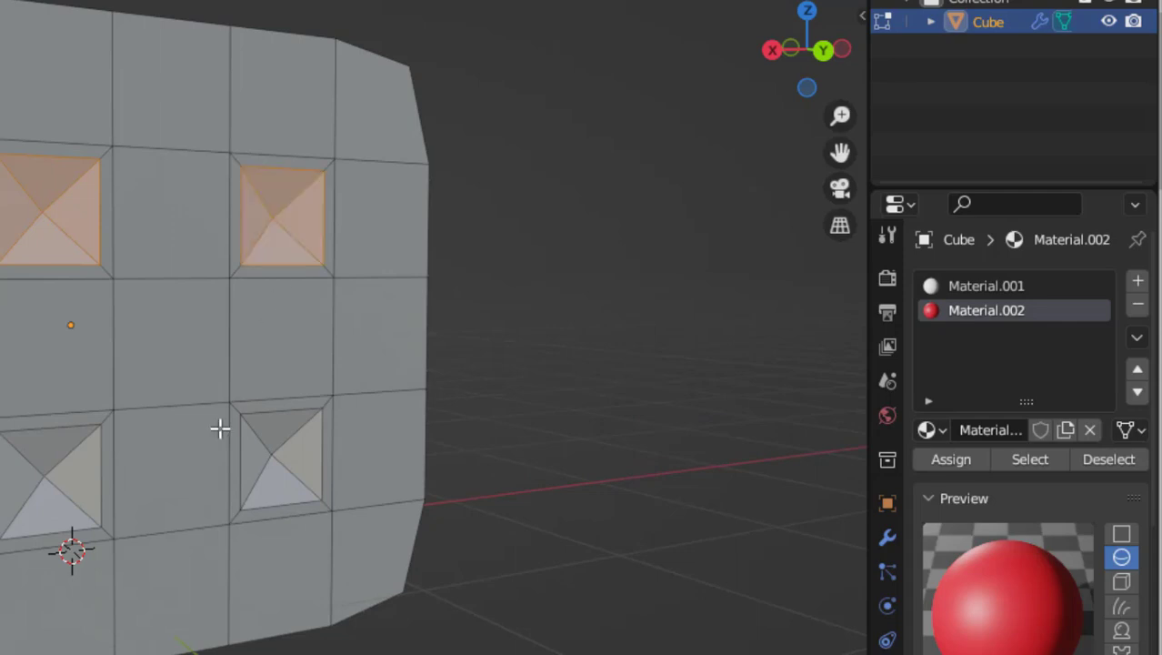
pyautogui.keyDown('shift'); pyautogui.moveTo(17, 457); pyautogui.dragTo(152, 498); pyautogui.keyUp('shift')
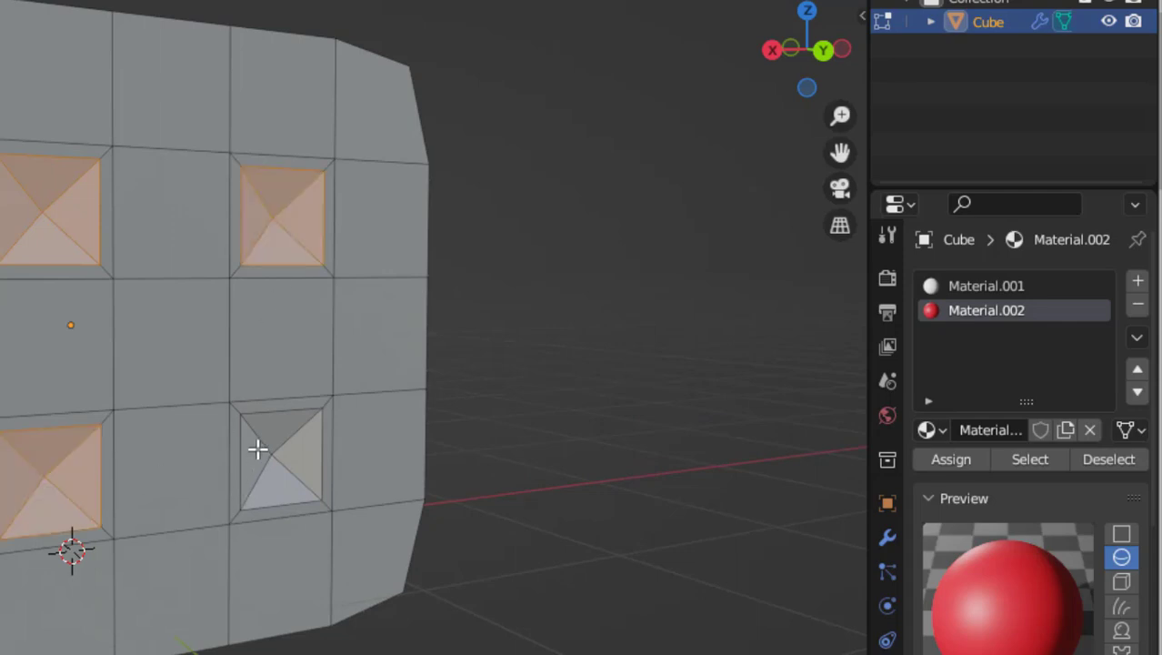
pyautogui.keyDown('shift'); pyautogui.moveTo(261, 437); pyautogui.dragTo(309, 494); pyautogui.keyUp('shift')
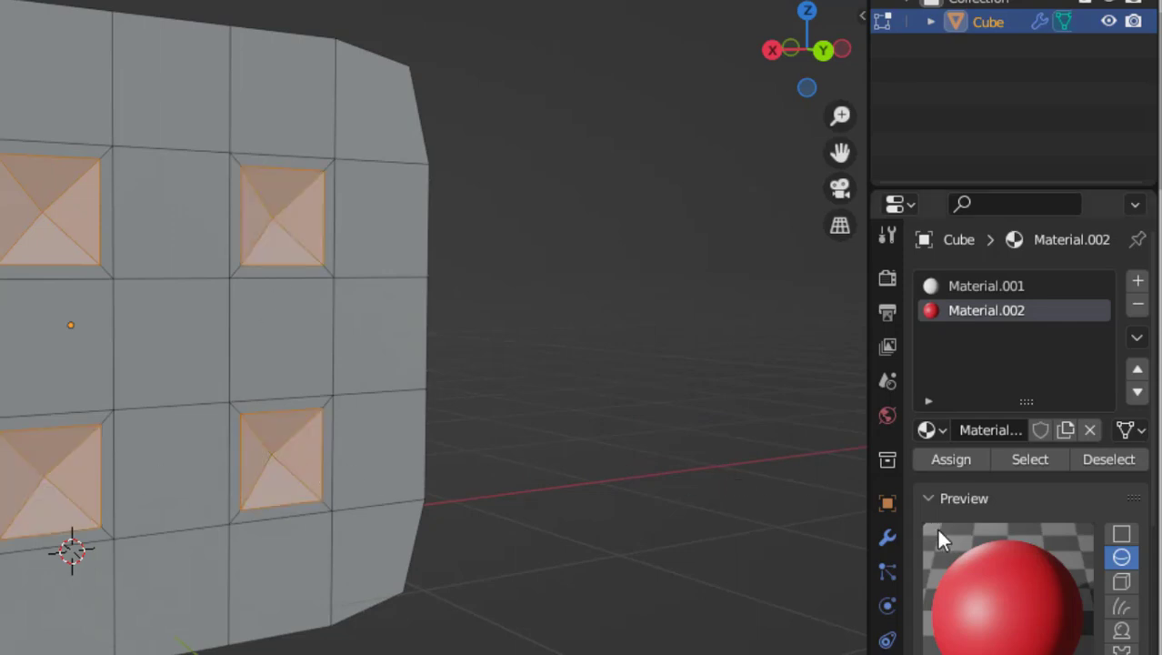
pyautogui.click(951, 459)
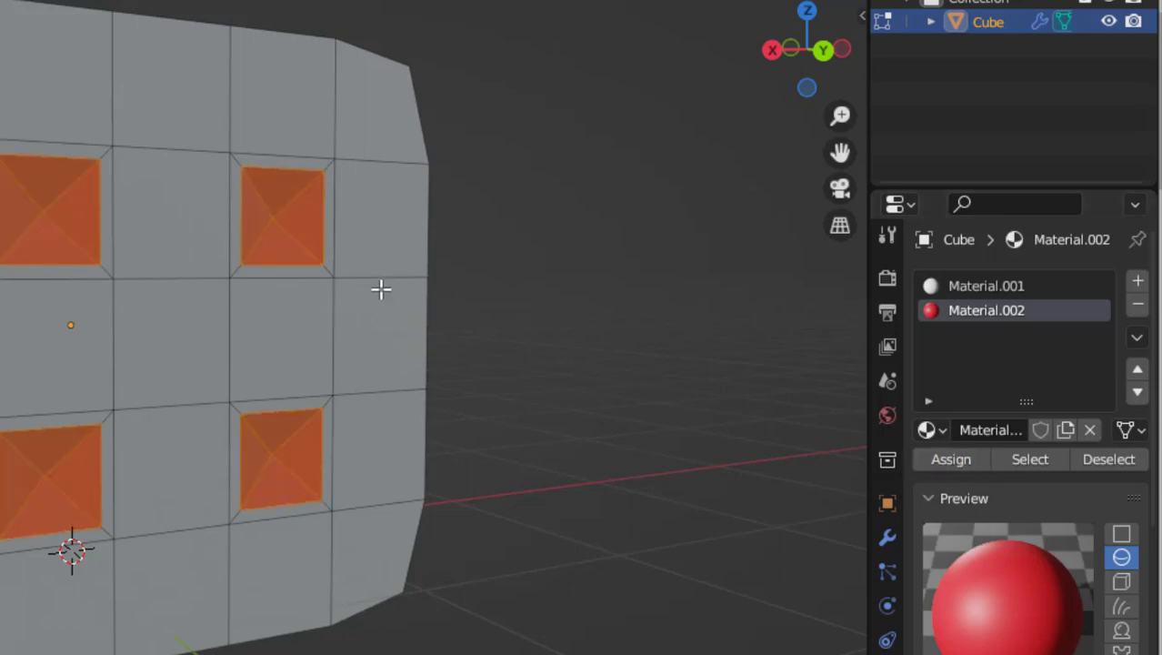
# Select all six dots on the die's underside and assign the red Material.002 to them
pyautogui.moveTo(381, 288); pyautogui.dragTo(518, 280, button='middle')
pyautogui.scroll(-8, 519, 280)
pyautogui.moveTo(443, 259); pyautogui.dragTo(496, 573, button='middle')
pyautogui.scroll(-4, 497, 573)
pyautogui.scroll(3, 13, 202)
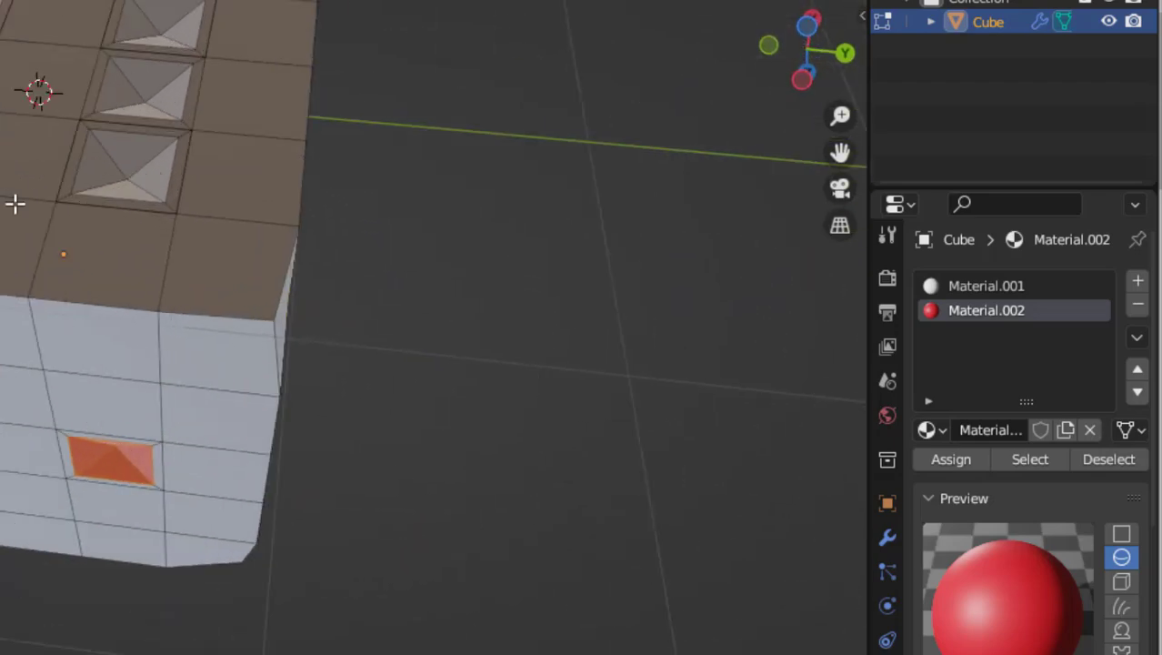
pyautogui.moveTo(12, 202); pyautogui.dragTo(88, 236, button='middle')
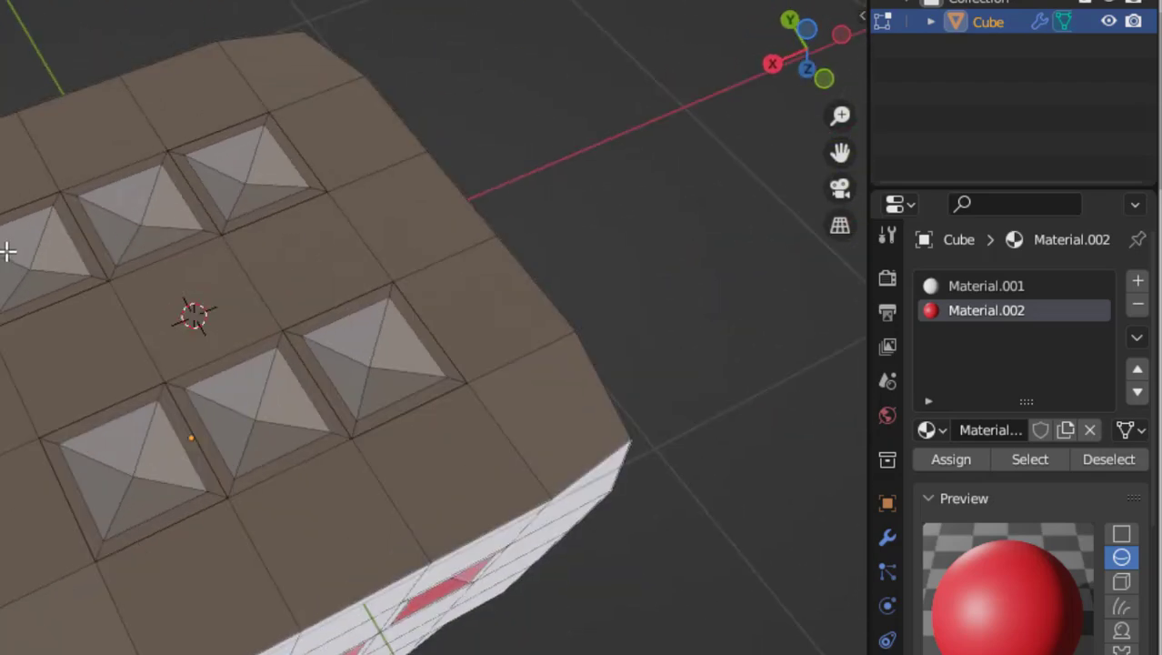
pyautogui.moveTo(50, 279); pyautogui.dragTo(53, 277)
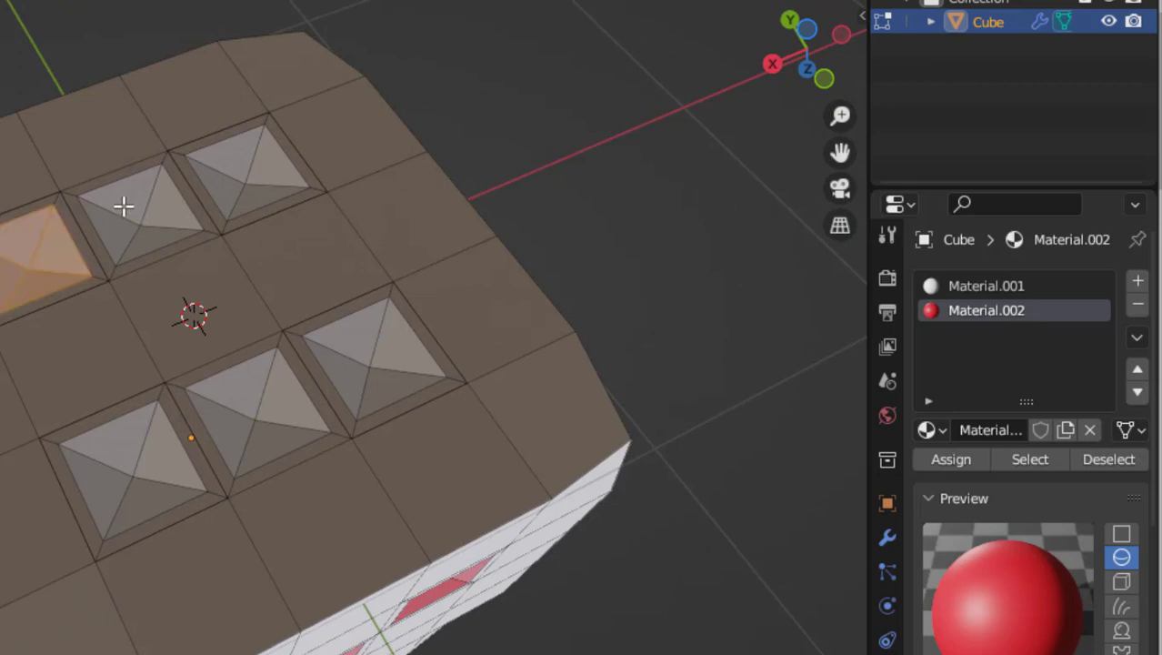
pyautogui.keyDown('shift'); pyautogui.moveTo(234, 159); pyautogui.dragTo(252, 198); pyautogui.keyUp('shift')
pyautogui.keyDown('shift'); pyautogui.moveTo(378, 323); pyautogui.dragTo(429, 382); pyautogui.keyUp('shift')
pyautogui.keyDown('shift'); pyautogui.moveTo(282, 400); pyautogui.dragTo(314, 473); pyautogui.keyUp('shift')
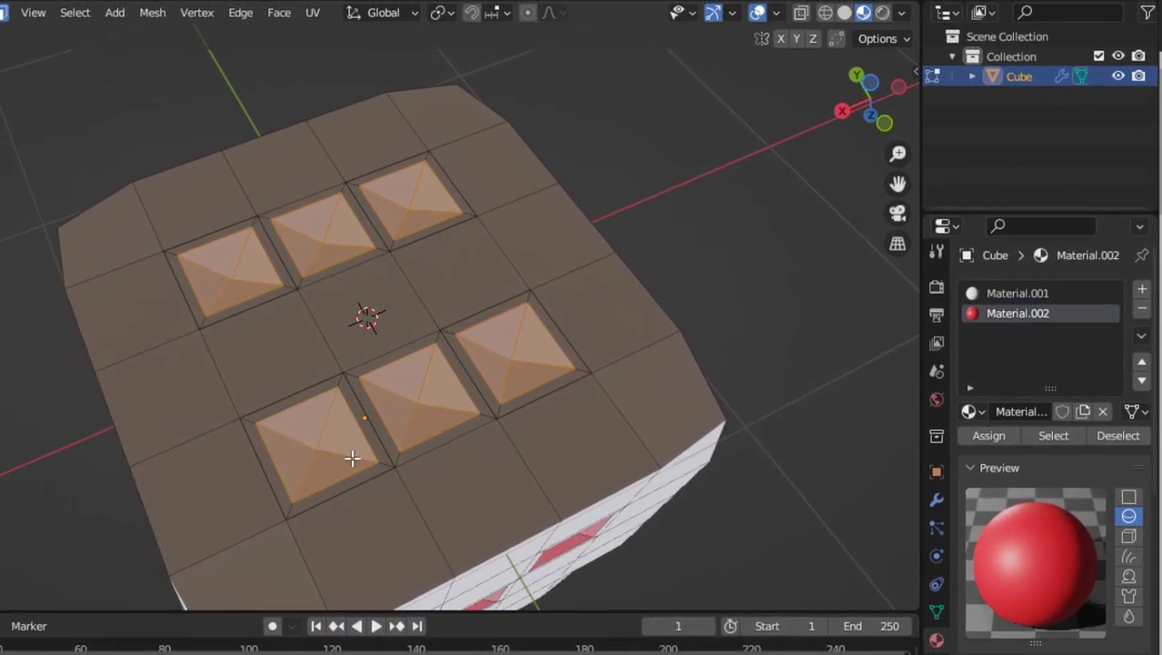
pyautogui.click(1016, 433)
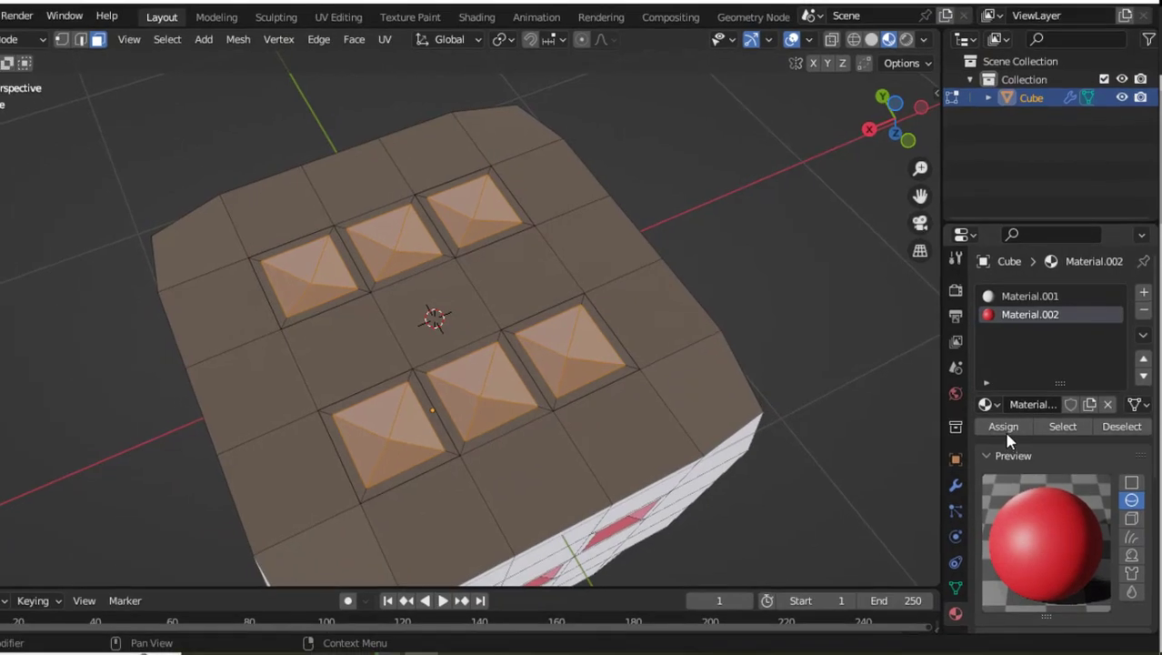
# Look over the dots on the mesh, compare Edit Mode with Object Mode, and leave the die in Object Mode
pyautogui.moveTo(578, 318); pyautogui.dragTo(735, 311, button='middle')
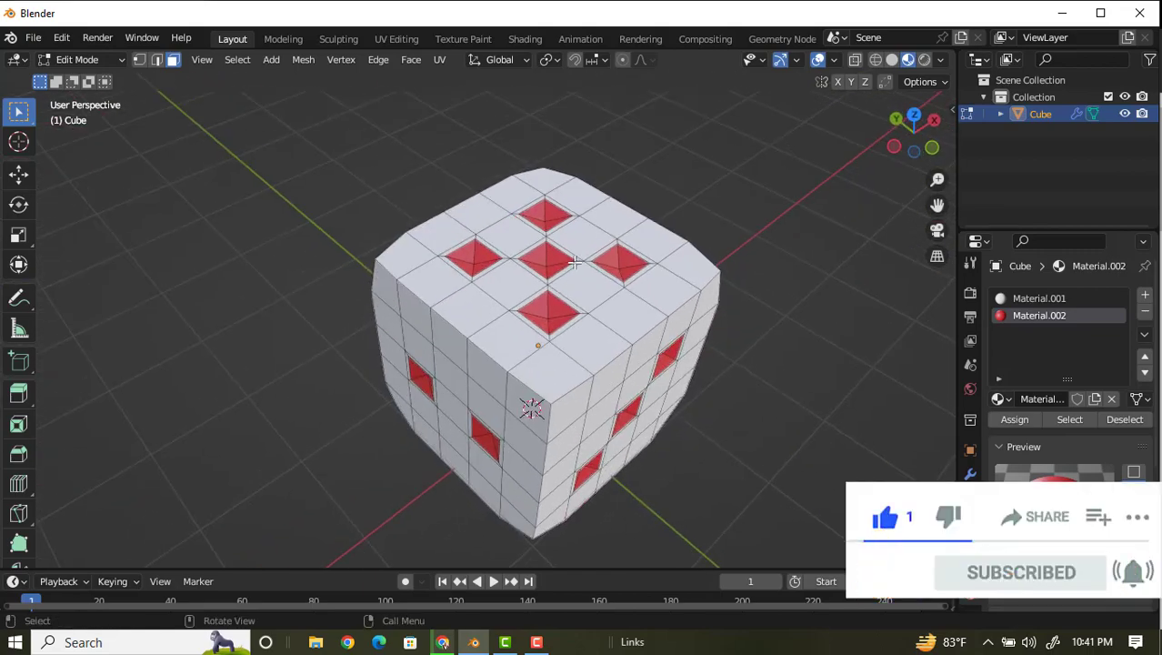
pyautogui.scroll(-3, 575, 263)
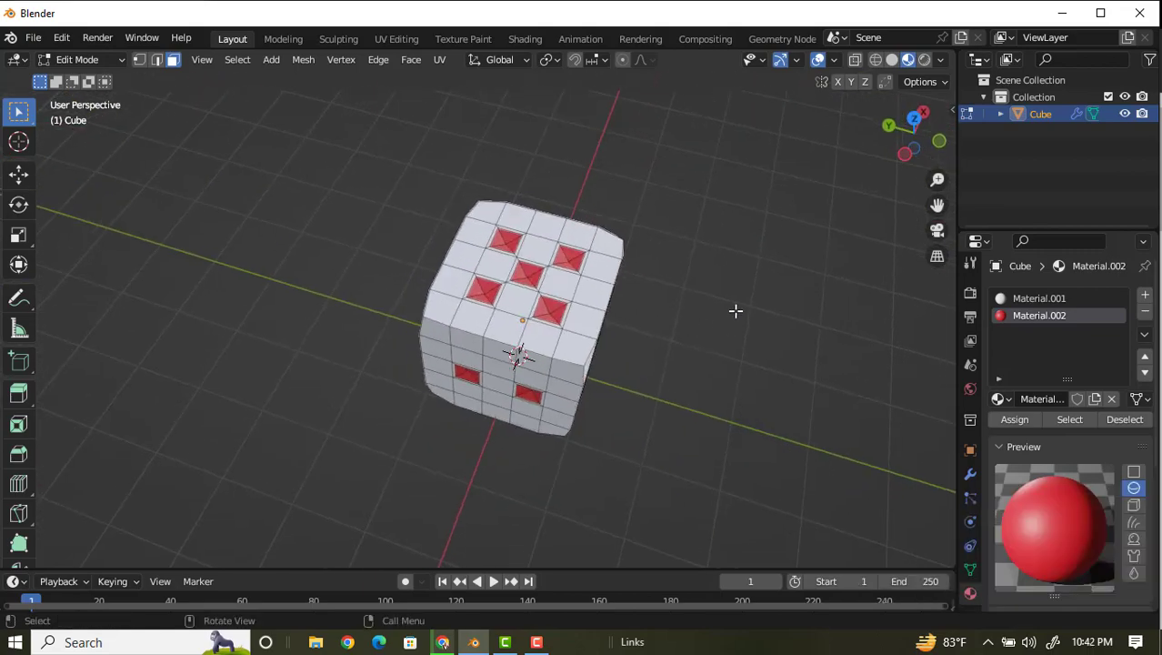
pyautogui.click(891, 60)
pyautogui.moveTo(613, 275); pyautogui.dragTo(896, 144, button='middle')
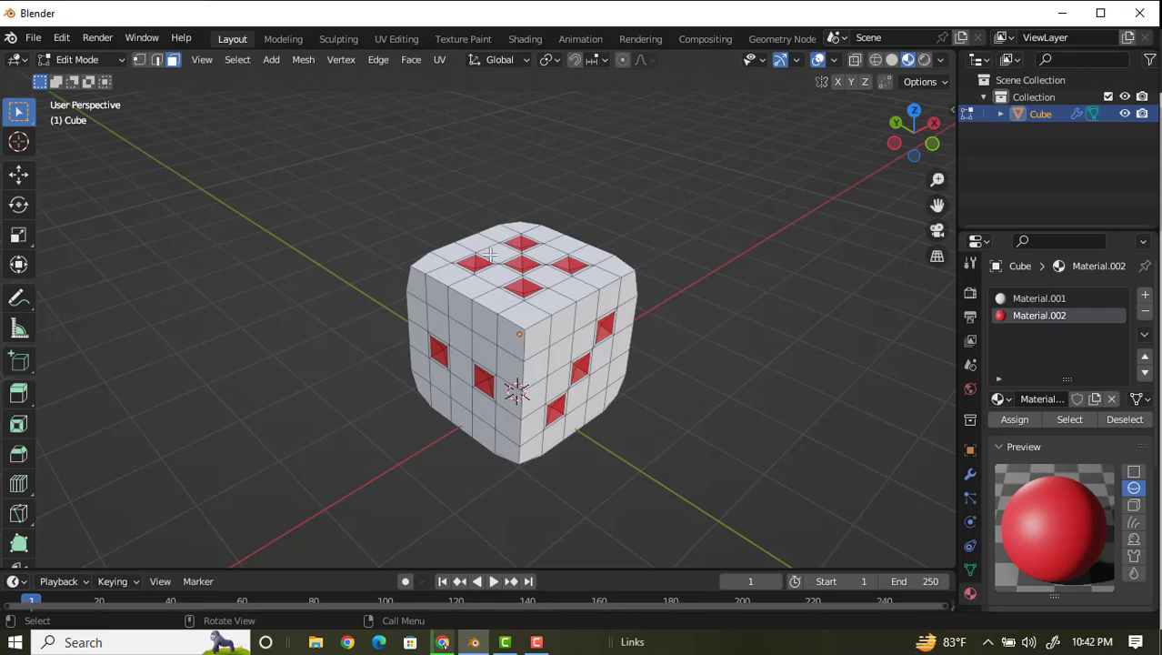
pyautogui.press('Tab')
pyautogui.press('Tab')
pyautogui.press('Tab')
pyautogui.press('Tab')
pyautogui.press('Tab')
pyautogui.moveTo(759, 265)
pyautogui.mouseDown(button='middle')
pyautogui.moveTo(710, 271)
pyautogui.moveTo(639, 350)
pyautogui.mouseUp(button='middle')
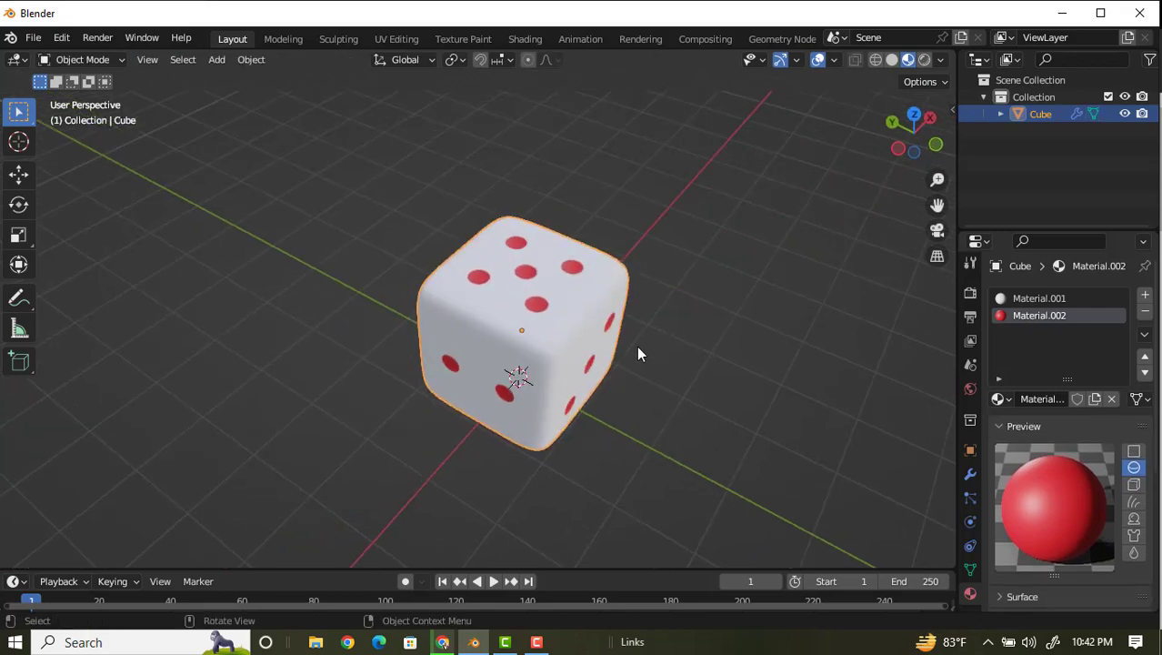
# With the material preview collapsed and the die deselected, hide the viewport overlays to show the die without the grid
pyautogui.click(997, 426)
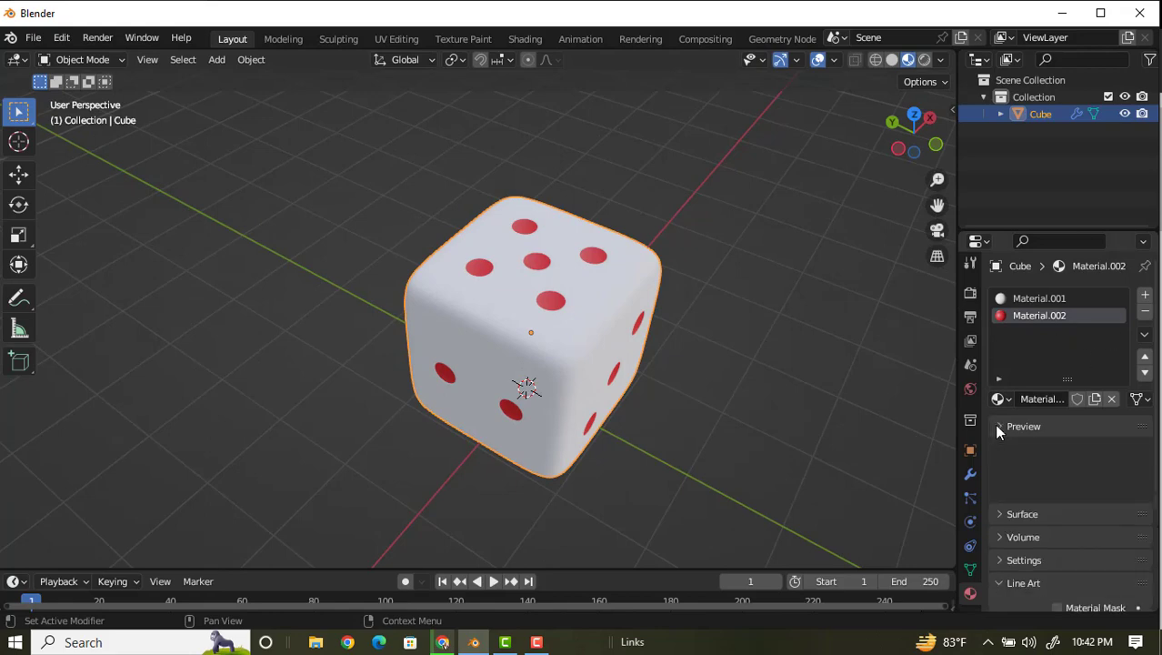
pyautogui.click(701, 380)
pyautogui.moveTo(701, 380); pyautogui.dragTo(664, 347, button='middle')
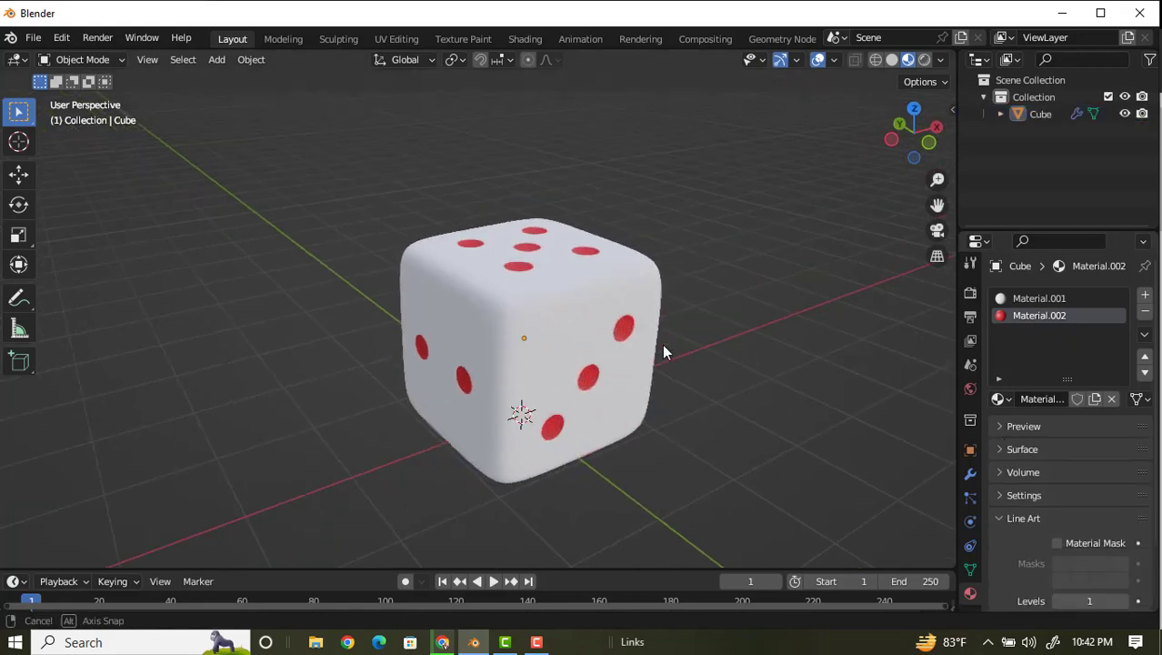
pyautogui.click(816, 60)
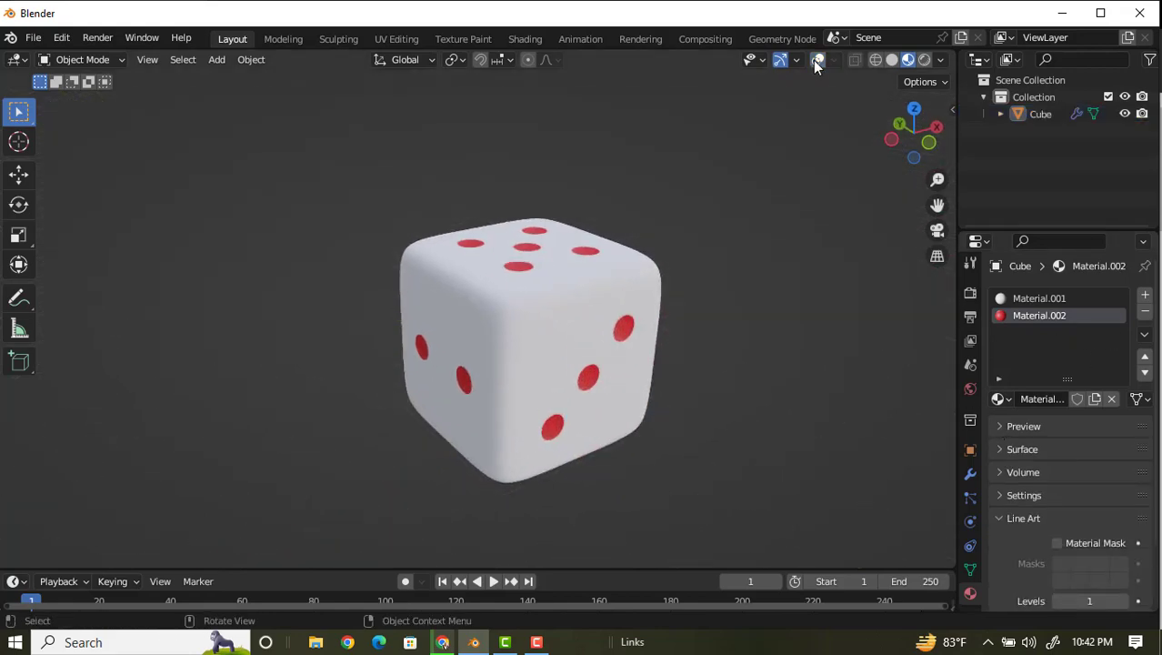
pyautogui.click(817, 60)
pyautogui.click(818, 60)
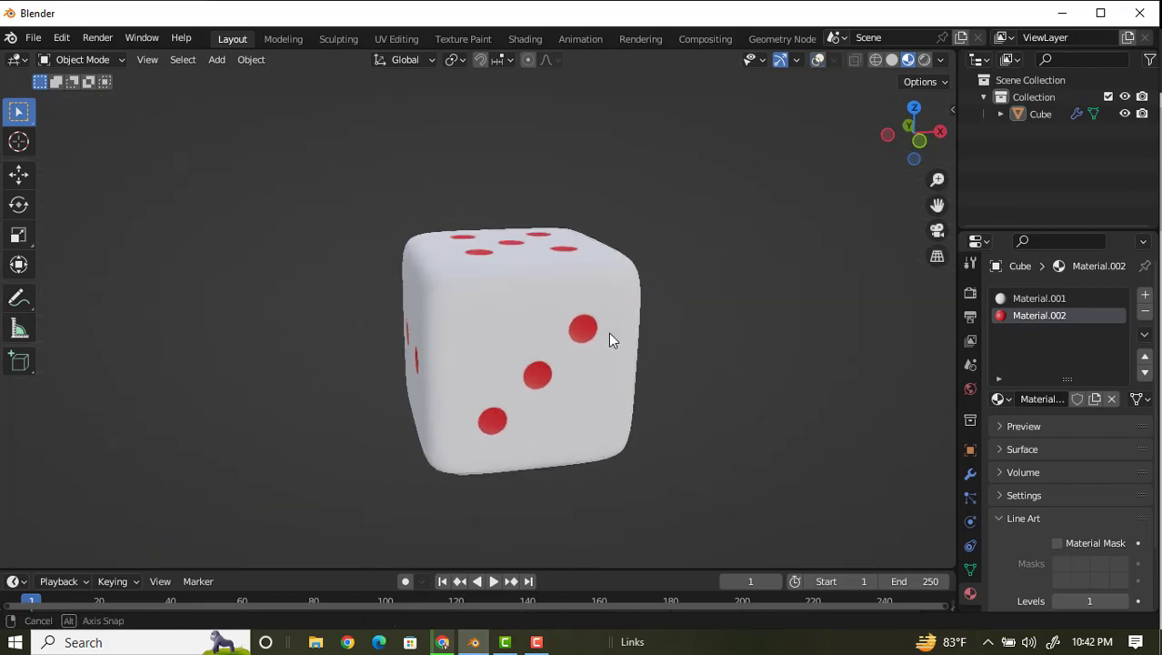